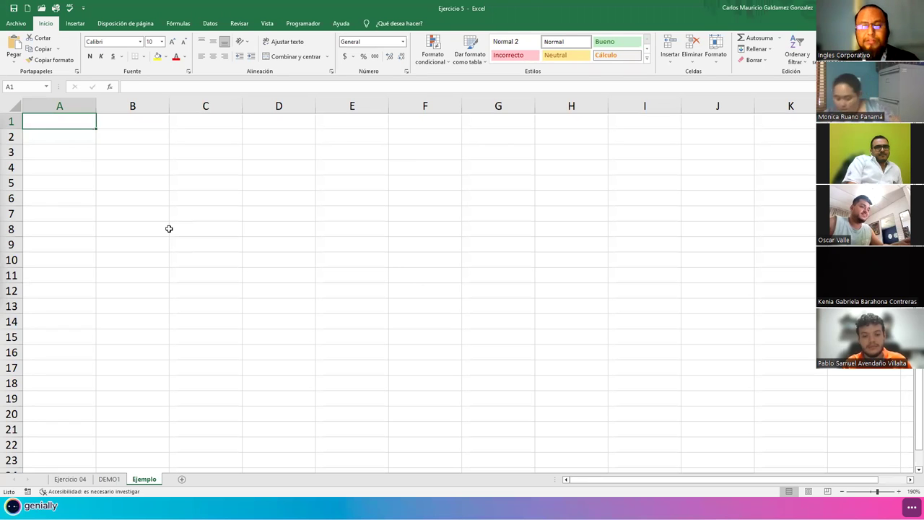
Enter 5 in cell A1 and 3 in cell B1 of the Ejemplo sheet.
type("5")
key("Tab")
type("3")
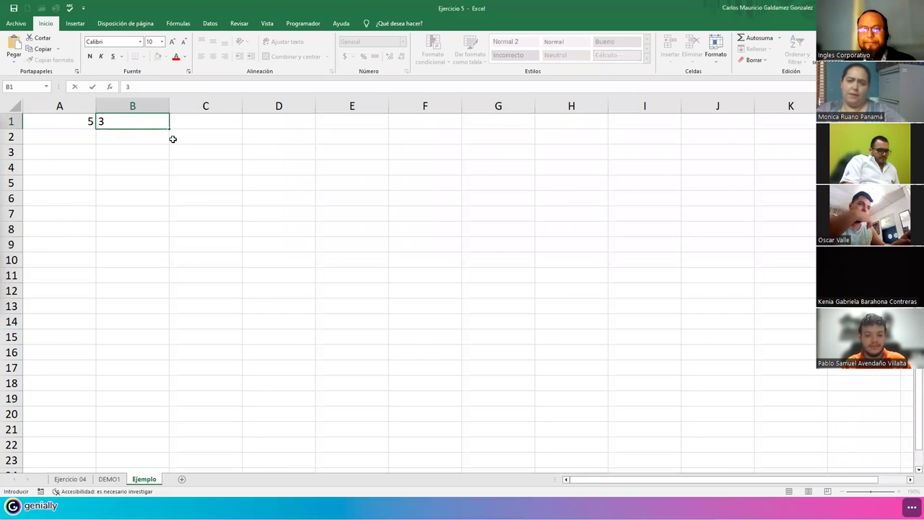
key("Return")
left_click(190, 122)
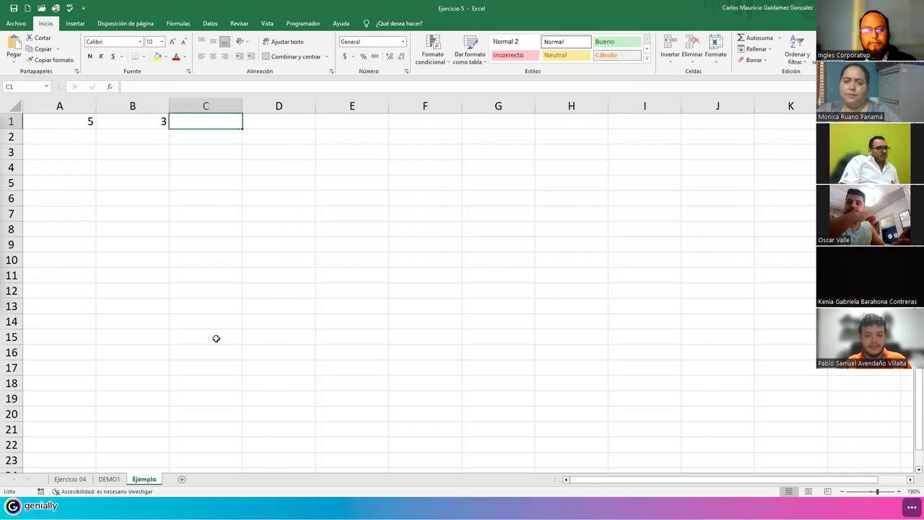
scroll(169, 307, "up", 2)
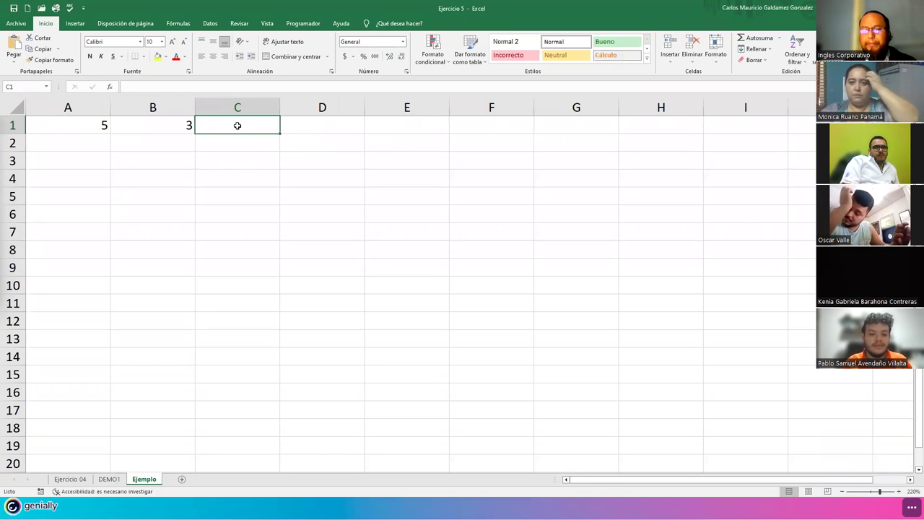
Try to fill cells A1:B1 down to row 10 using the Serie de relleno option.
key("Left")
key("Left")
key("Down")
key("Right")
key("Left")
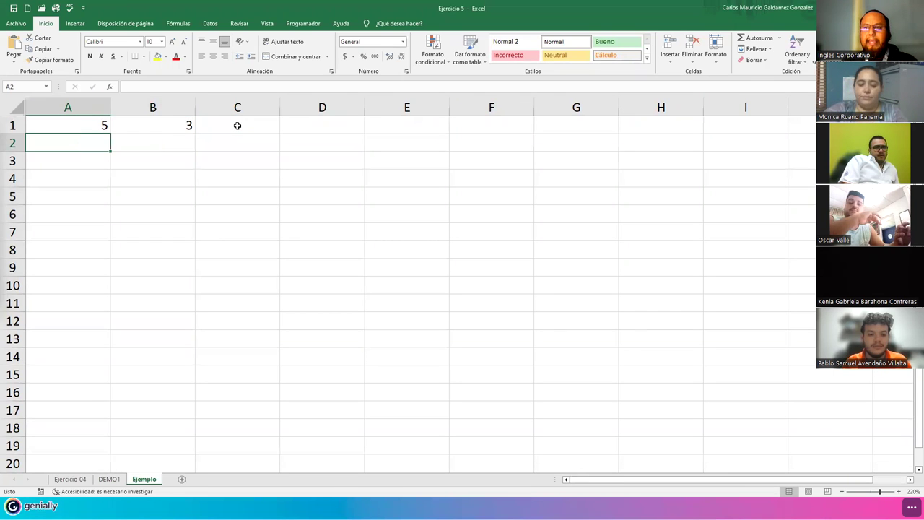
key("Up")
left_click(173, 130, "shift")
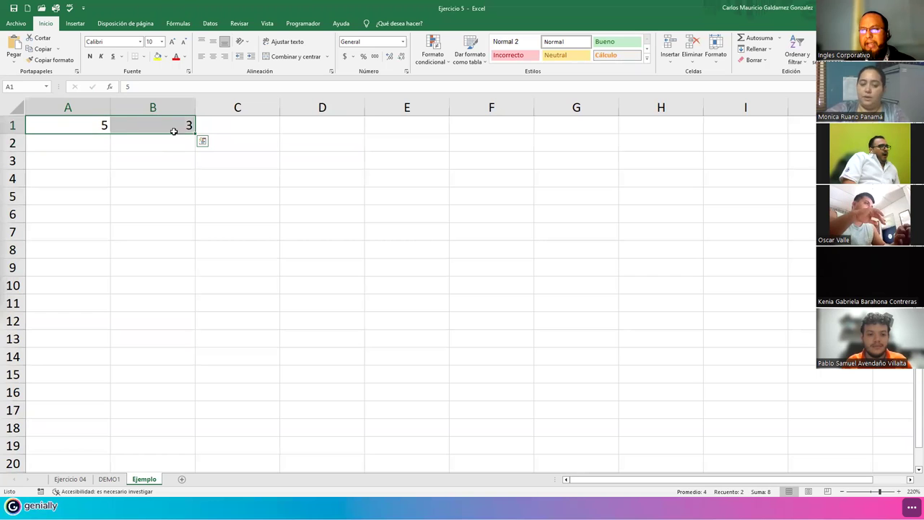
left_click_drag(195, 134, 180, 296)
left_click(208, 301)
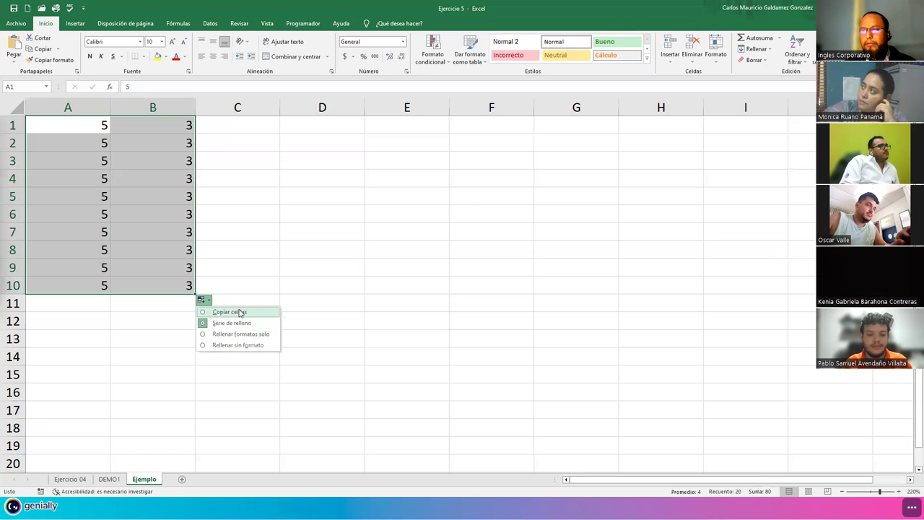
left_click(238, 322)
Enter 6 in A2 and 4 in B2, and extend both number series from A1:B2 down to row 10.
left_click_drag(84, 124, 85, 141)
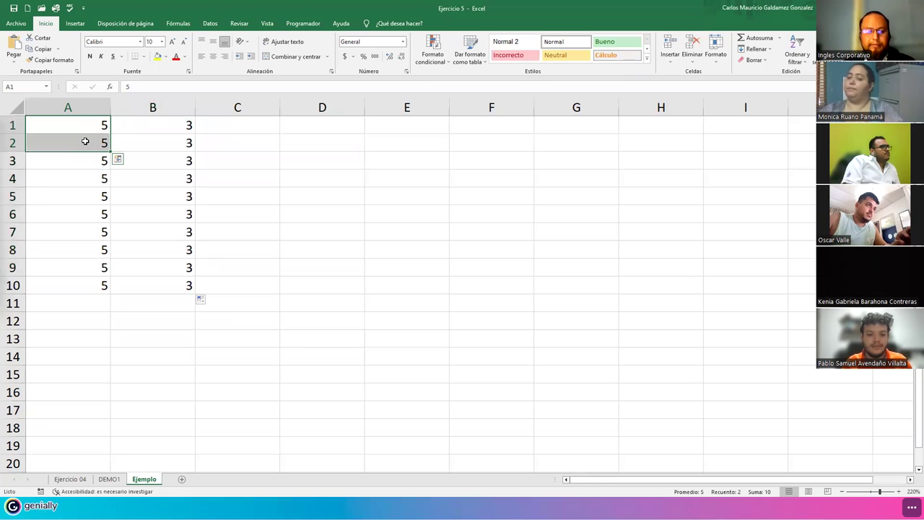
left_click(85, 141)
type("6")
key("Return")
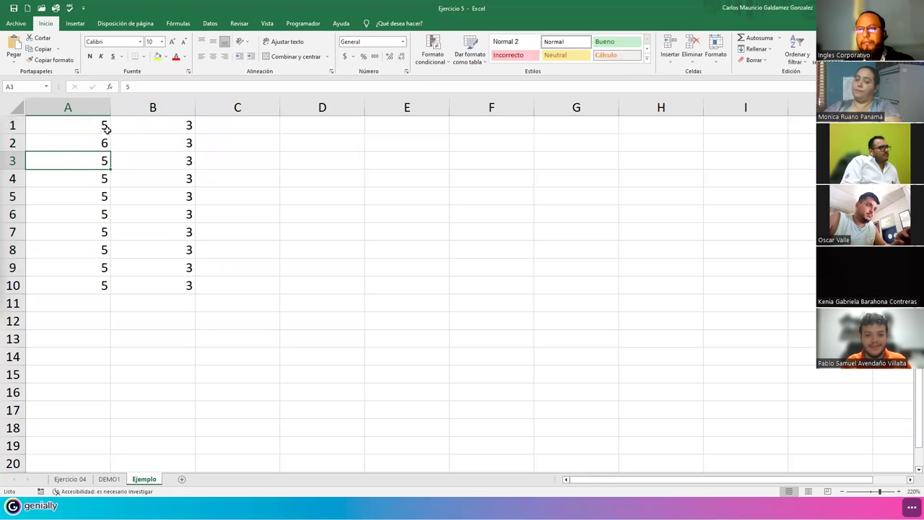
left_click(150, 143)
type("4")
left_click_drag(80, 126, 190, 294)
left_click(120, 270)
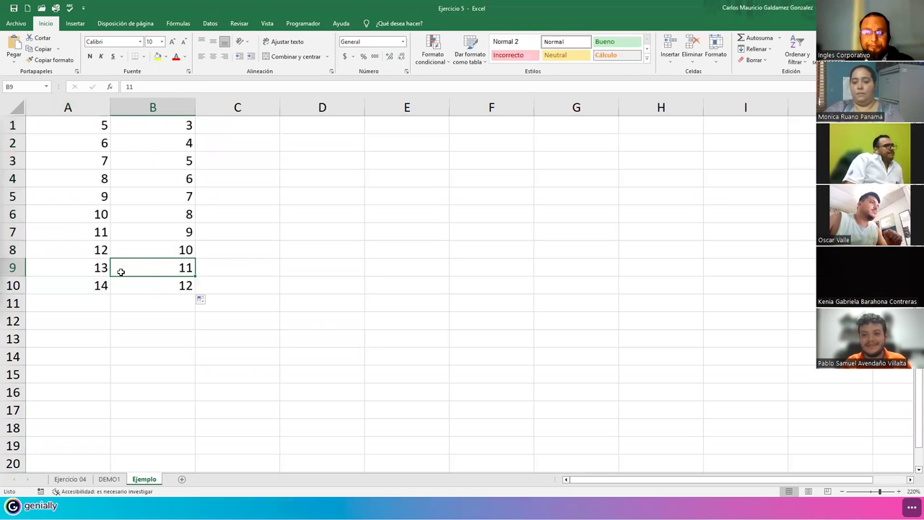
Insert a blank row above the two number columns.
left_click(233, 125)
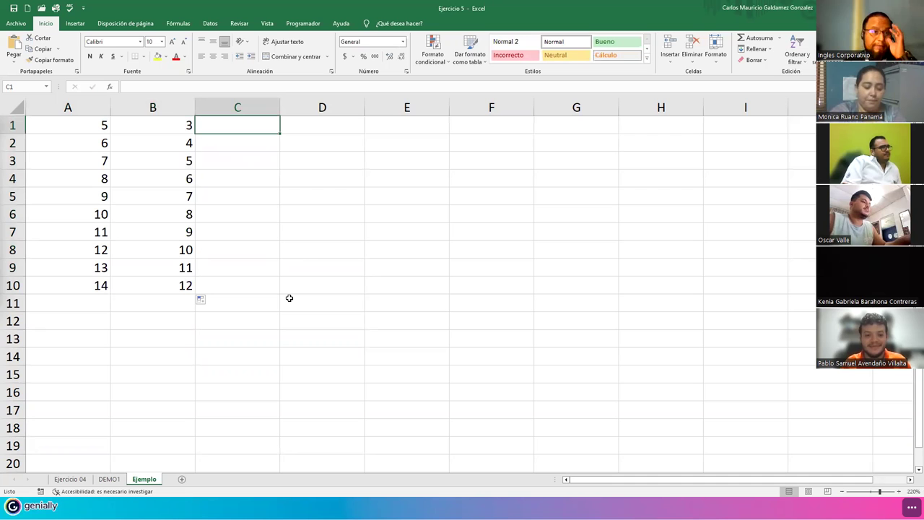
right_click(13, 125)
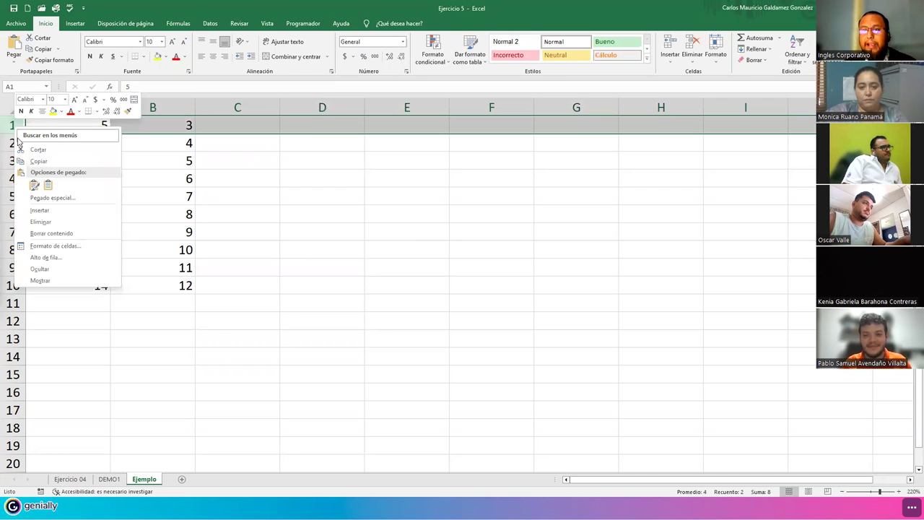
left_click(47, 214)
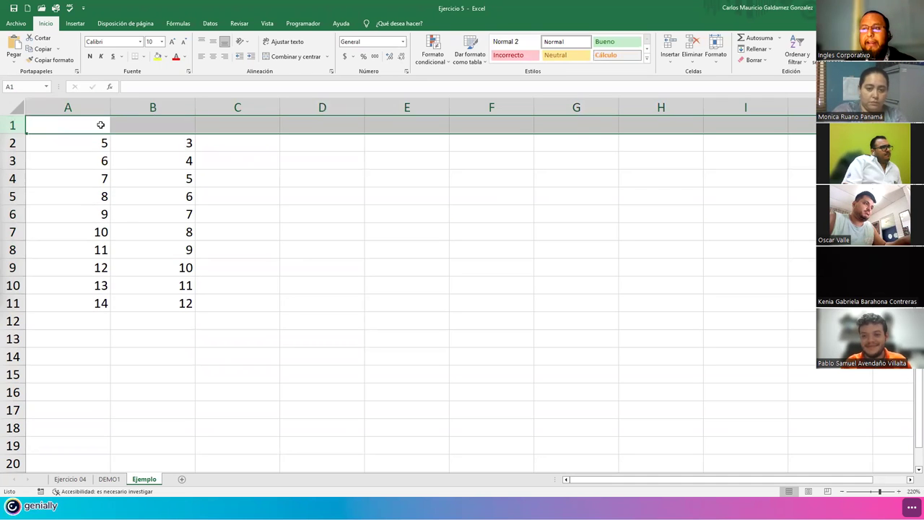
Merge and center cells A1:C1 and enter the title REFERENCIA RELATIVA.
left_click_drag(101, 124, 206, 124)
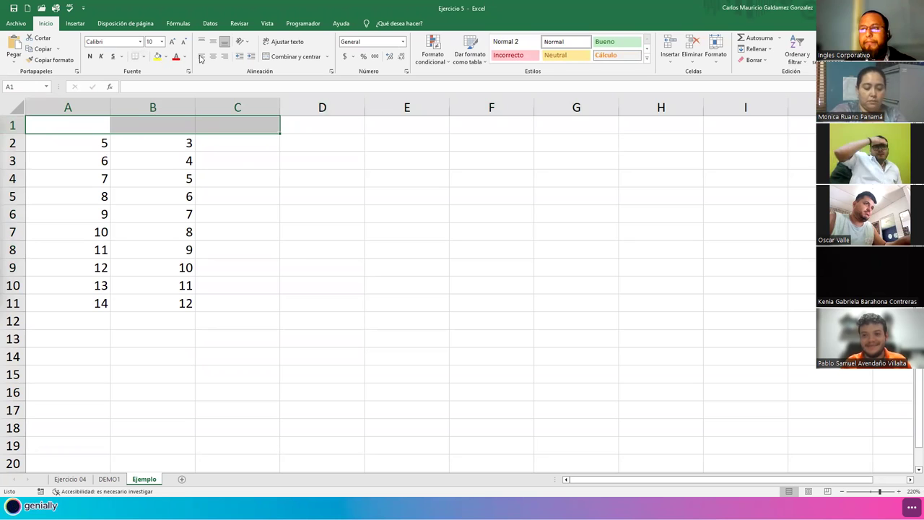
left_click(274, 58)
type("RELATIVA")
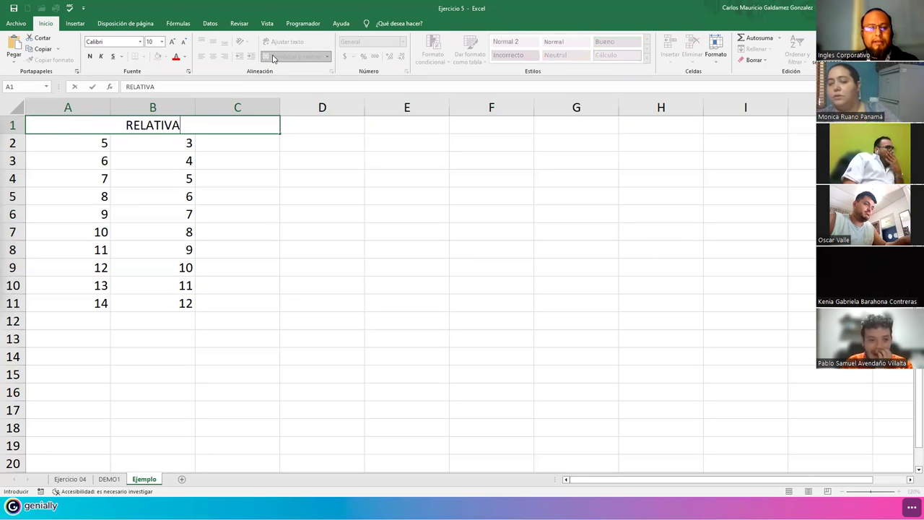
key("Escape")
type("REFERENCIA RELATIVA")
key("Return")
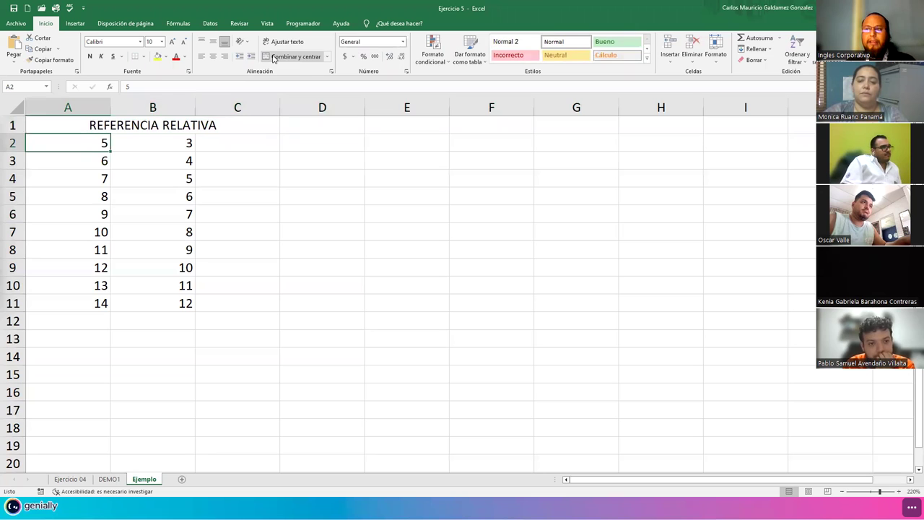
Enter the formula =A2*B2 in cell C2 to multiply the two values in its row.
left_click(239, 148)
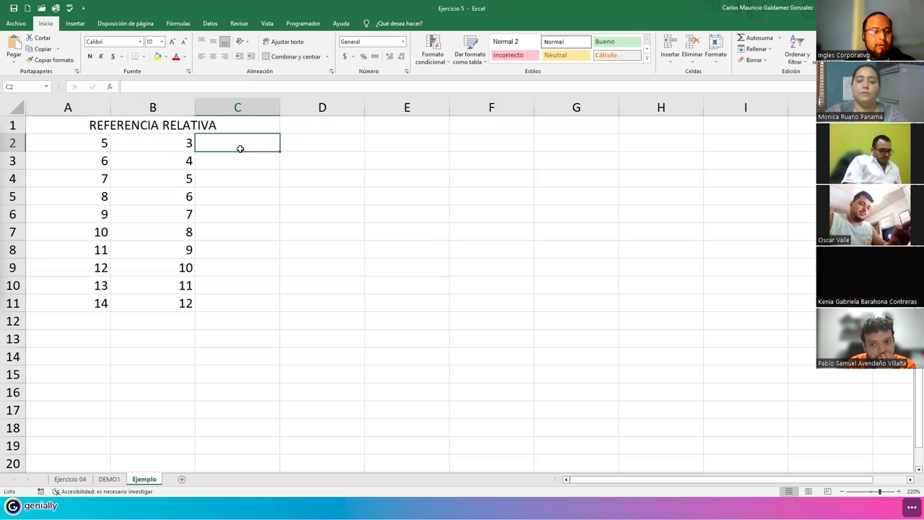
type("=")
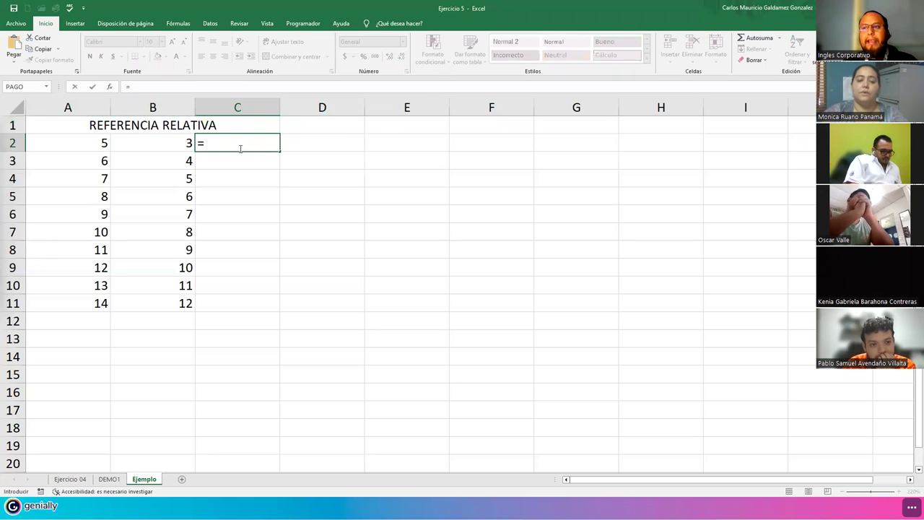
key("Left")
key("Left")
type("*")
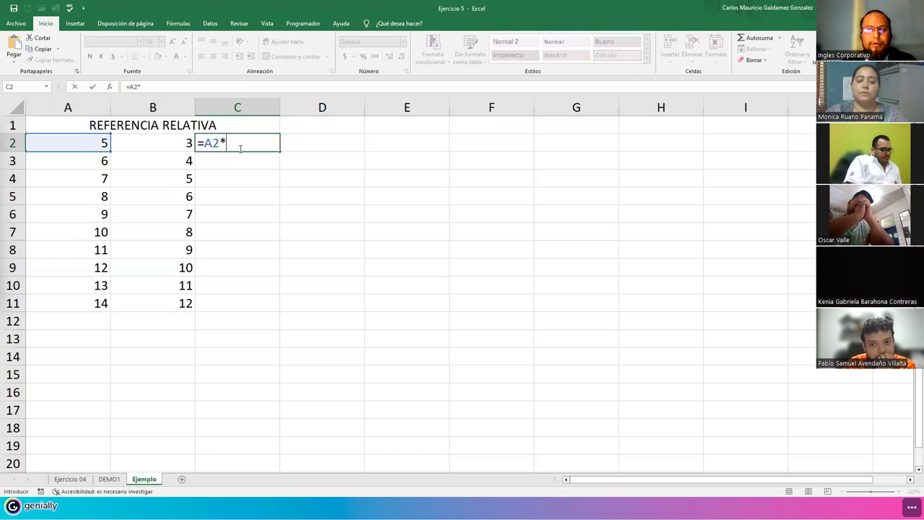
key("Left")
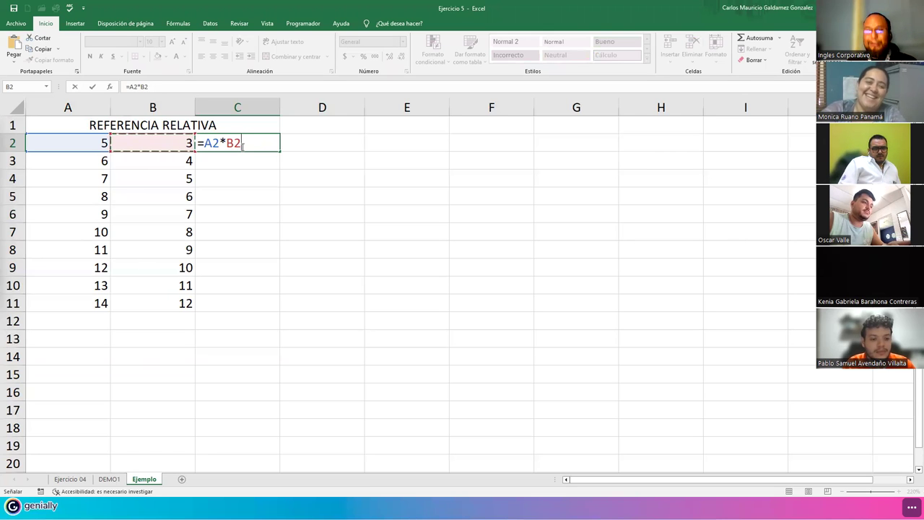
key("Return")
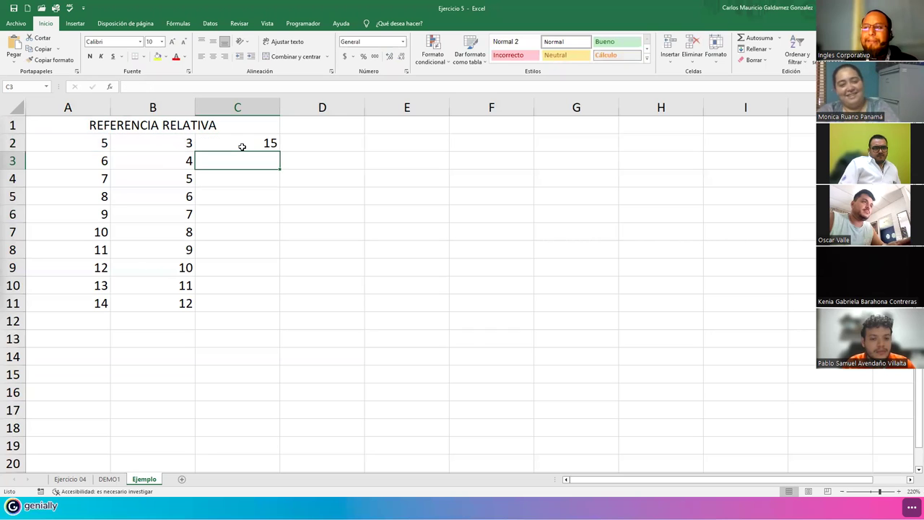
Reopen the formula in C2 and highlight its A2 and B2 references in turn.
left_click(242, 145)
double_click(242, 145)
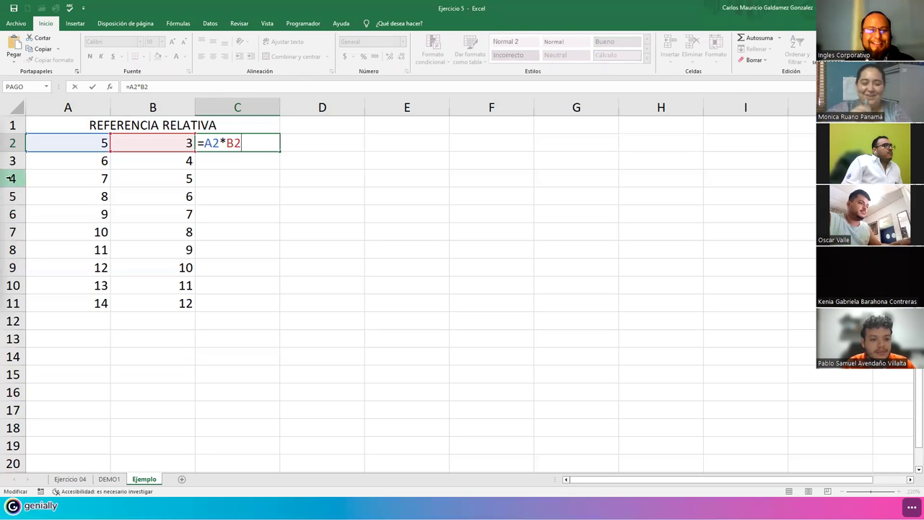
double_click(211, 143)
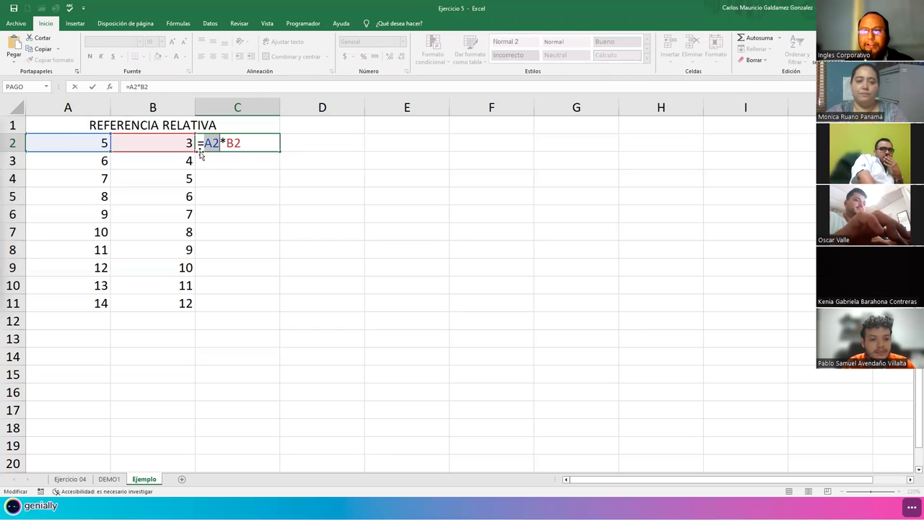
double_click(232, 143)
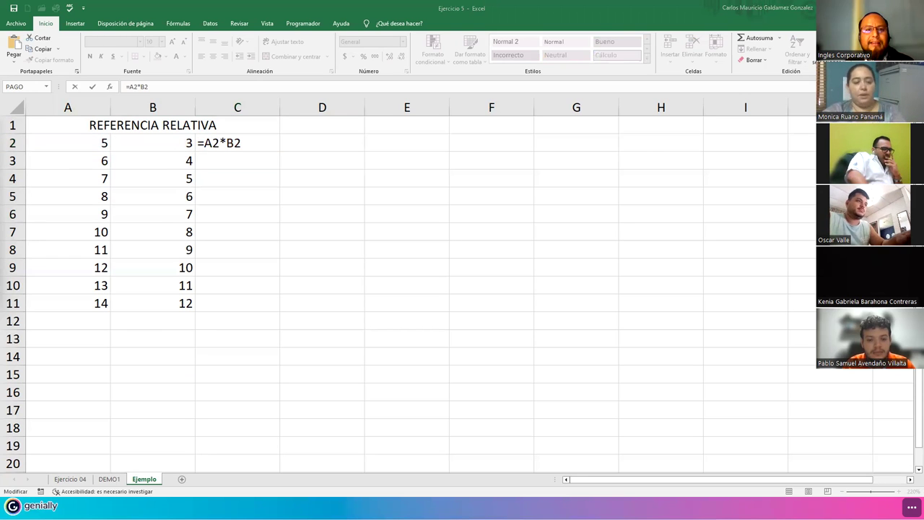
Outline column A and cell A2 with red rectangles, and link the column A and row 2 headers with a double-headed arrow.
mouse_move(26, 98)
left_mouse_down()
mouse_move(111, 282)
mouse_move(111, 311)
left_mouse_up()
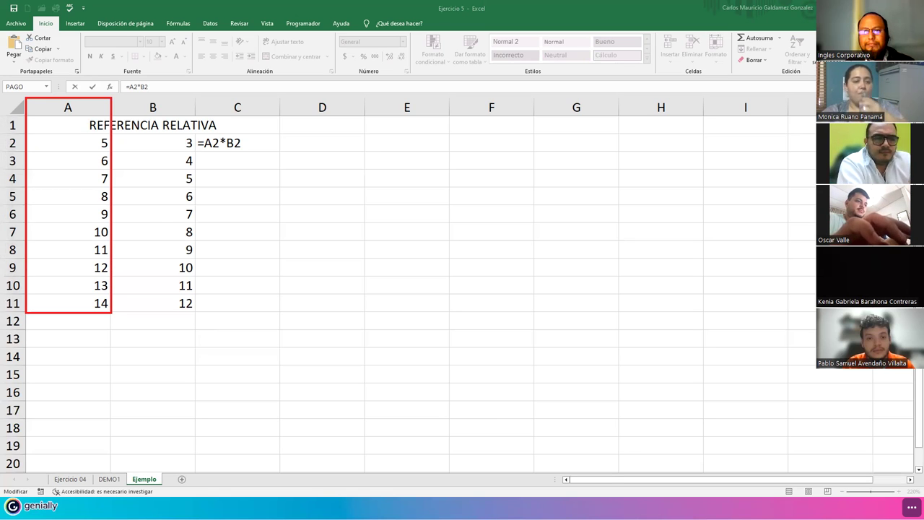
mouse_move(2, 134)
left_mouse_down()
mouse_move(33, 155)
mouse_move(113, 155)
left_mouse_up()
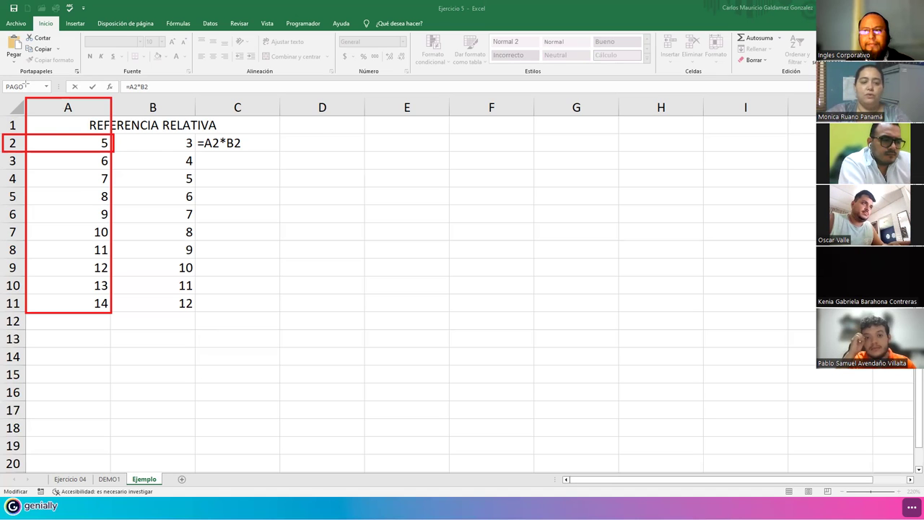
left_click_drag(56, 109, 22, 138)
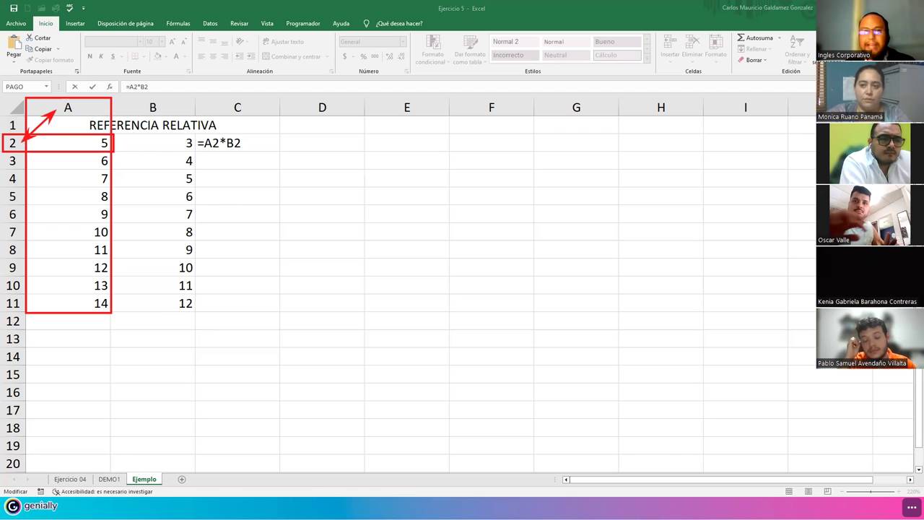
Highlight the A2 reference in C2's formula and draw a curved red arrow from cell A2 to that reference.
double_click(217, 143)
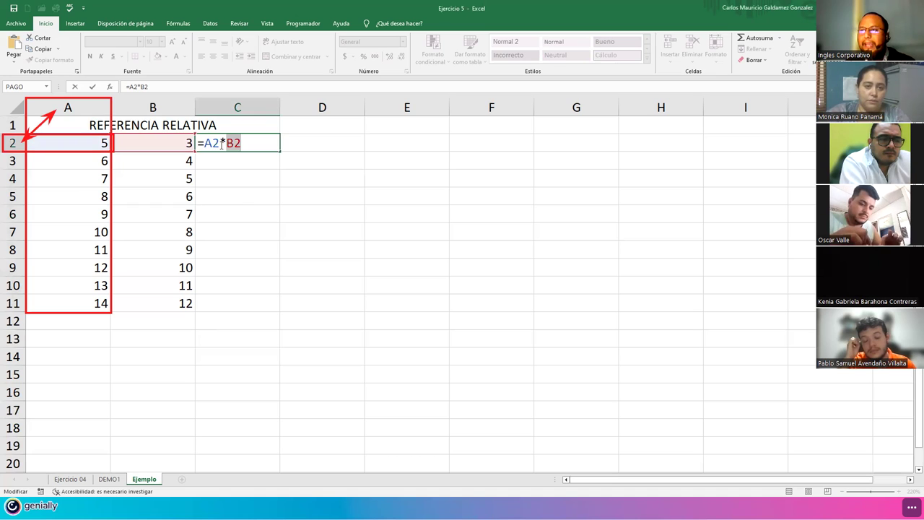
double_click(218, 144)
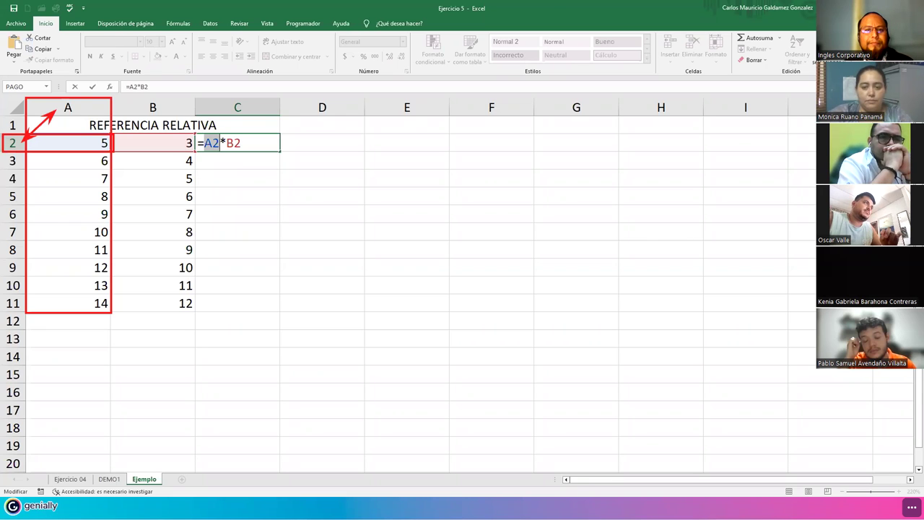
mouse_move(101, 147)
left_mouse_down()
mouse_move(121, 223)
mouse_move(212, 184)
mouse_move(216, 148)
left_mouse_up()
mouse_move(214, 157)
left_mouse_down()
mouse_move(216, 151)
mouse_move(225, 165)
left_mouse_up()
left_click_drag(91, 144, 104, 144)
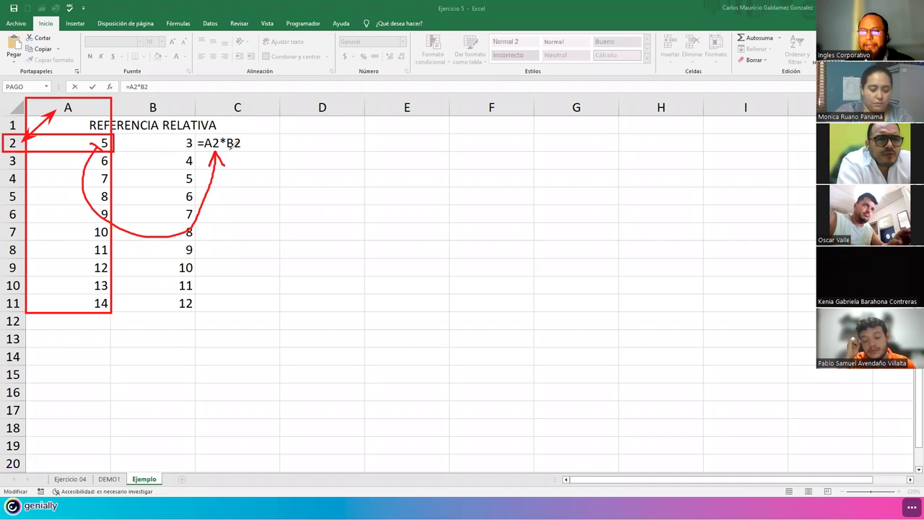
Mark column B's header with a red check, underline cell B2, and draw arrows from B2 to its reference in the formula.
left_click_drag(165, 102, 177, 94)
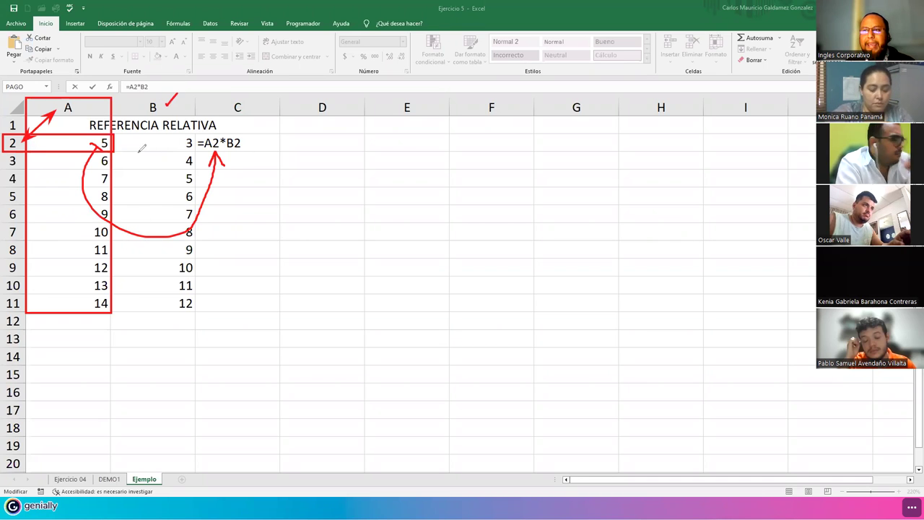
left_click_drag(129, 151, 185, 151)
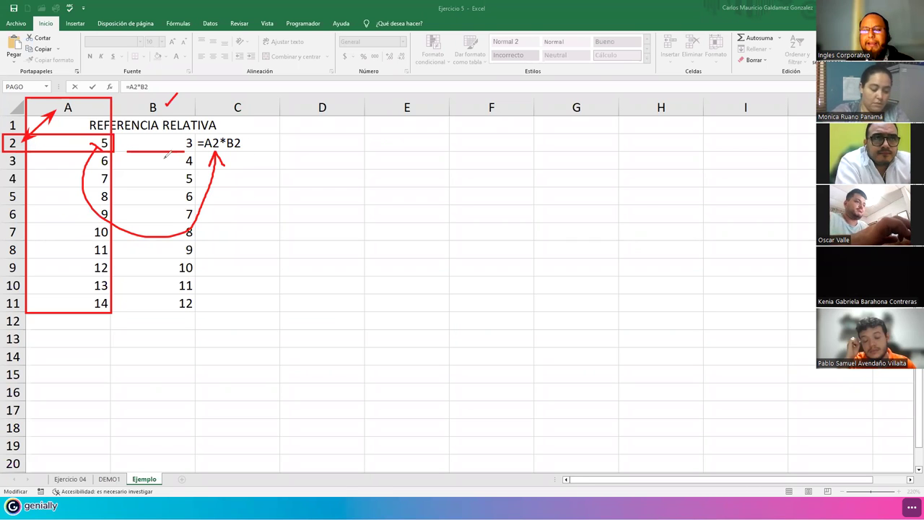
mouse_move(164, 154)
left_mouse_down()
mouse_move(204, 247)
mouse_move(253, 169)
mouse_move(246, 153)
mouse_move(252, 164)
left_mouse_up()
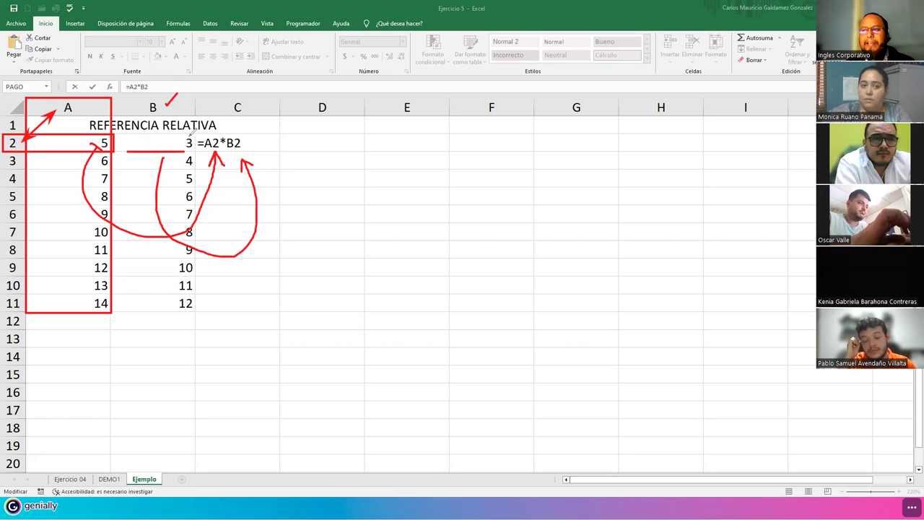
mouse_move(189, 135)
left_mouse_down()
mouse_move(235, 129)
mouse_move(232, 137)
mouse_move(241, 123)
left_mouse_up()
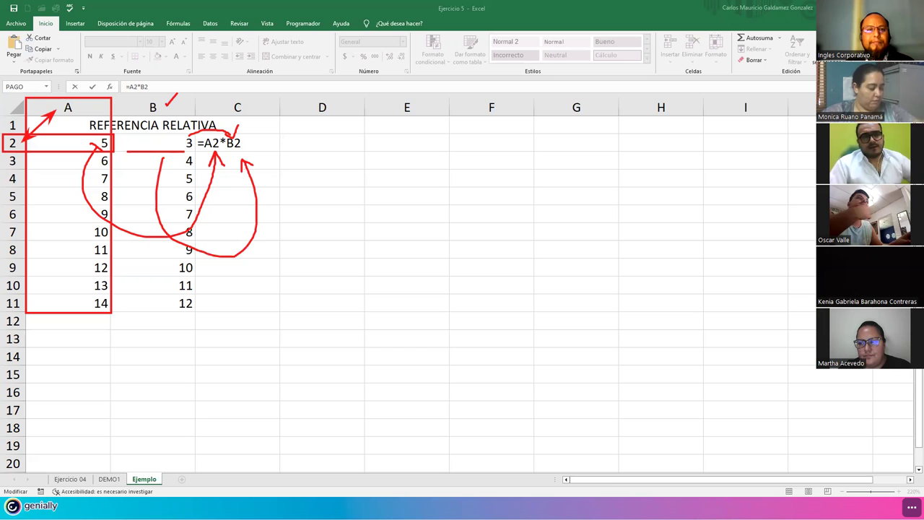
Close the formula in C2 and reopen it to examine its cell references.
key("Return")
left_click(257, 144)
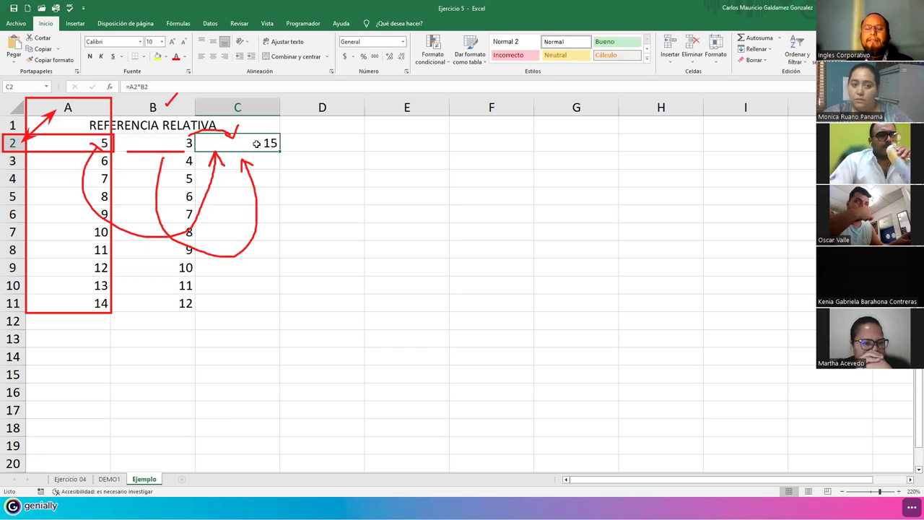
double_click(256, 143)
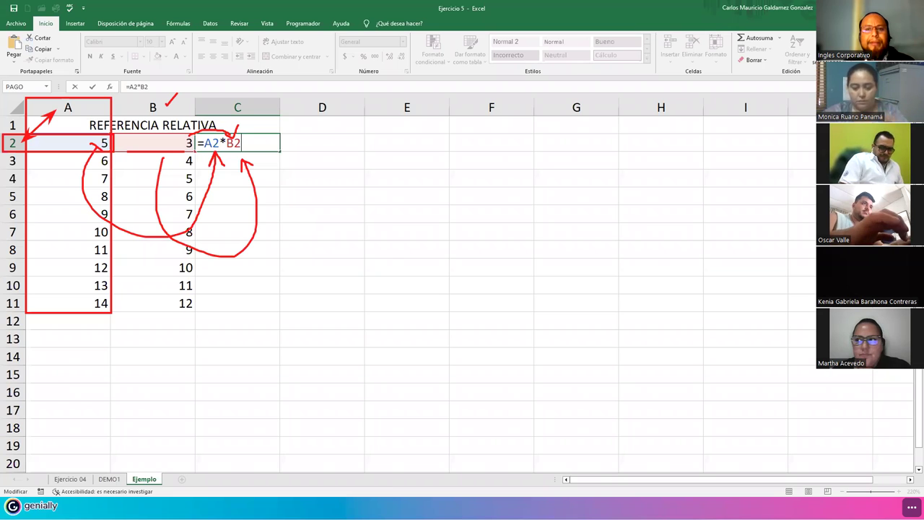
Clear the red annotations, confirm the formula in C2 and fill it down to C3.
key("Escape")
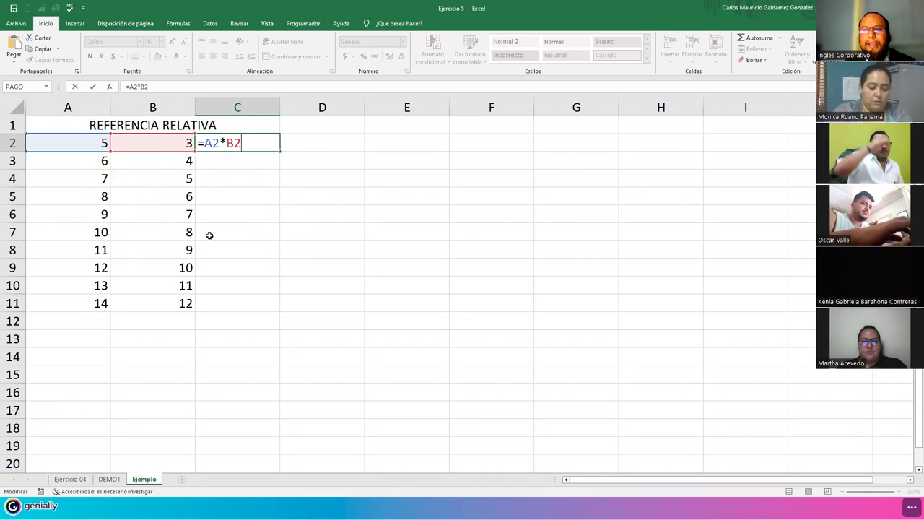
key("ctrl+Return")
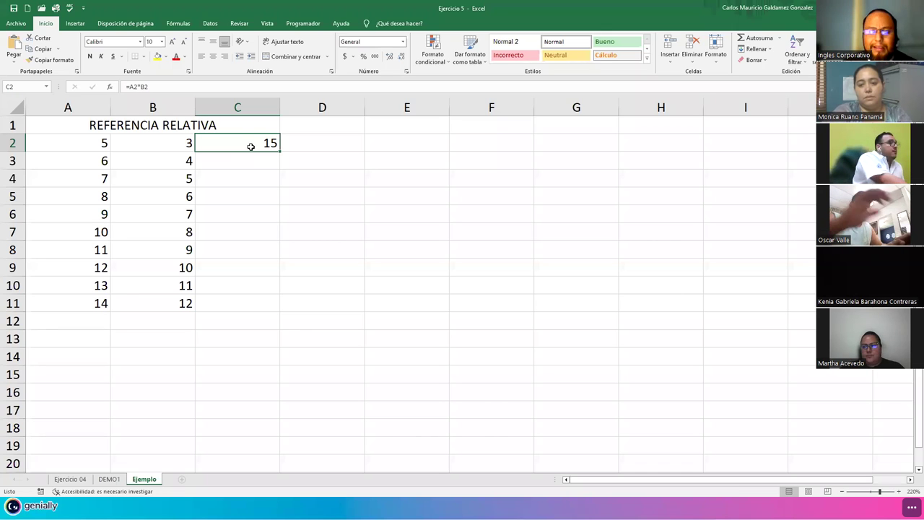
left_click_drag(280, 152, 278, 164)
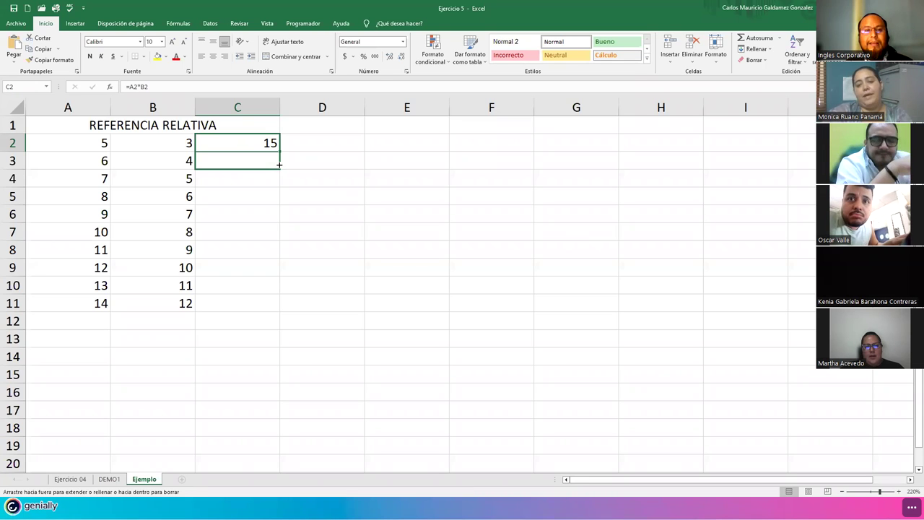
left_click_drag(279, 164, 280, 167)
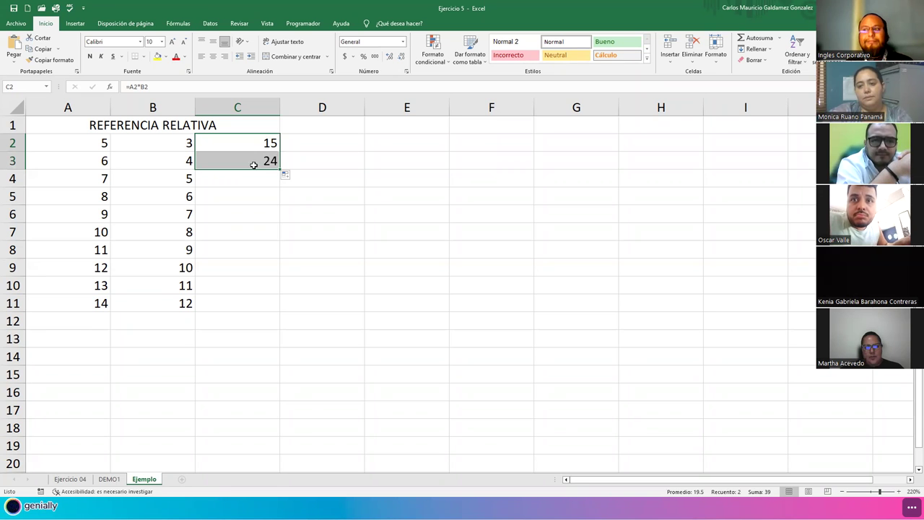
Check the cell references in C3's formula and fill it down through C11.
left_click(251, 163)
double_click(251, 163)
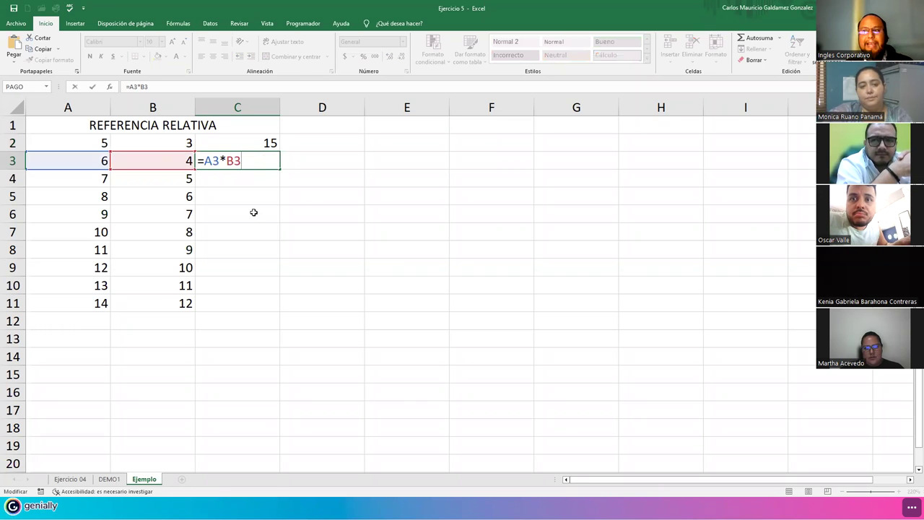
key("Escape")
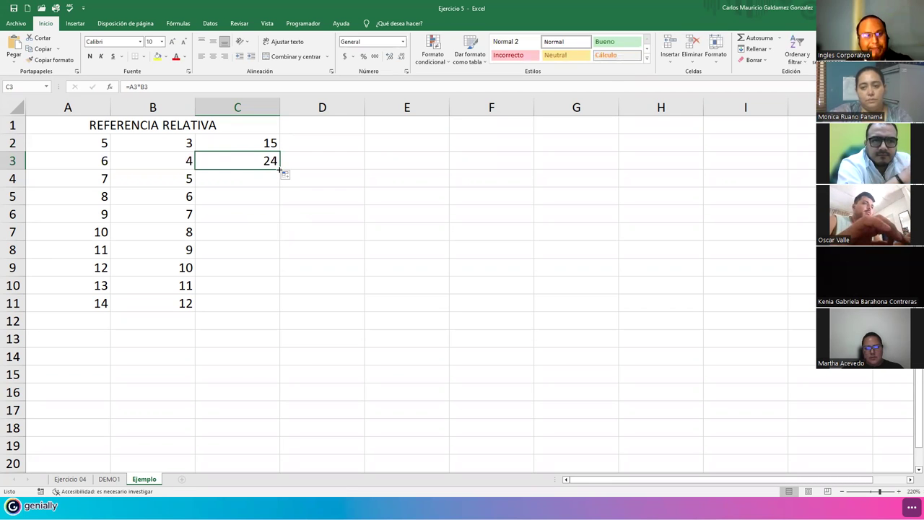
left_click_drag(280, 168, 273, 309)
Examine the formulas in C3, C4 and C5 to see how their row references change.
left_click(245, 161)
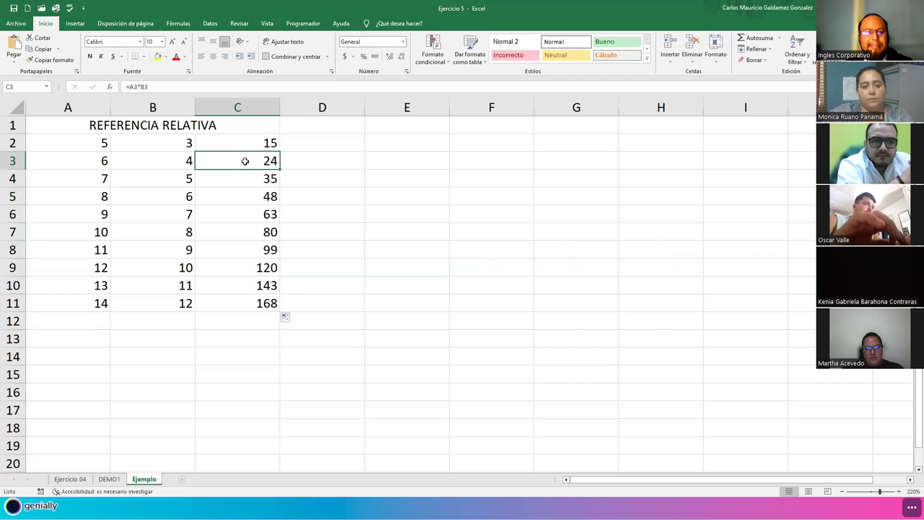
double_click(245, 161)
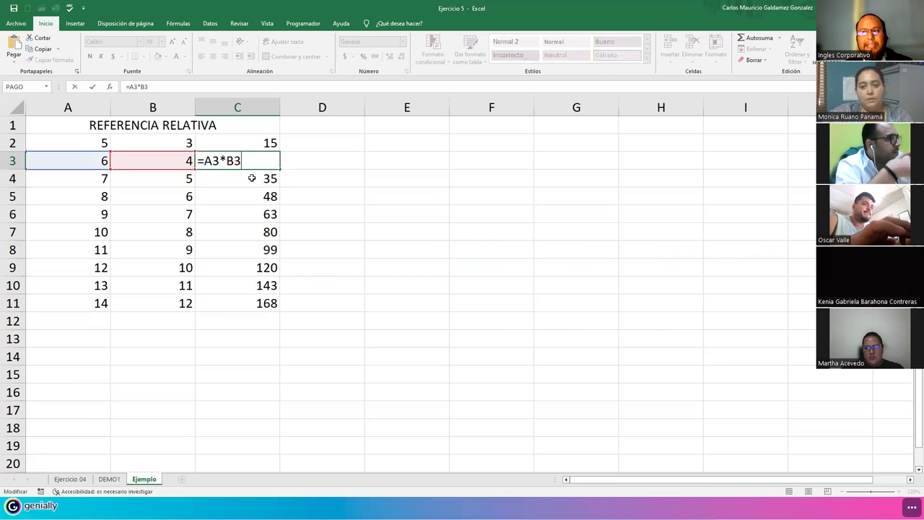
key("Return")
double_click(252, 177)
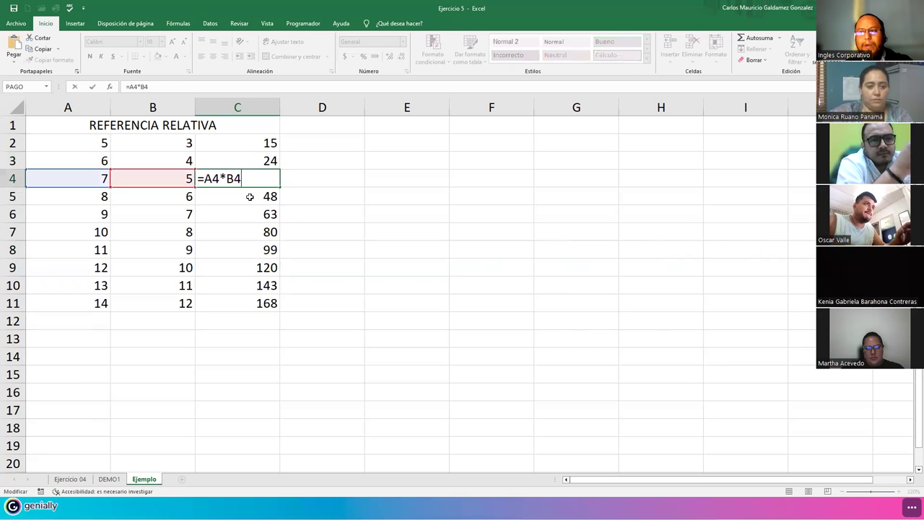
key("Return")
double_click(250, 196)
key("Escape")
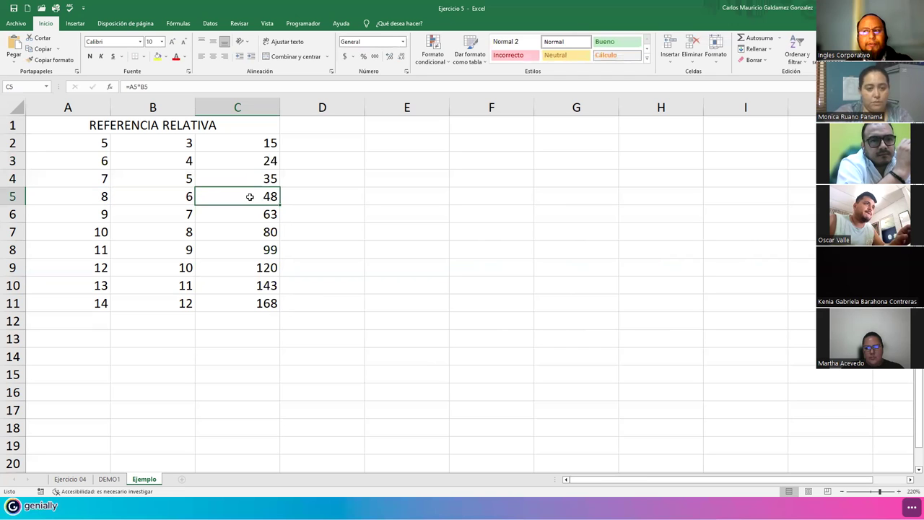
Fill C2's formula across row 2 through F2.
left_click(254, 144)
left_click_drag(279, 151, 526, 150)
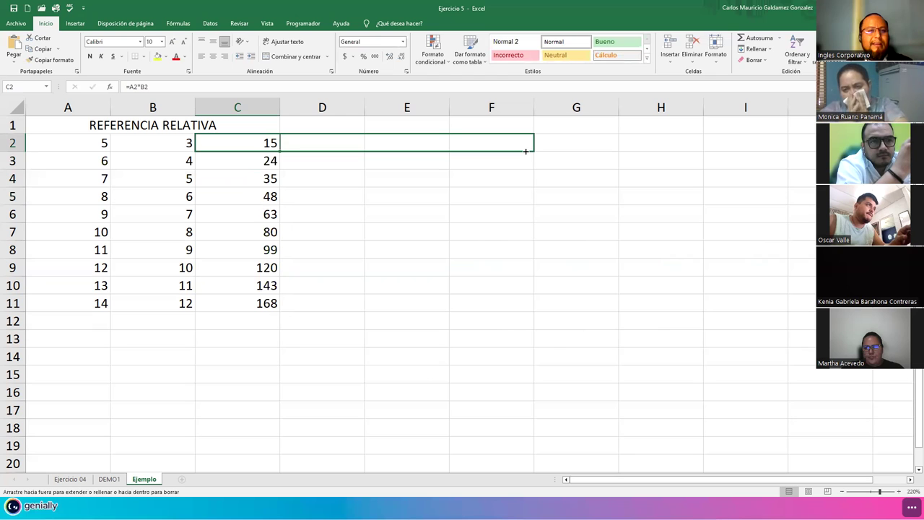
left_click_drag(526, 151, 525, 151)
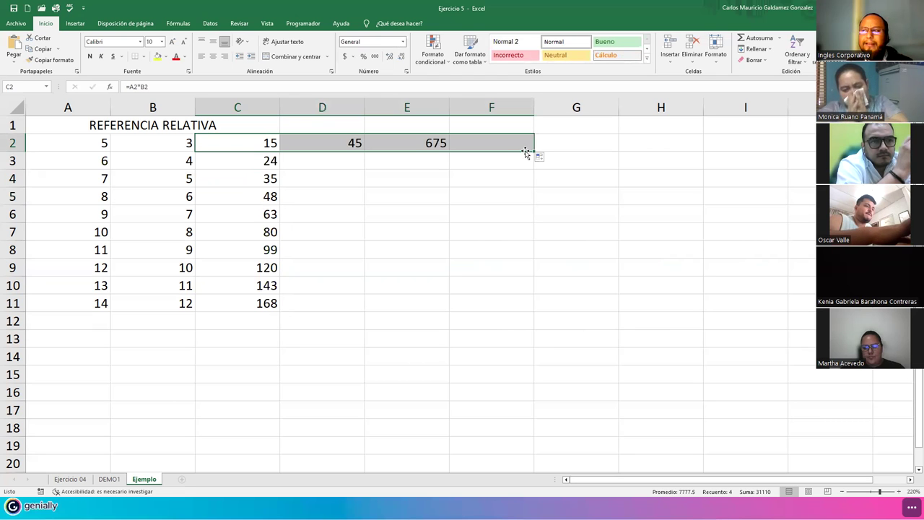
Open the formulas in C2, D2, E2 and F2 to examine how their column references shift.
left_click(332, 144)
left_click(251, 145)
double_click(251, 145)
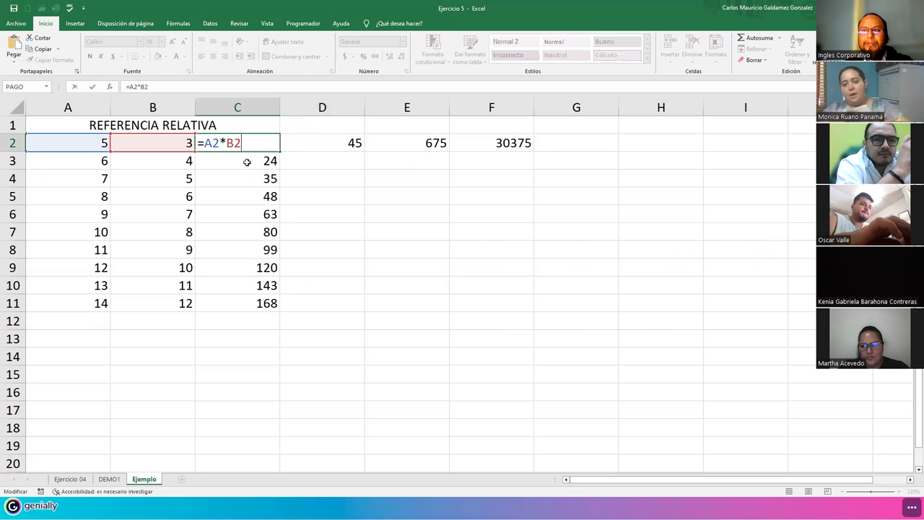
left_click(312, 139)
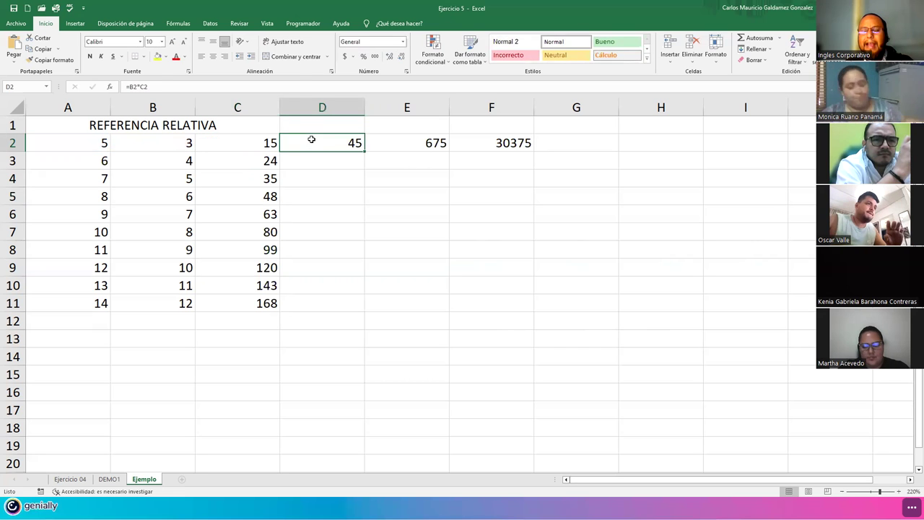
double_click(311, 139)
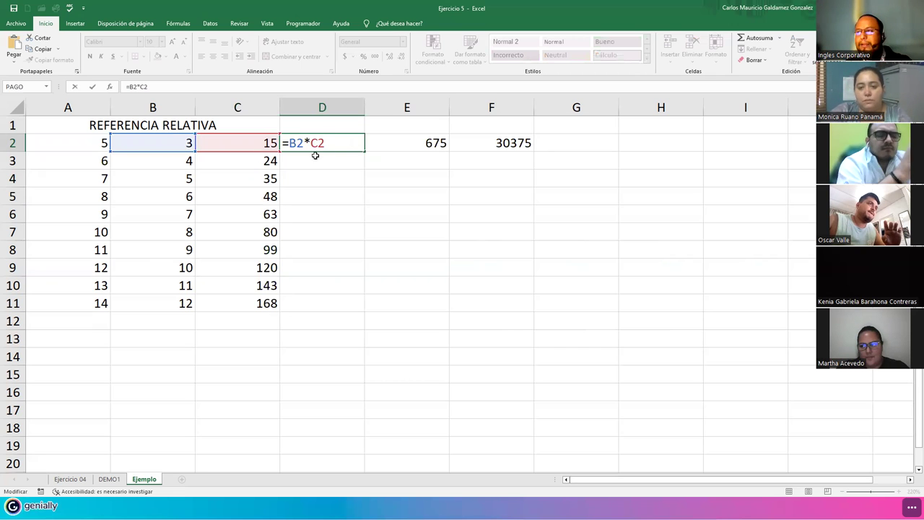
key("Escape")
left_click(392, 141)
double_click(391, 142)
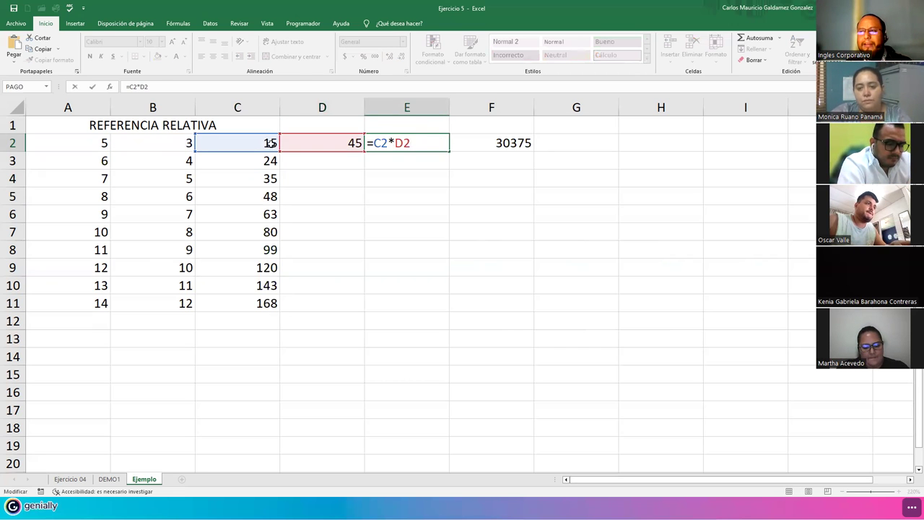
left_click(476, 143)
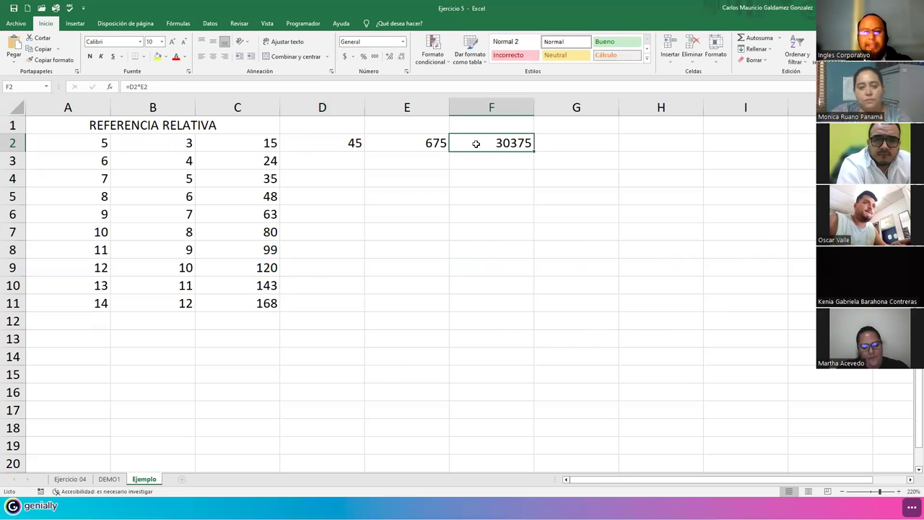
double_click(476, 144)
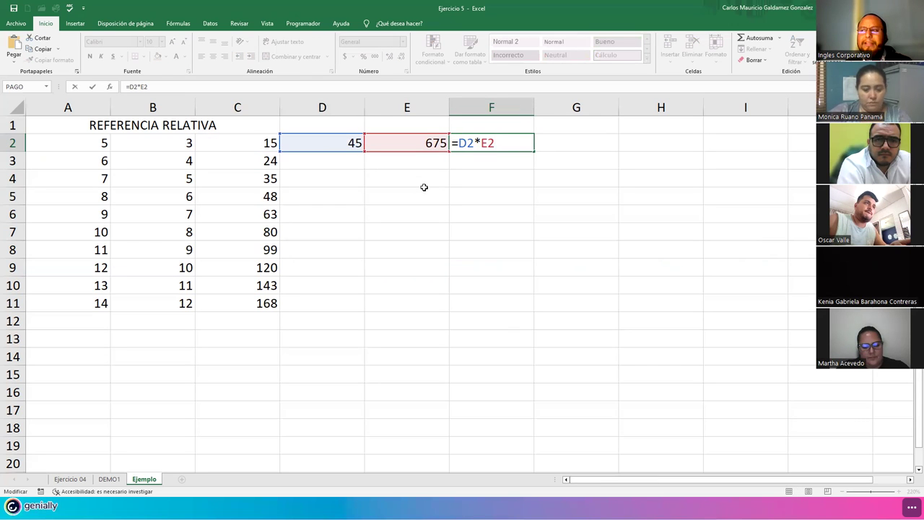
key("Return")
Review the row 2 results from C2 to F2 cell by cell, comparing the formula behind each one.
left_click(466, 142)
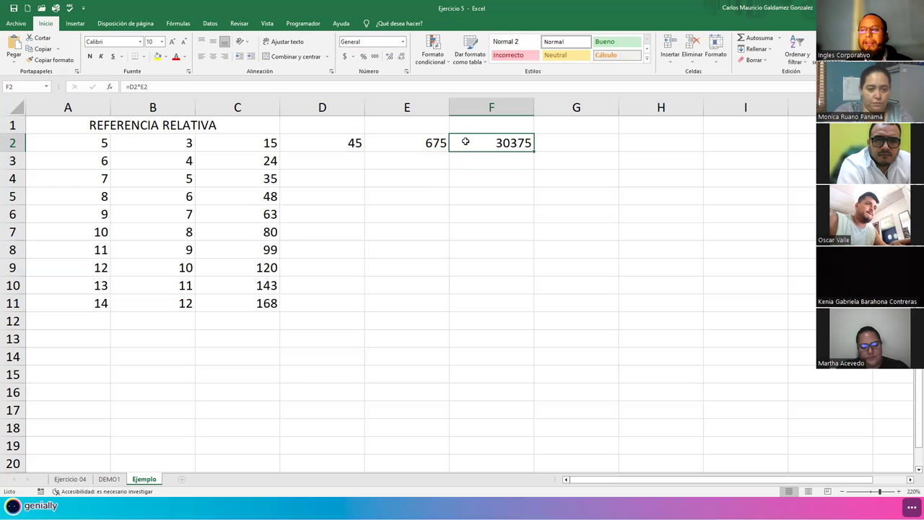
left_click(314, 142)
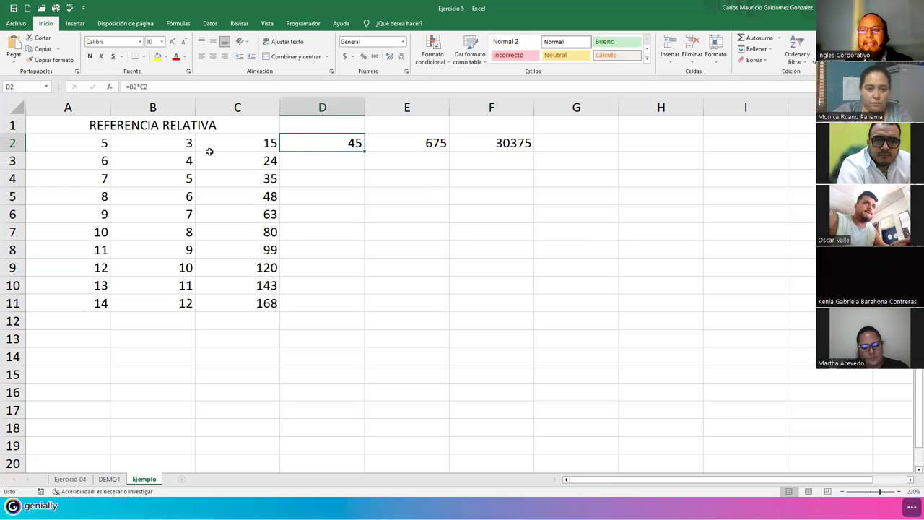
left_click(245, 143)
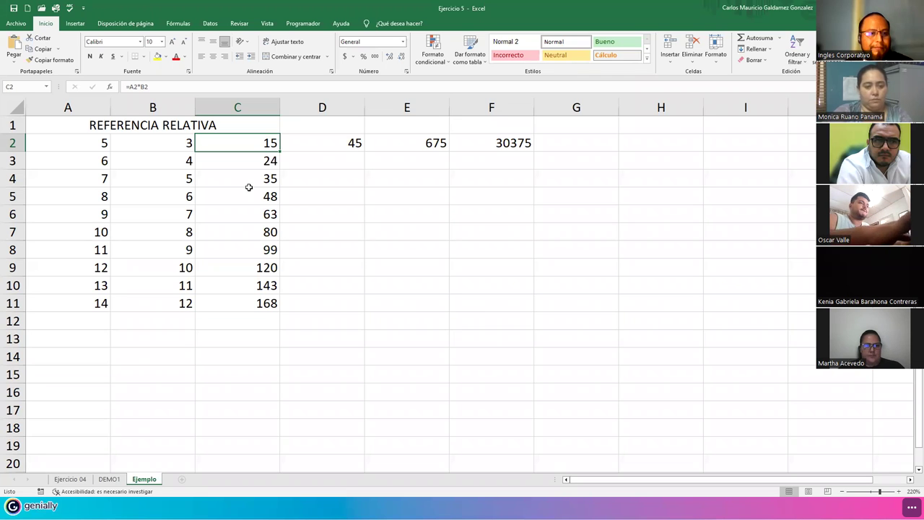
left_click_drag(248, 144, 481, 144)
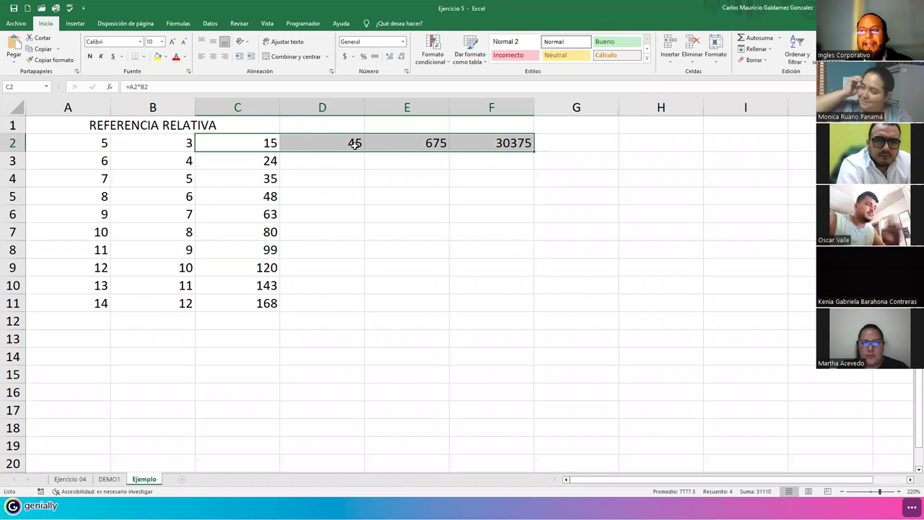
left_click(238, 143)
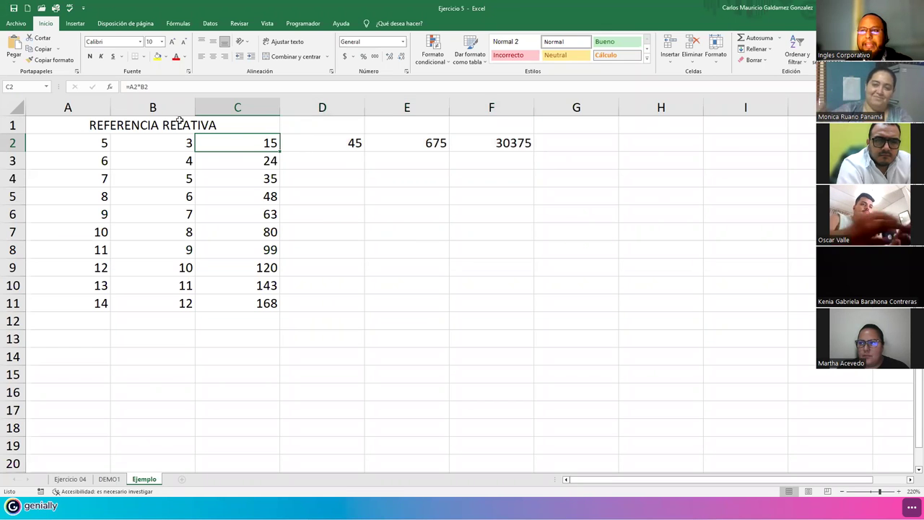
left_click(349, 143)
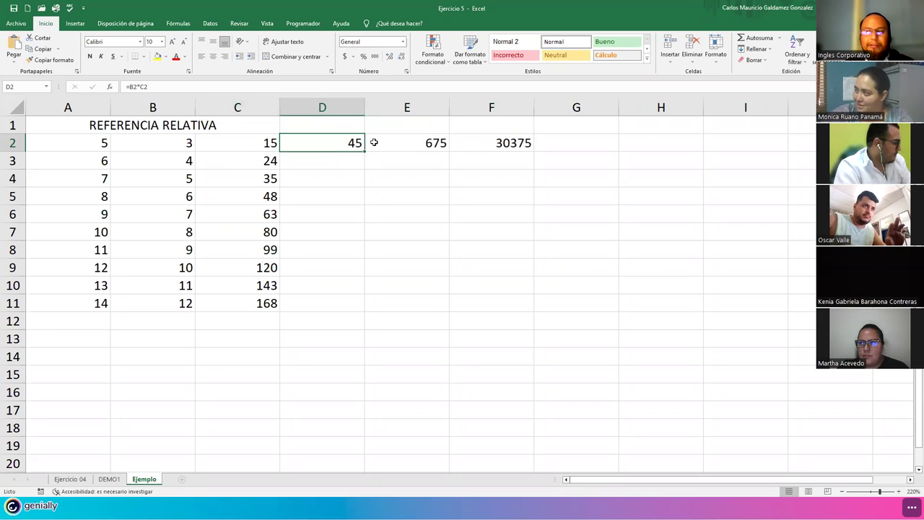
left_click(403, 144)
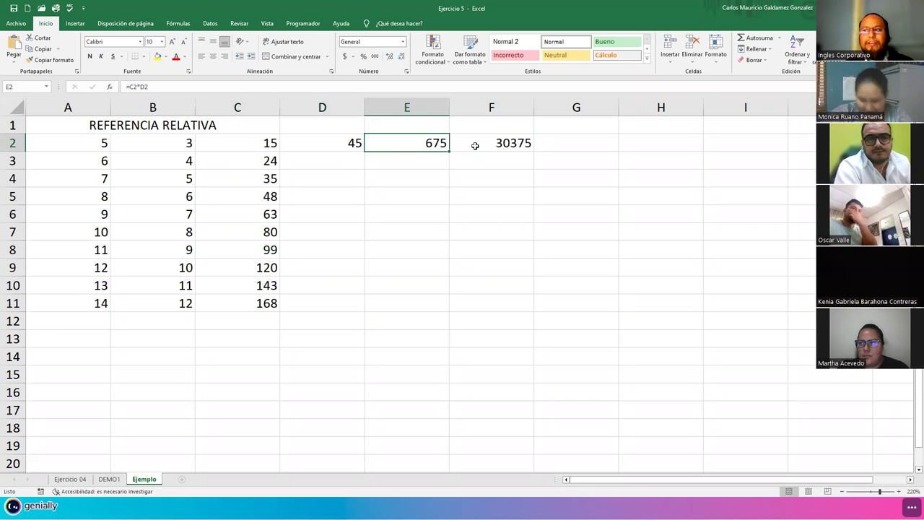
left_click(497, 145)
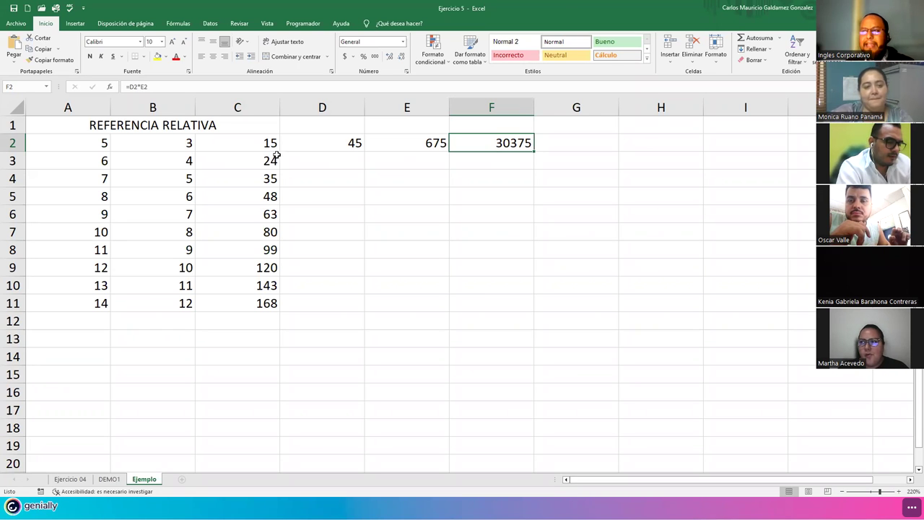
Review the column C results from C2 to C11, comparing the formulas of several rows.
left_click_drag(255, 145, 256, 305)
left_click(218, 192)
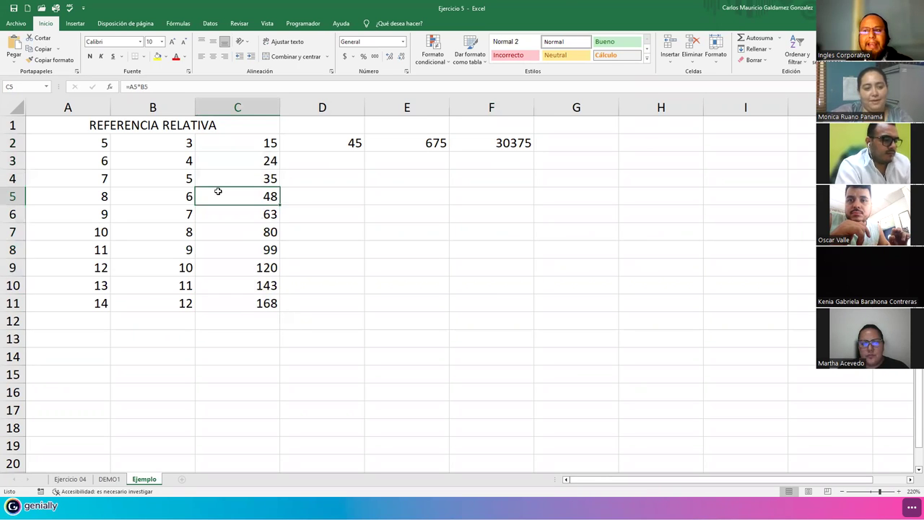
left_click(213, 176)
left_click(212, 156)
left_click(219, 145)
left_click(222, 194)
left_click(231, 231)
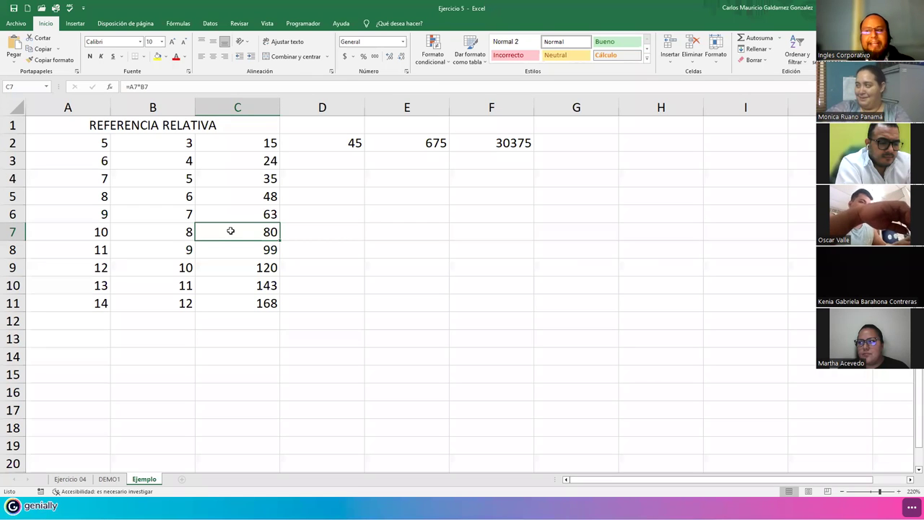
Copy the merged heading REFERENCIA RELATIVA from A1 to A16.
left_click_drag(127, 142, 89, 124)
left_click(89, 124)
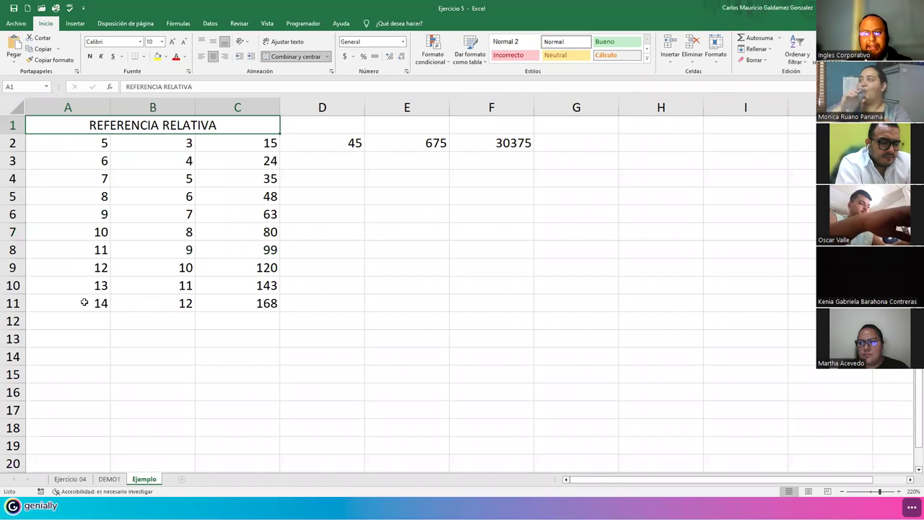
key("ctrl+c")
left_click(82, 398)
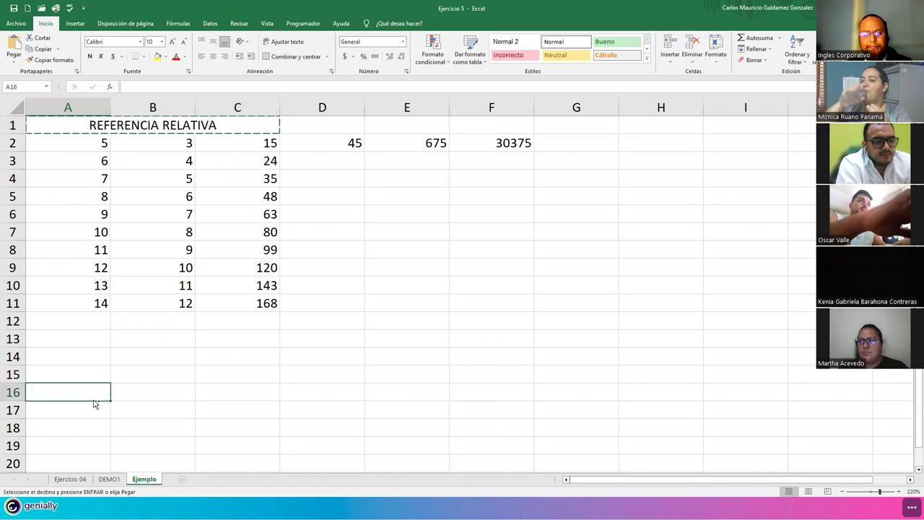
key("ctrl+v")
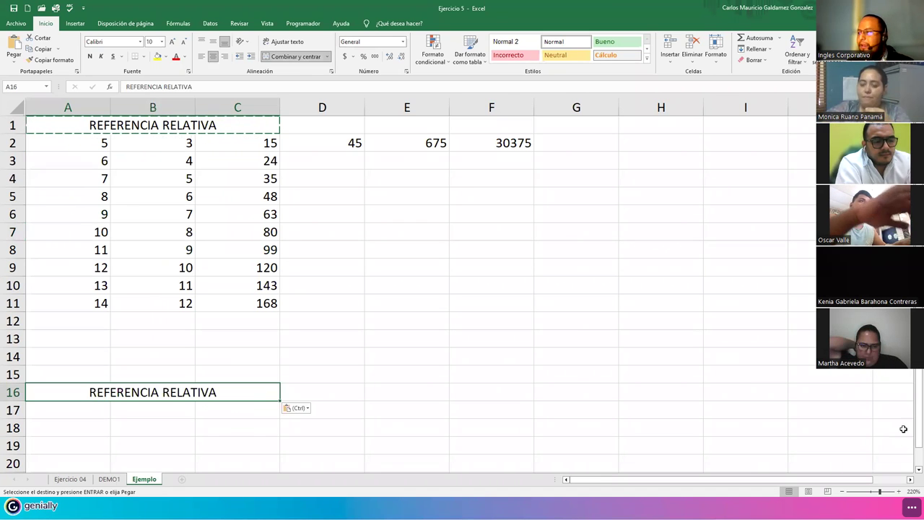
Change the copied heading in A16 to REFERENCIA ABSOLUTAS.
double_click(192, 392)
double_click(194, 393)
type("AB")
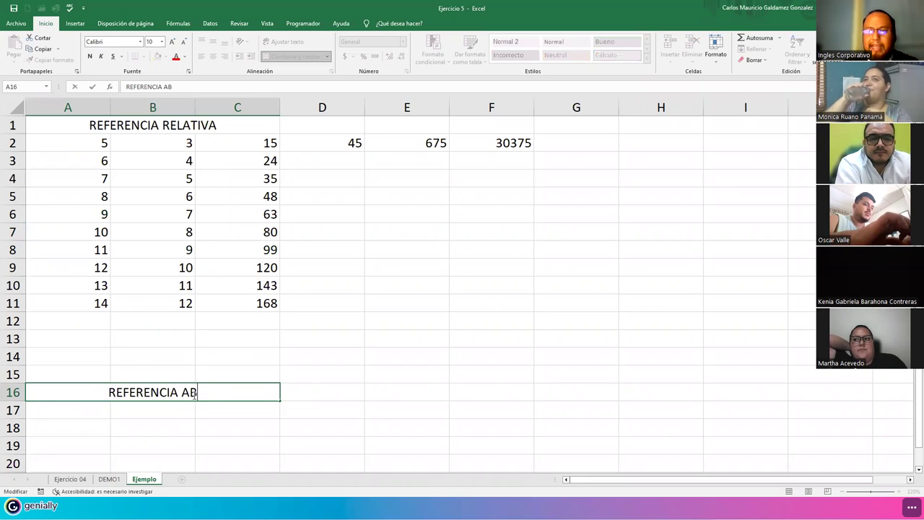
type("SOLUTAS")
key("shift+Return")
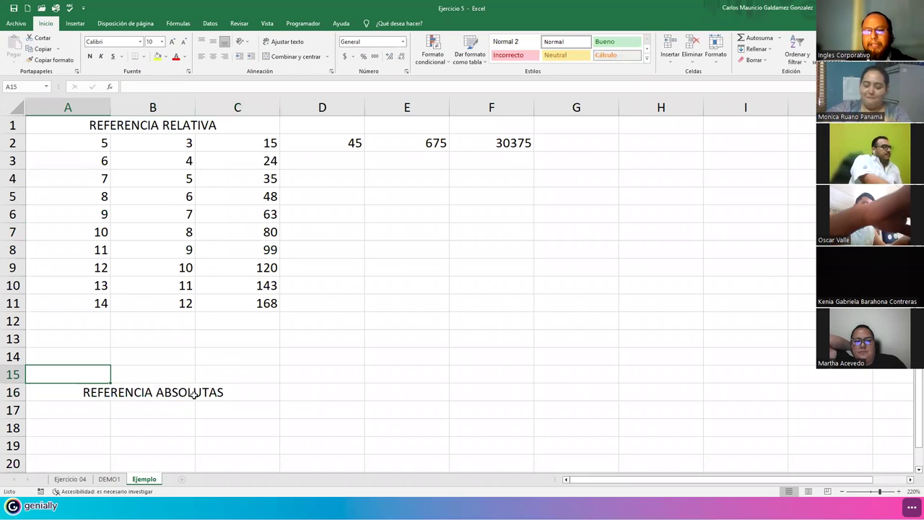
left_click(192, 392)
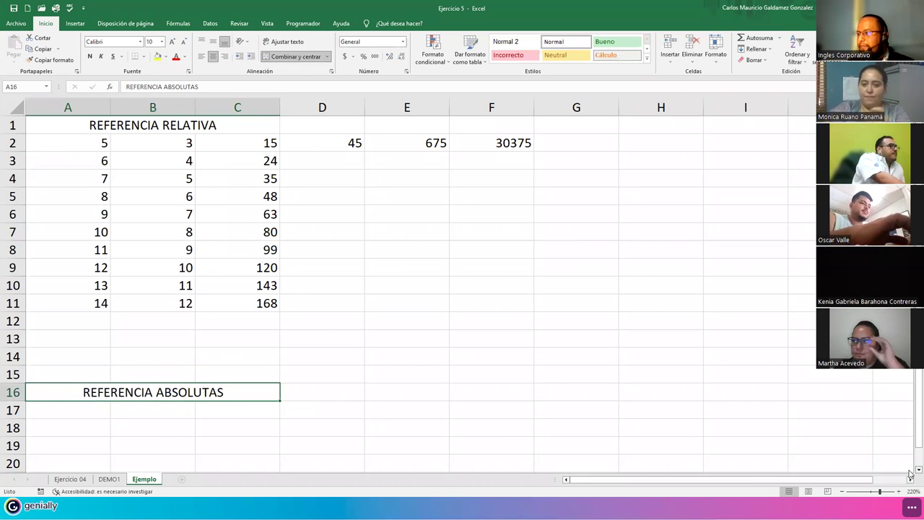
left_click(915, 469)
left_click(915, 469)
left_click(915, 469)
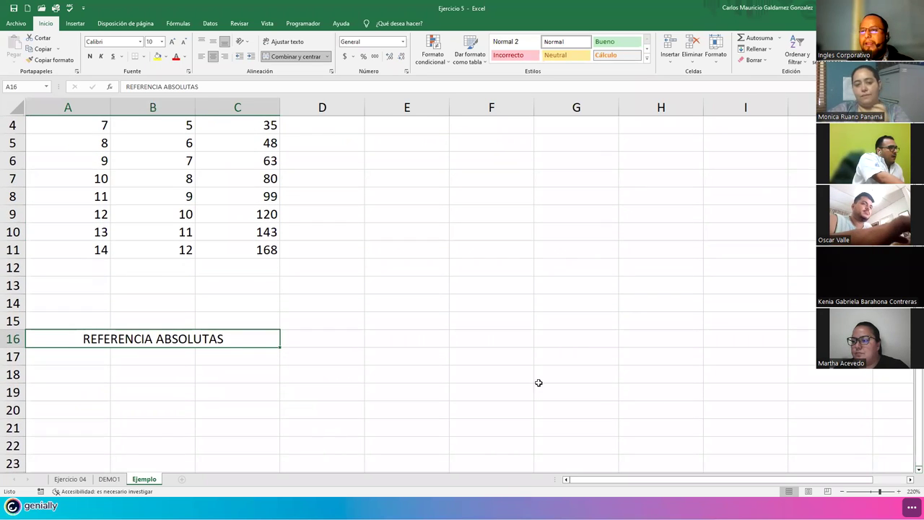
Copy the number pairs in A2:B11 to A17, under the REFERENCIA ABSOLUTAS heading.
scroll(250, 238, "up", 1)
left_click_drag(87, 145, 155, 299)
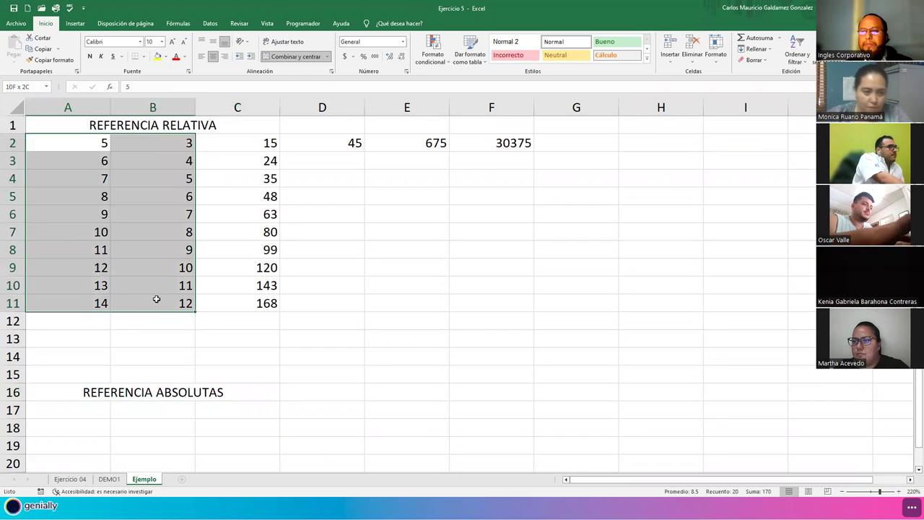
key("ctrl+c")
left_click(72, 413)
key("ctrl+v")
scroll(185, 402, "down", 5)
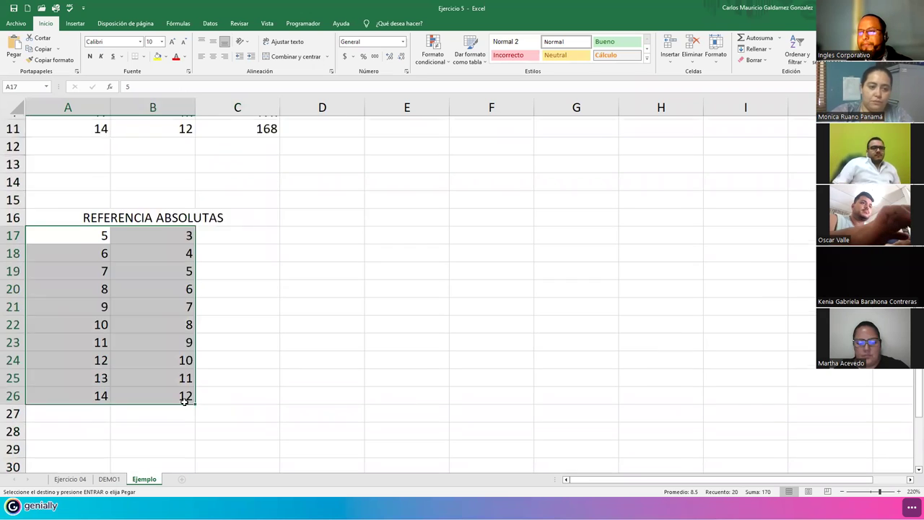
Enter the relative formula =A17*B17 in C17.
left_click(245, 147)
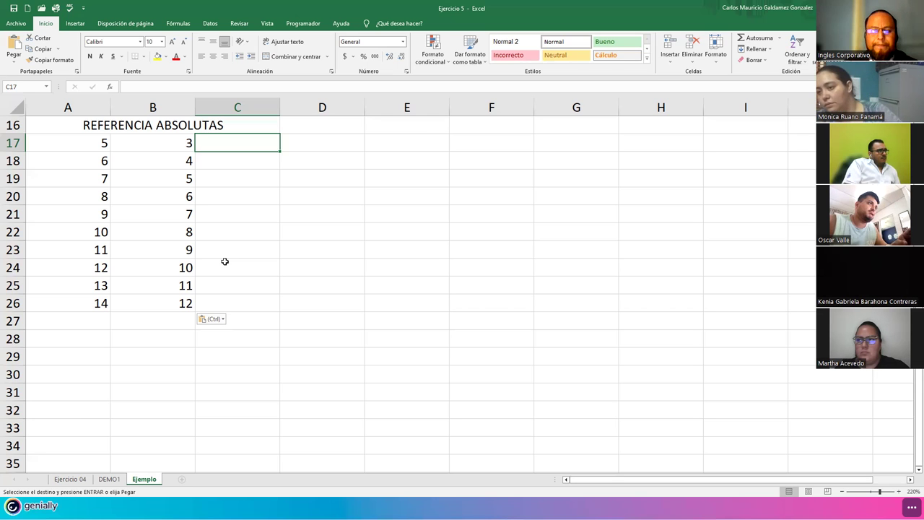
key("Escape")
type("=A17")
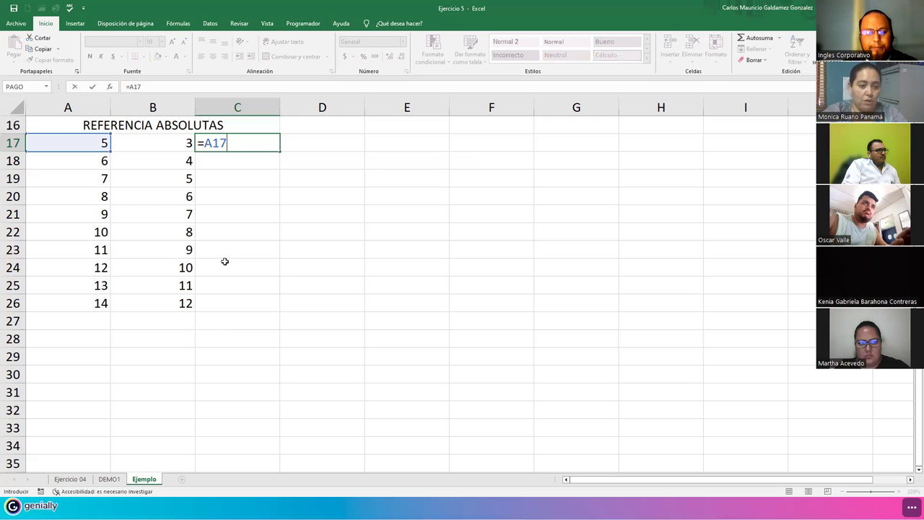
type("*B")
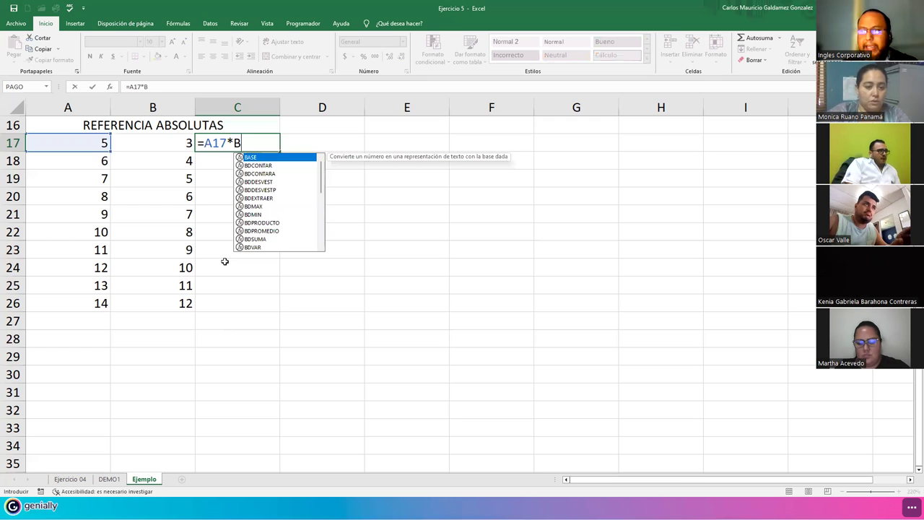
type("*")
key("BackSpace")
type("17")
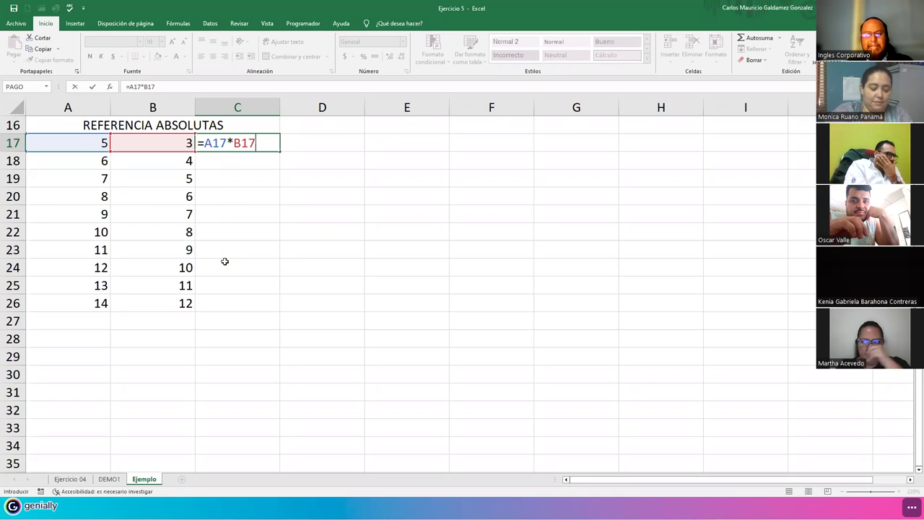
key("Return")
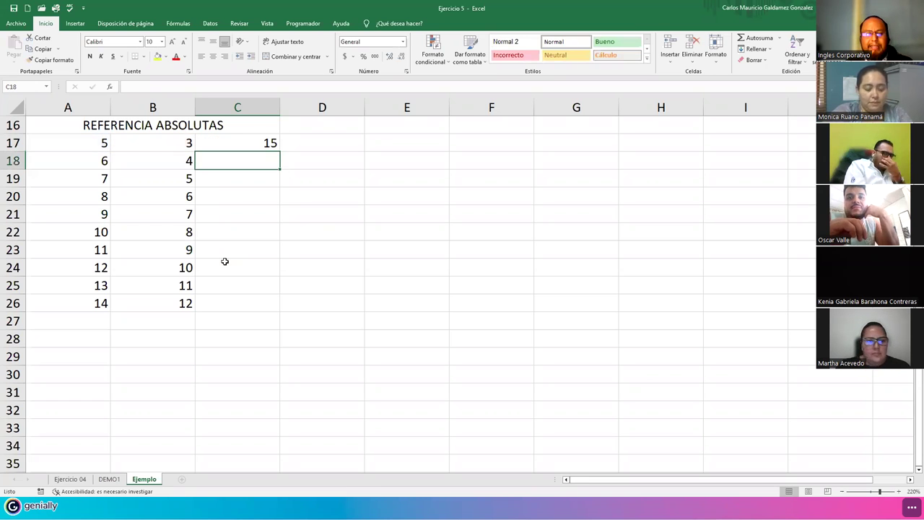
Fill the C17 formula down to C26 and compare the results with those of the REFERENCIA RELATIVA section.
left_click(235, 147)
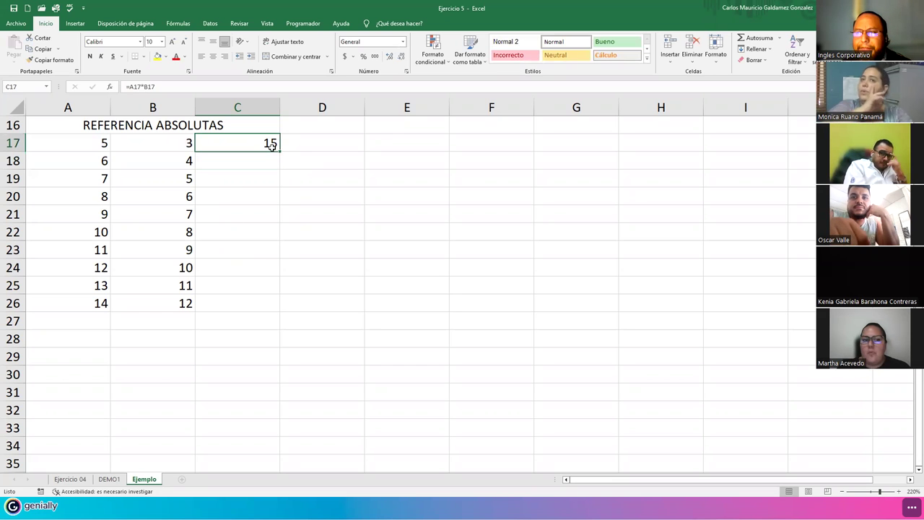
left_click_drag(279, 152, 278, 314)
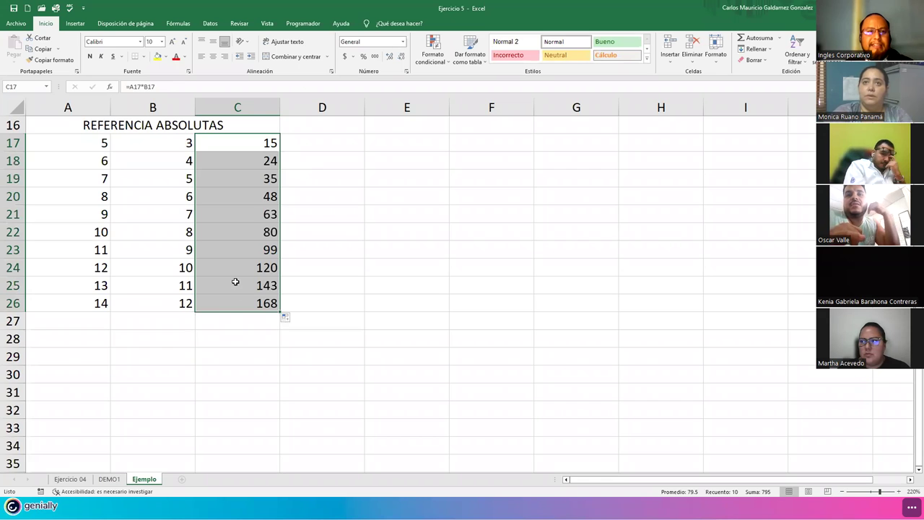
scroll(235, 282, "up", 5)
scroll(236, 282, "up", 1)
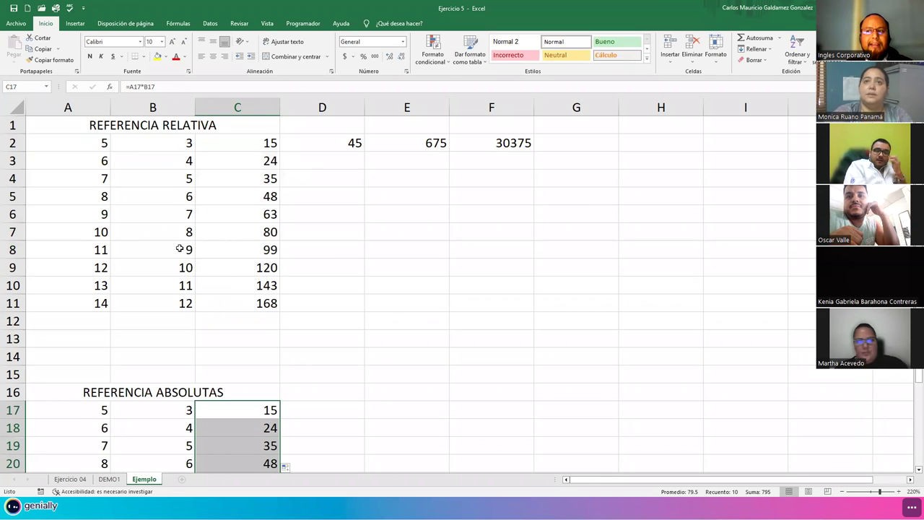
scroll(185, 235, "down", 5)
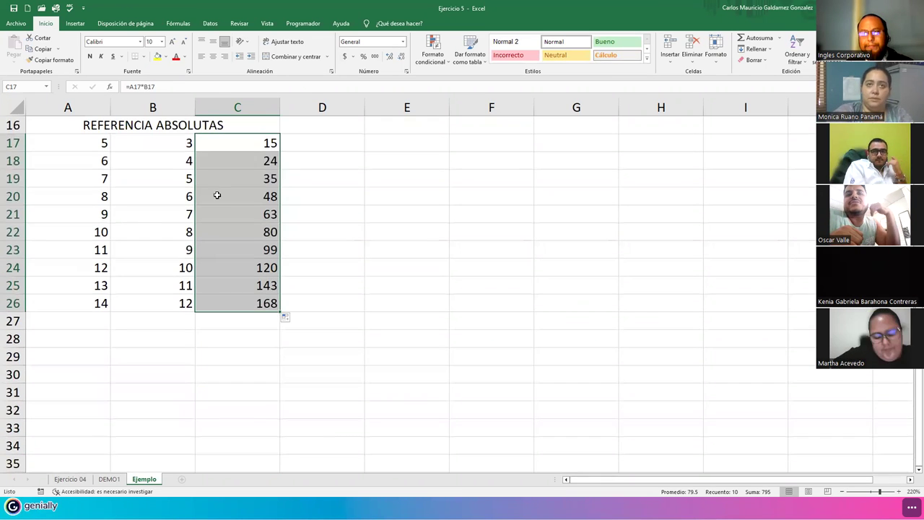
Examine which column A and B cells each column C result multiplies in rows 17 to 19, contrasting B17 with B18:B26.
left_click(224, 143)
left_click(93, 141)
left_click(149, 141)
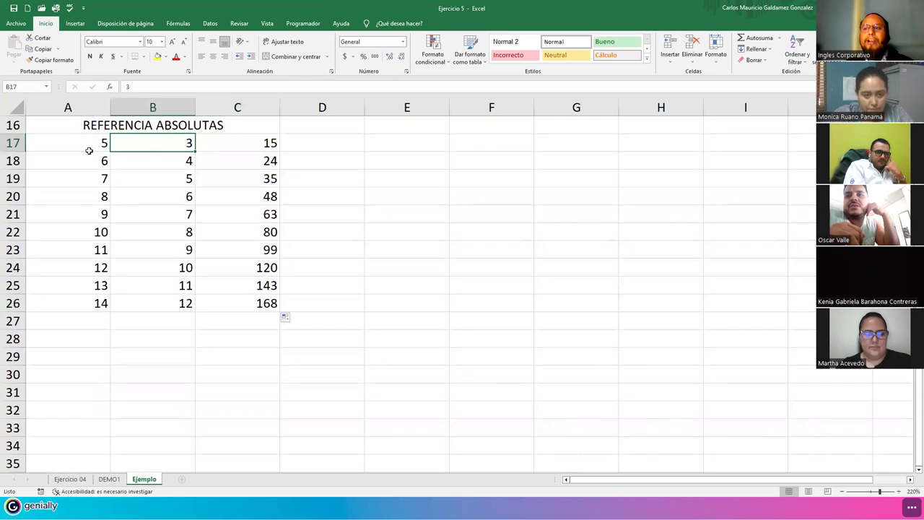
left_click(72, 143)
left_click(162, 141)
left_click(245, 145)
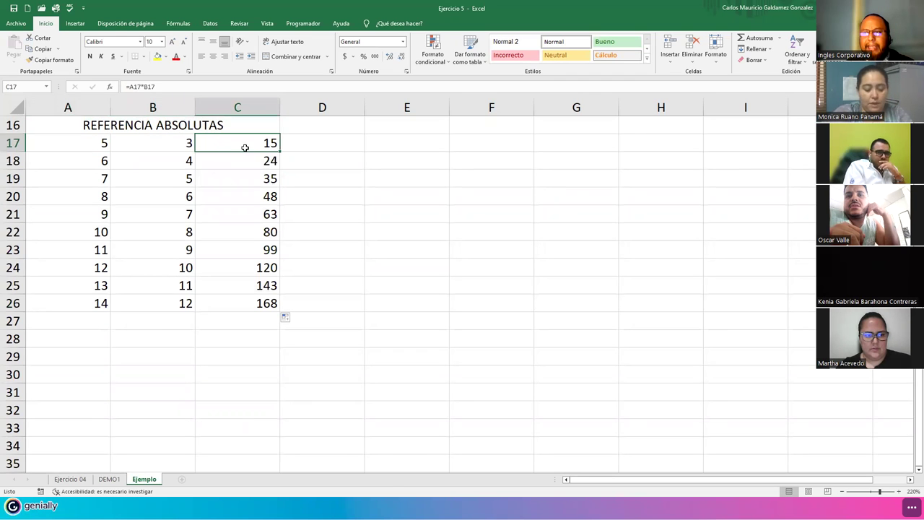
left_click(74, 164)
left_click(171, 144)
left_click(226, 166)
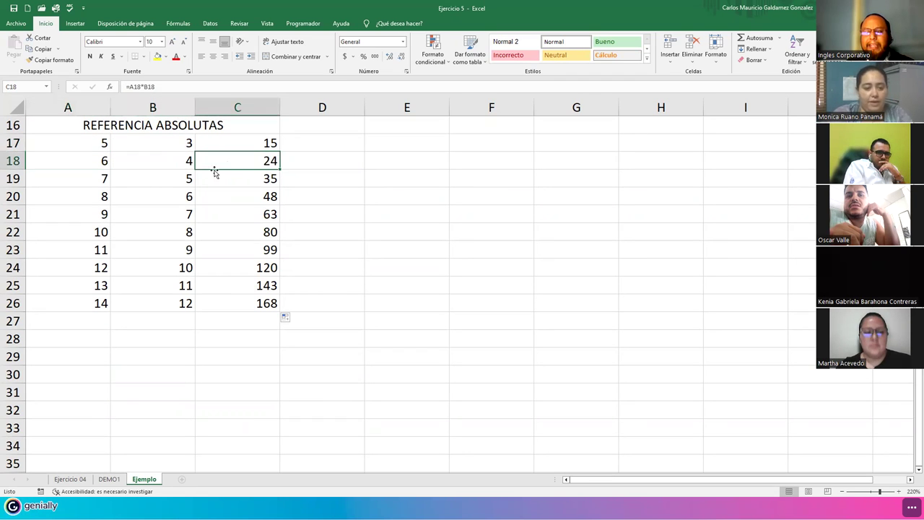
left_click(82, 180)
left_click(160, 144)
left_click(228, 180)
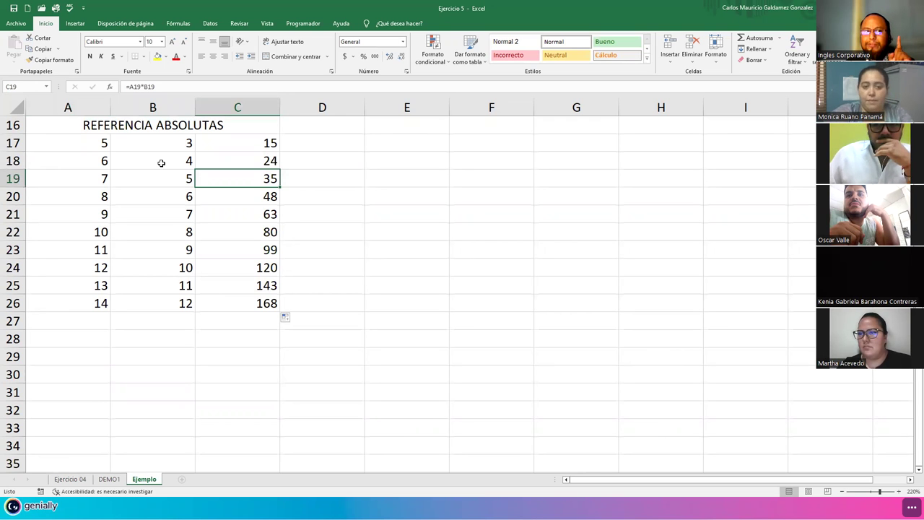
left_click_drag(161, 164, 161, 301)
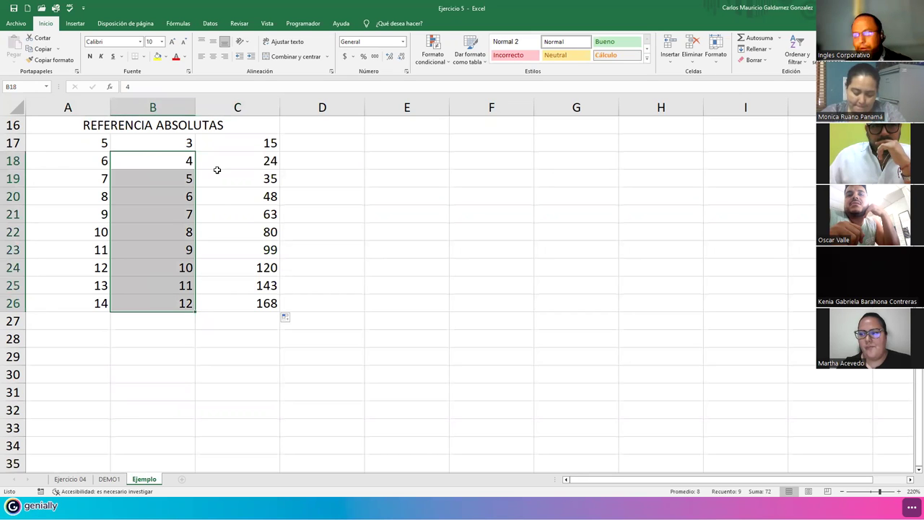
Rewrite the C17 formula as =A17*$B$17, making the reference to B17 absolute.
left_click(227, 143)
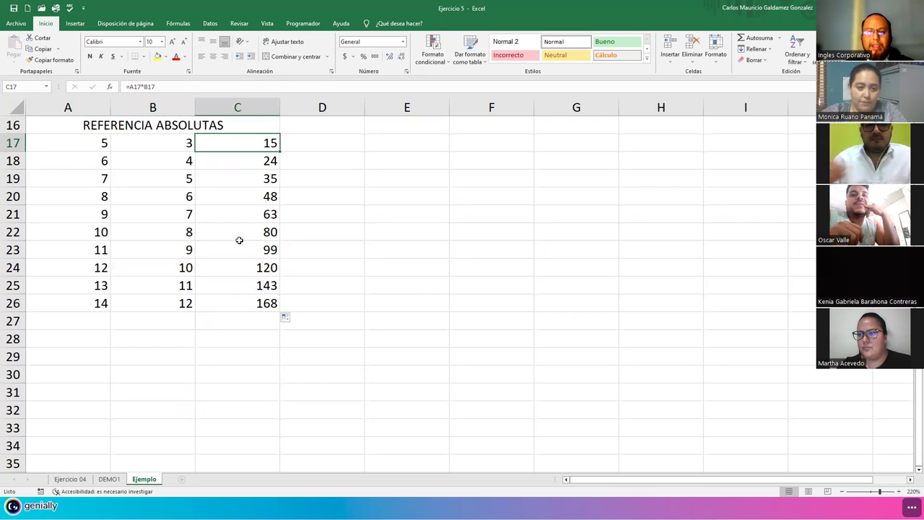
type("=")
key("Left")
key("Left")
type("*")
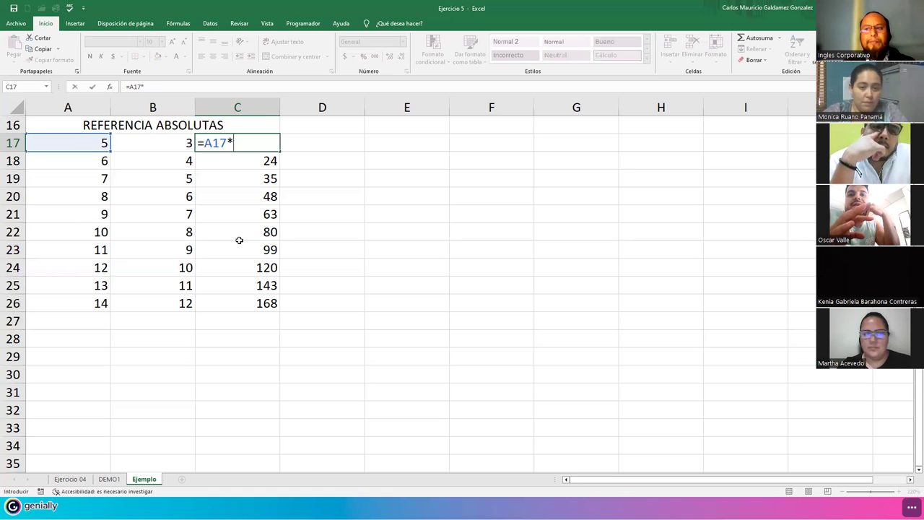
key("Left")
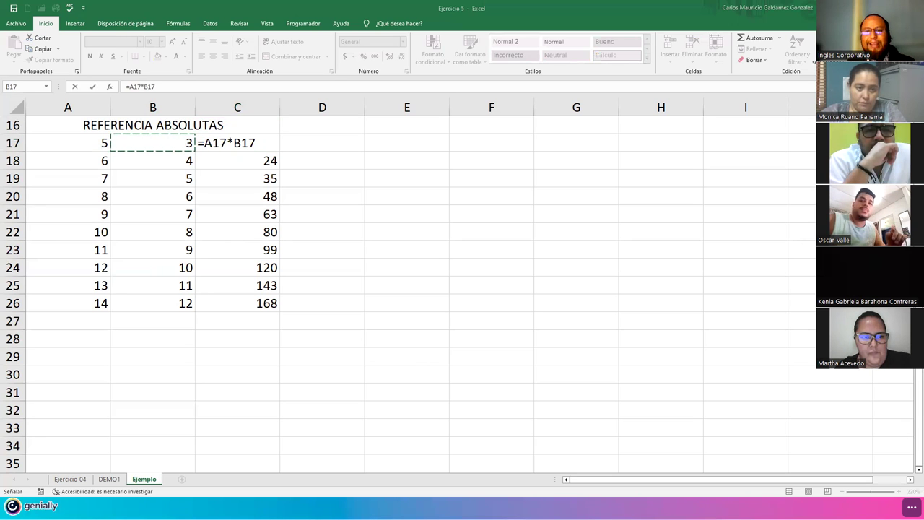
double_click(248, 144)
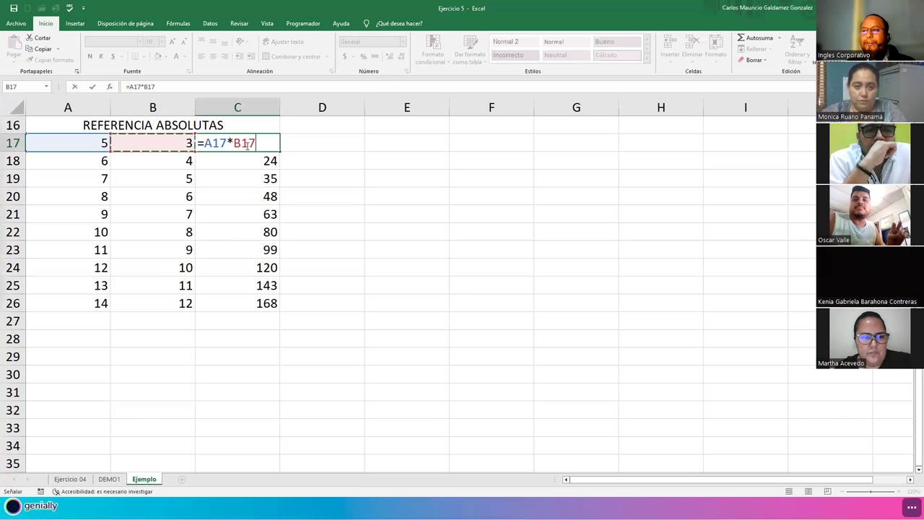
left_click(248, 144)
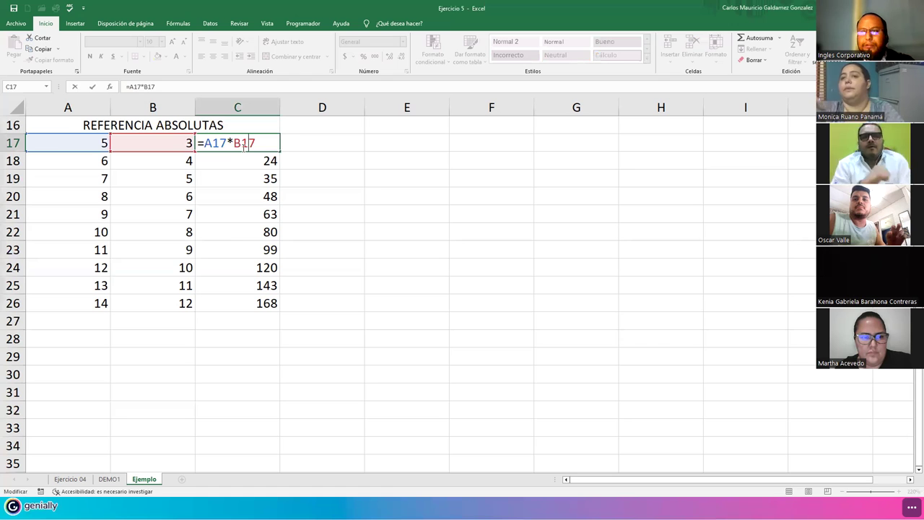
key("F4")
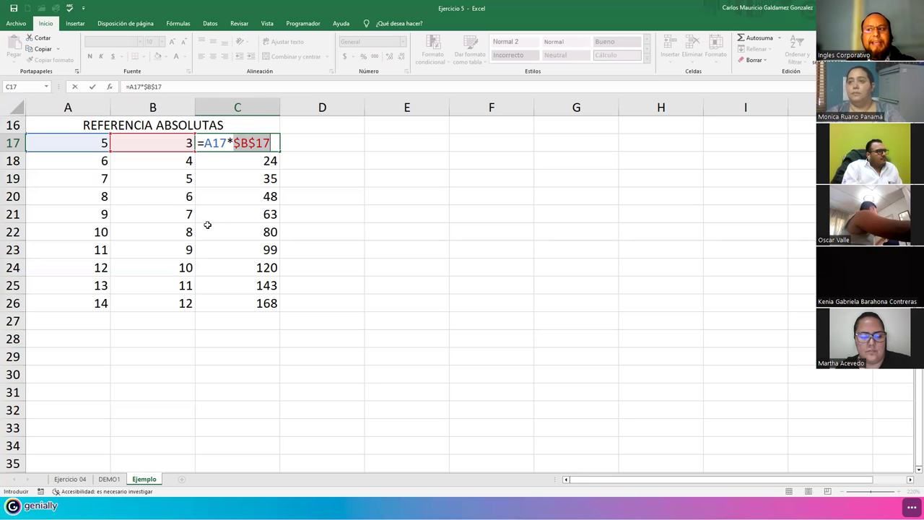
Cycle the second reference in the C17 formula through B$17, $B17 and B17, returning to $B$17.
left_click(243, 143)
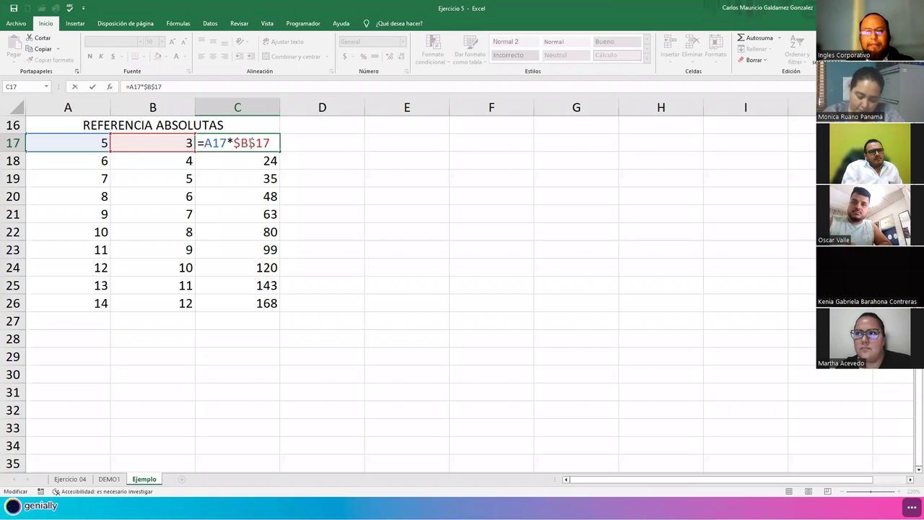
key("F4")
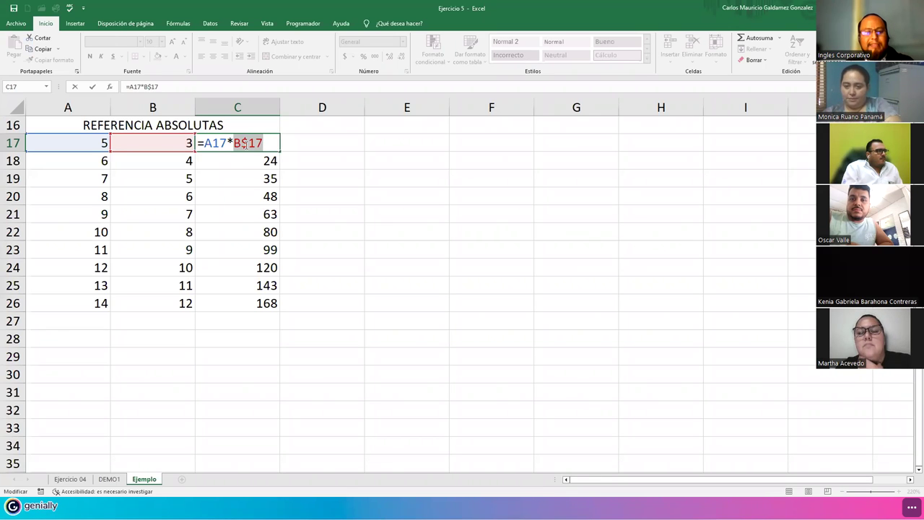
key("F4")
left_click(247, 143)
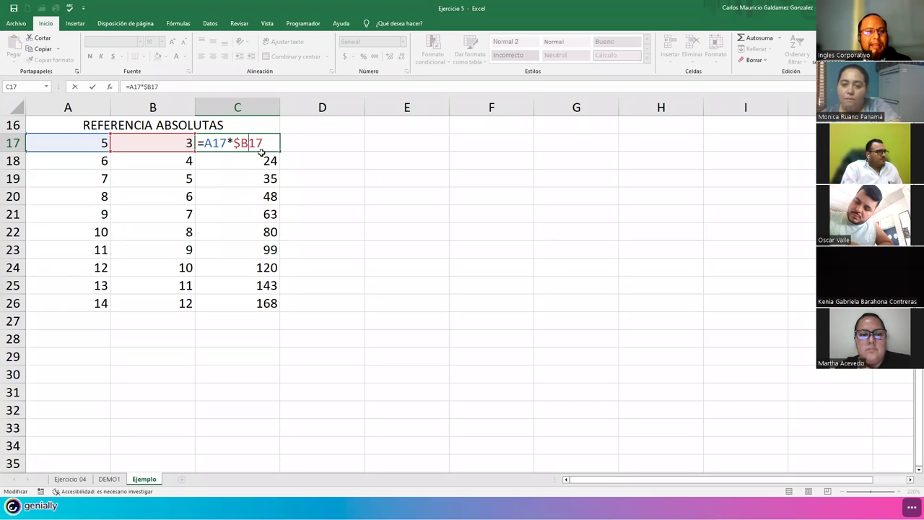
key("F4")
left_click(242, 143)
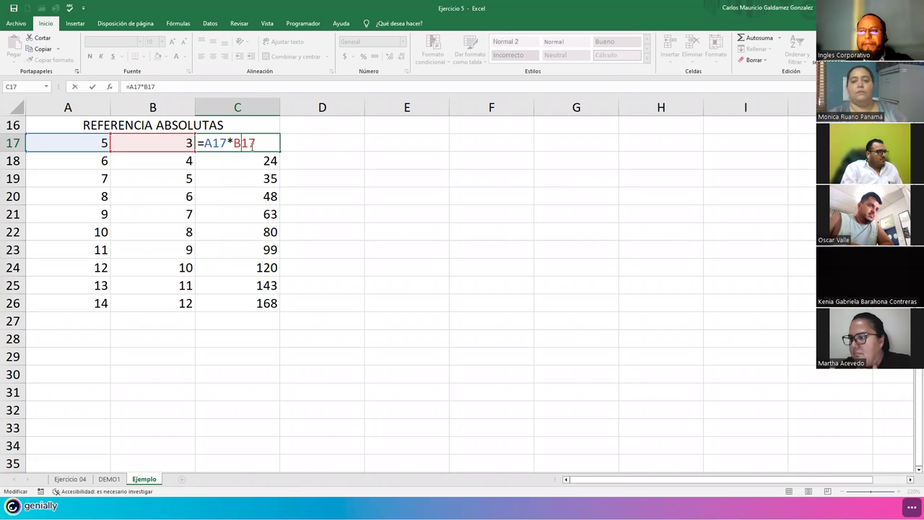
key("F4")
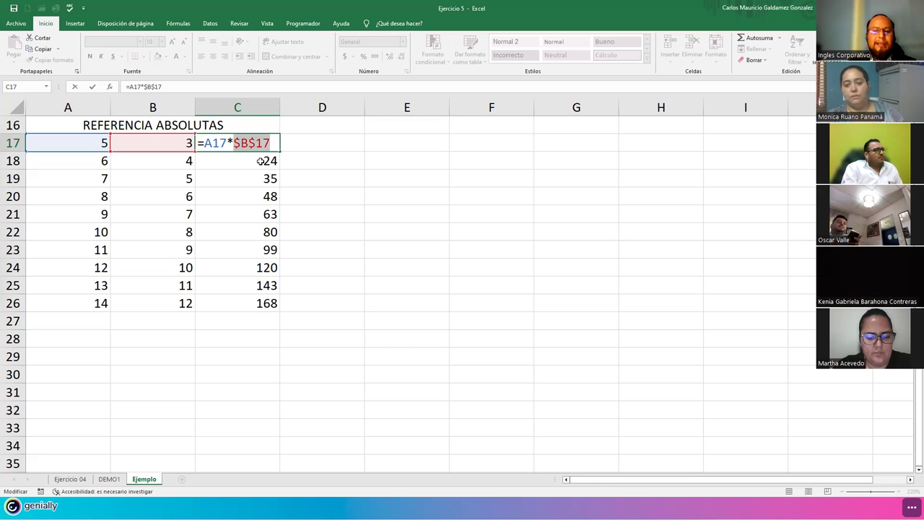
Commit the C17 formula =A17*$B$17 and fill it down to C26.
key("Return")
key("Up")
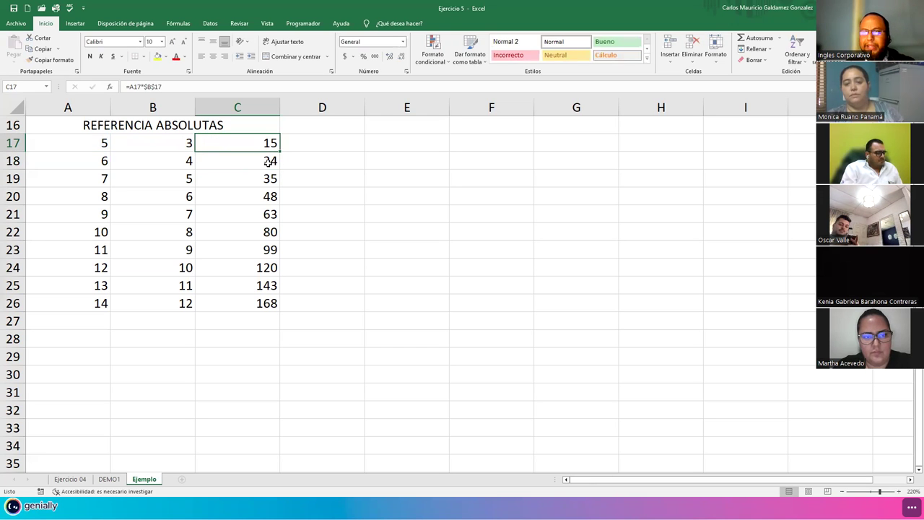
double_click(280, 151)
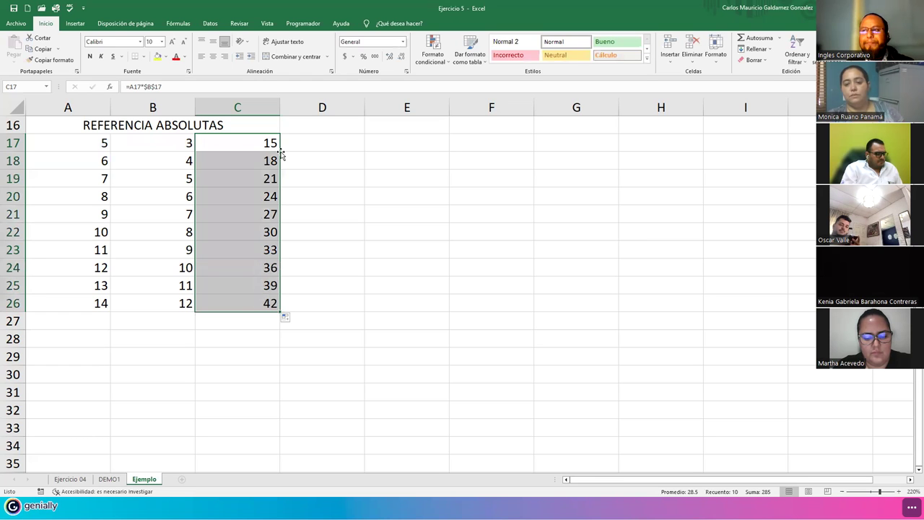
Examine the cell references in the C17 formula and in the relative formulas C2 and C3.
left_click(244, 139)
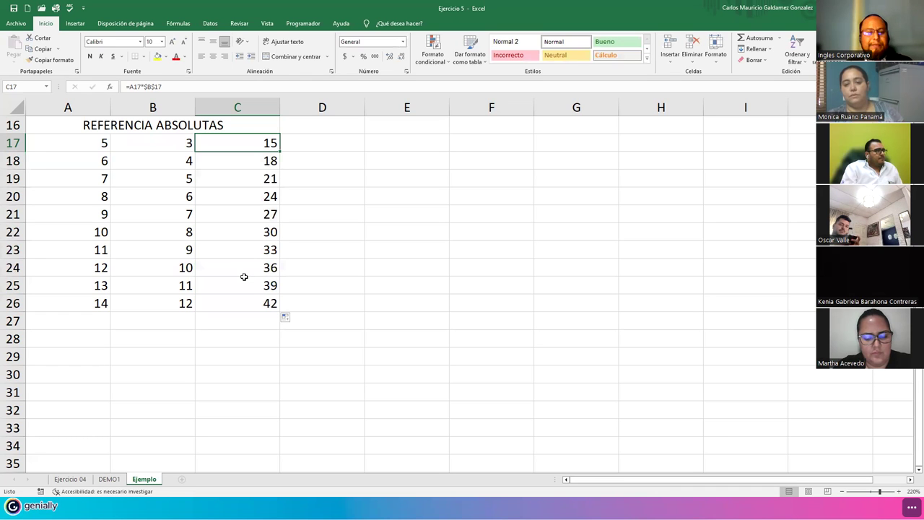
key("F2")
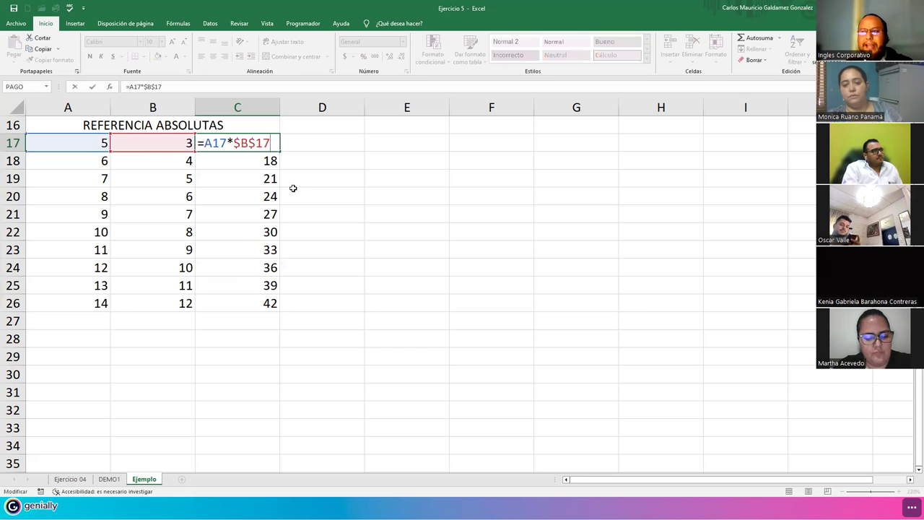
key("Escape")
scroll(275, 191, "up", 5)
left_click(240, 145)
double_click(241, 144)
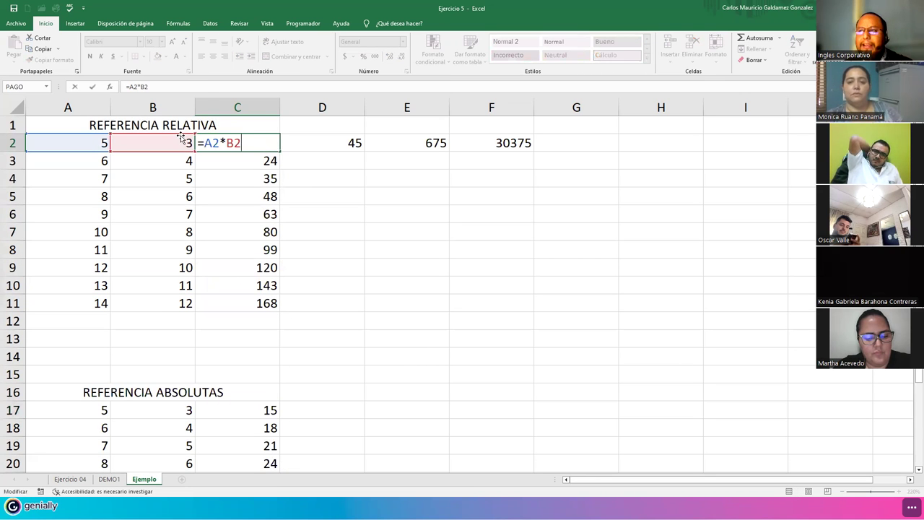
double_click(230, 144)
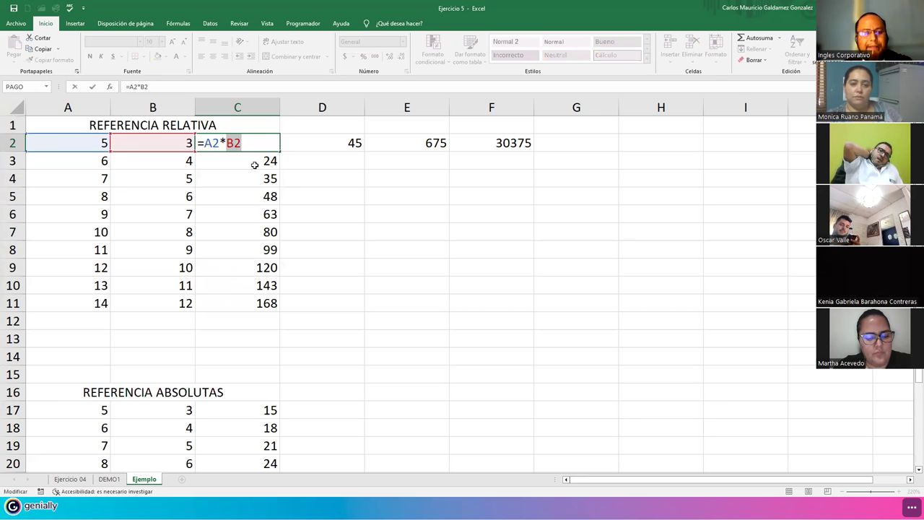
key("Escape")
left_click(254, 163)
double_click(254, 163)
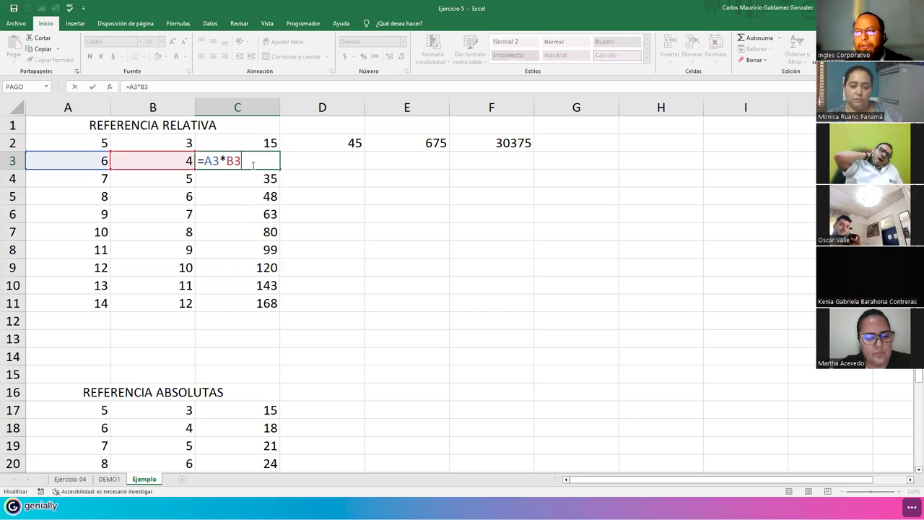
double_click(206, 160)
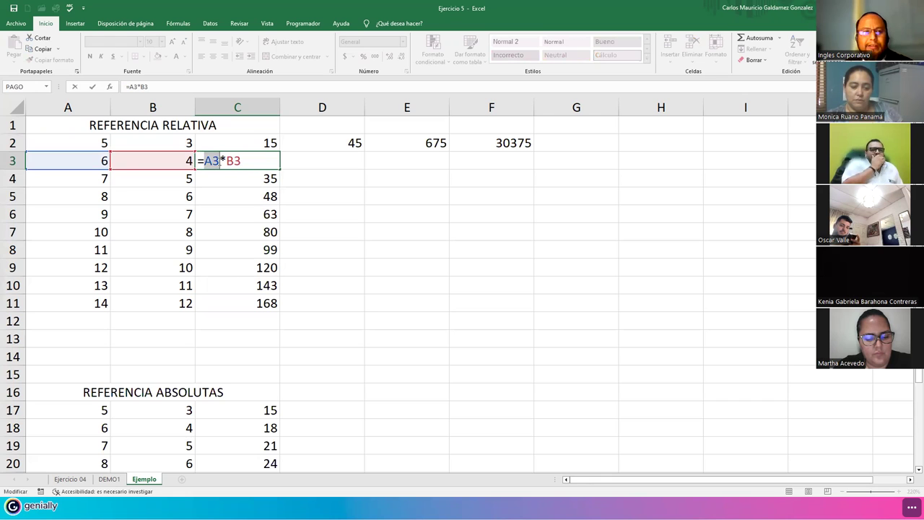
double_click(233, 161)
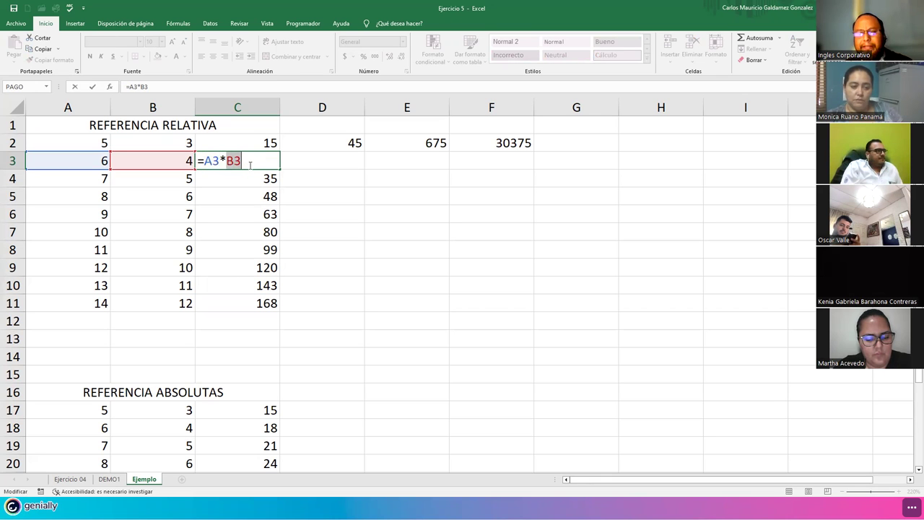
key("Escape")
Examine the formulas in C17, C18 and C19, comparing the column A reference with the fixed $B$17 reference.
left_click(245, 356)
left_click(236, 410)
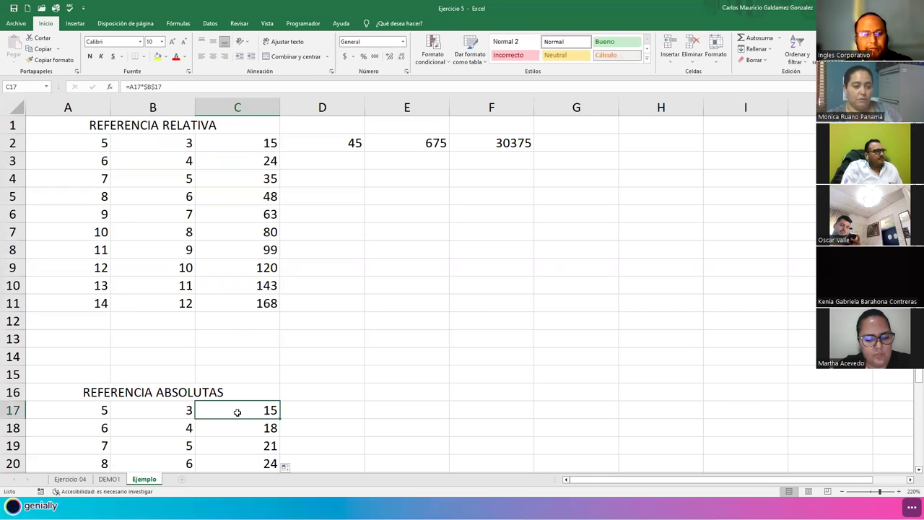
double_click(236, 410)
scroll(256, 349, "down", 5)
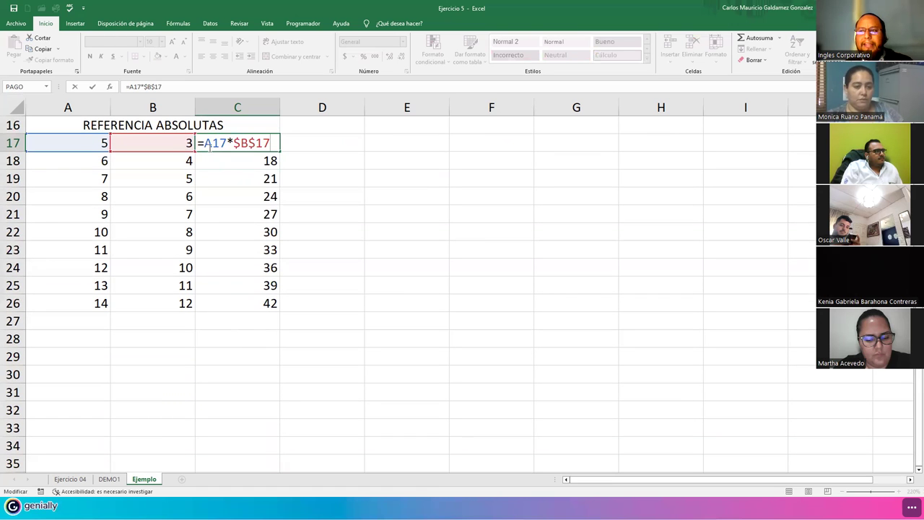
key("Escape")
left_click(264, 157)
double_click(264, 158)
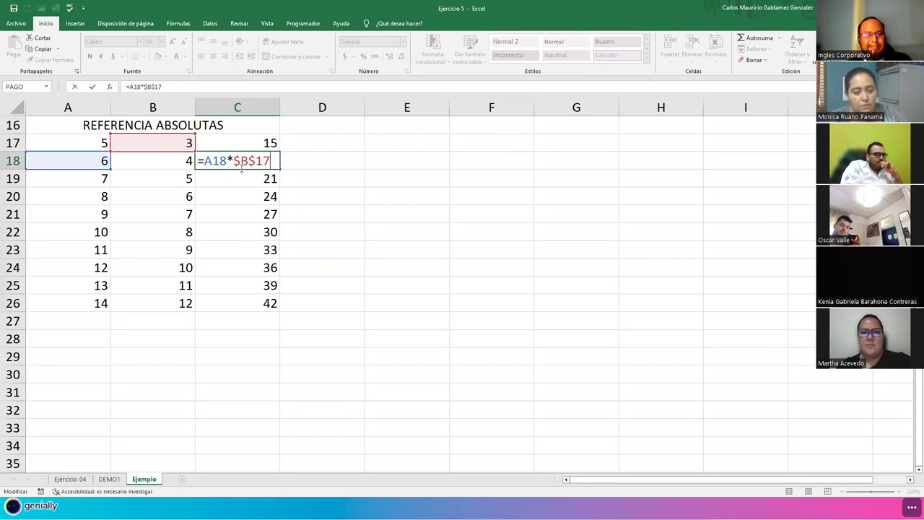
key("Return")
double_click(240, 171)
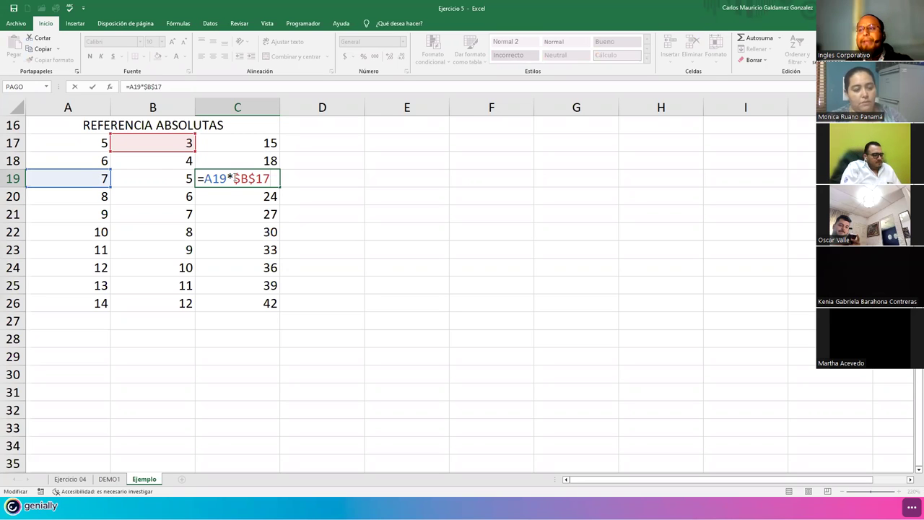
left_click_drag(233, 178, 271, 179)
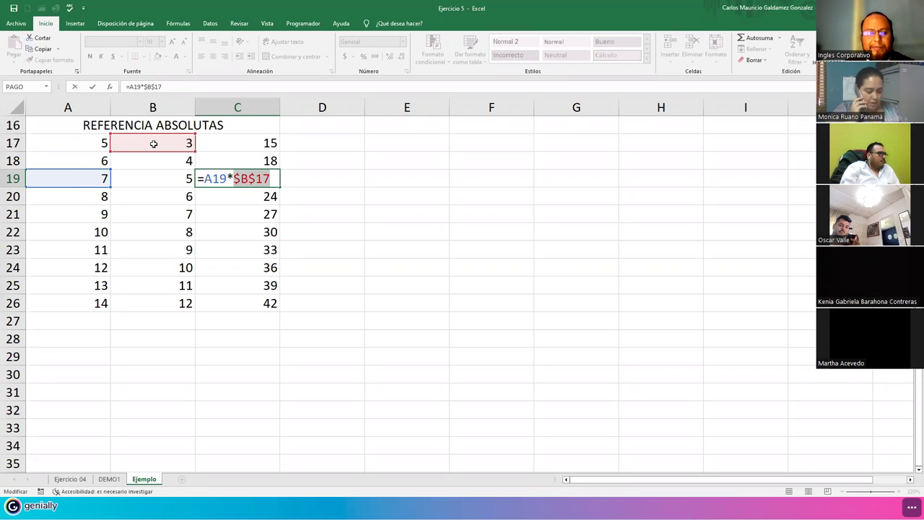
key("ctrl+Return")
Clear the values in B18:B26, keeping only the multiplier in B17.
key("Up")
key("Up")
left_click_drag(153, 157, 144, 316)
key("Delete")
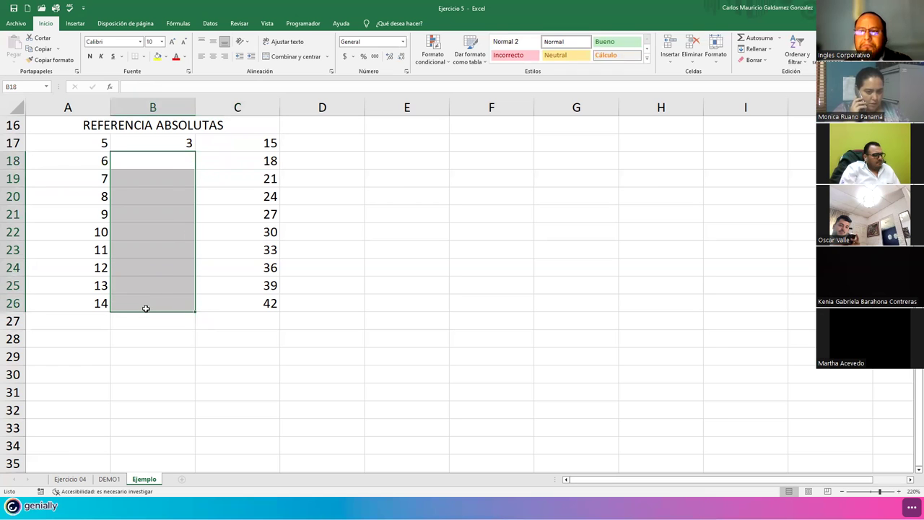
left_click(146, 308)
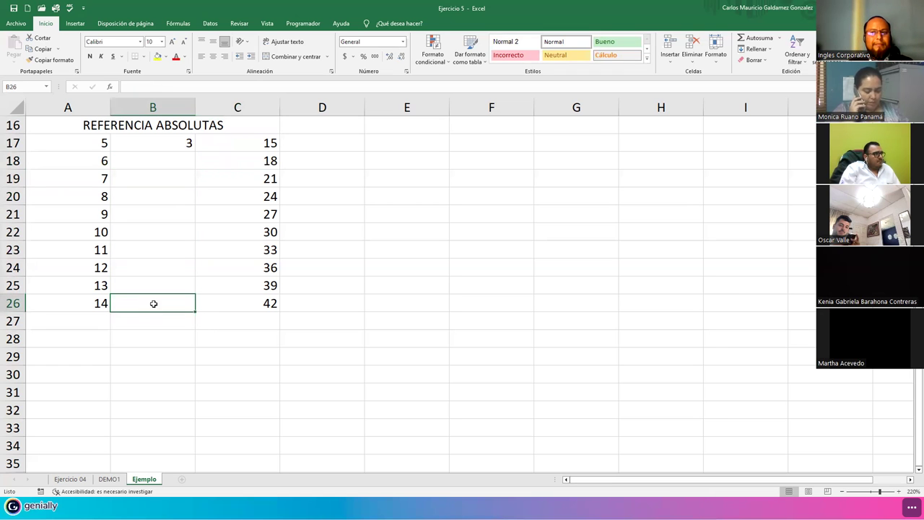
Go through the column C formulas from row 17 down to row 26, checking which cells each one references.
left_click(236, 140)
left_click(269, 156)
key("Down")
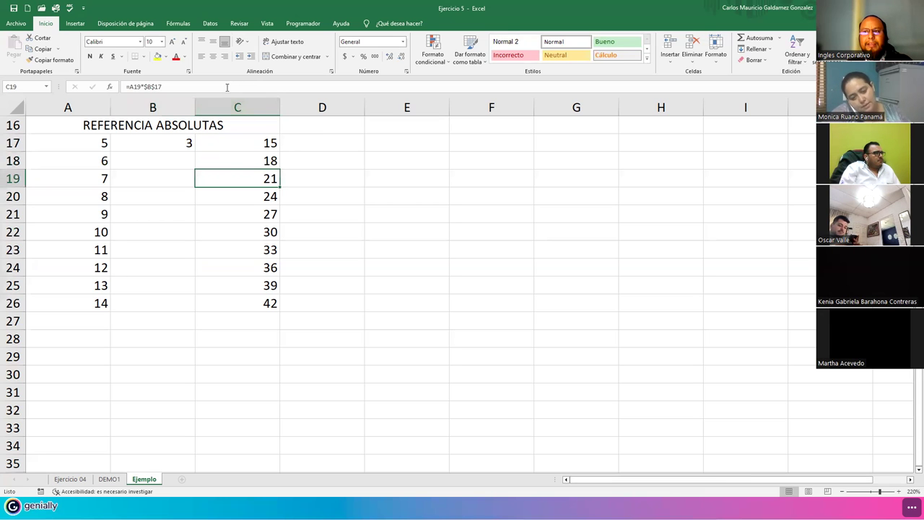
key("F2")
key("Return")
key("F2")
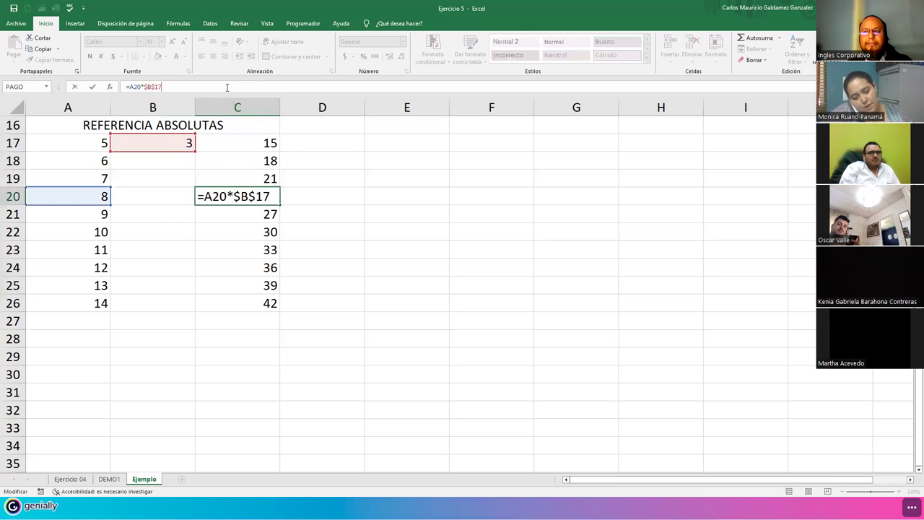
key("Return")
key("F2")
key("Return")
key("F2")
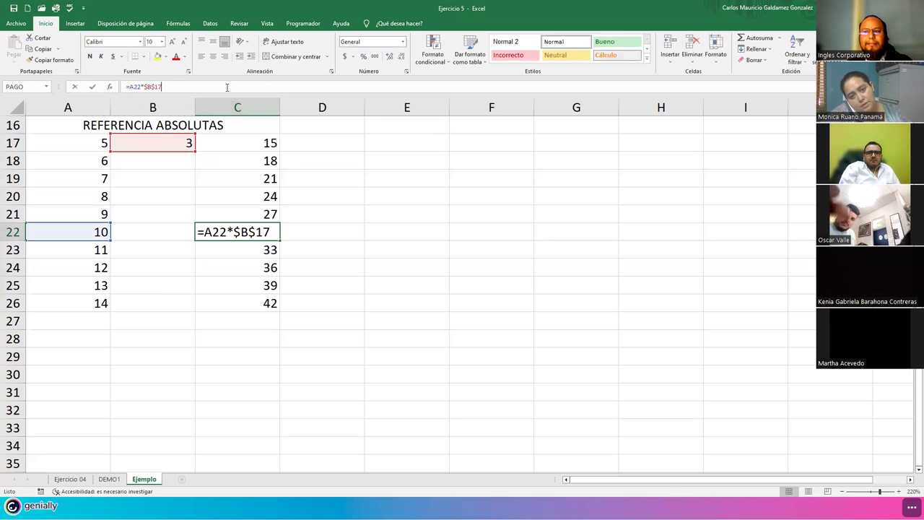
key("Return")
key("F2")
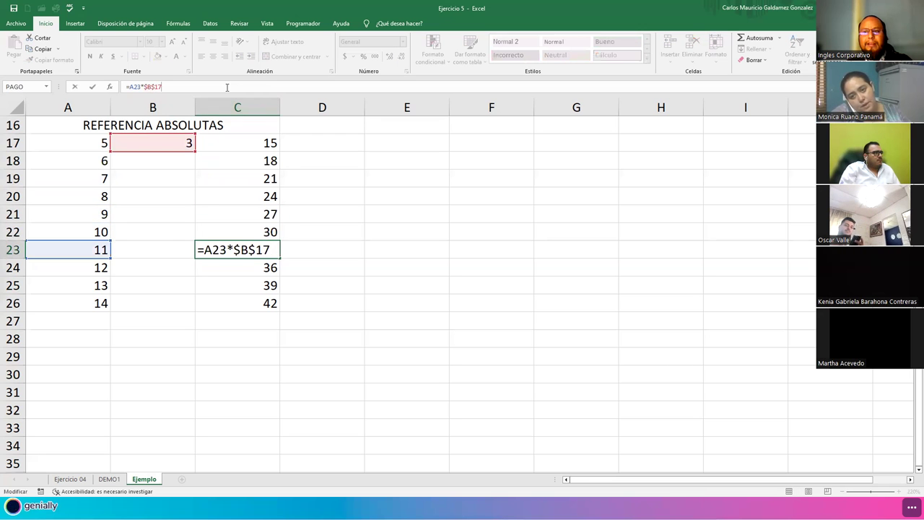
key("Return")
key("F2")
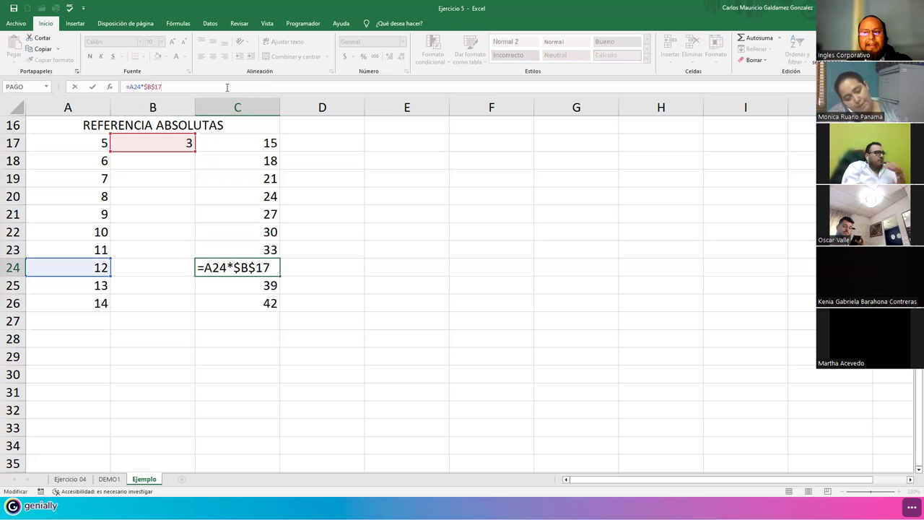
key("Return")
key("F2")
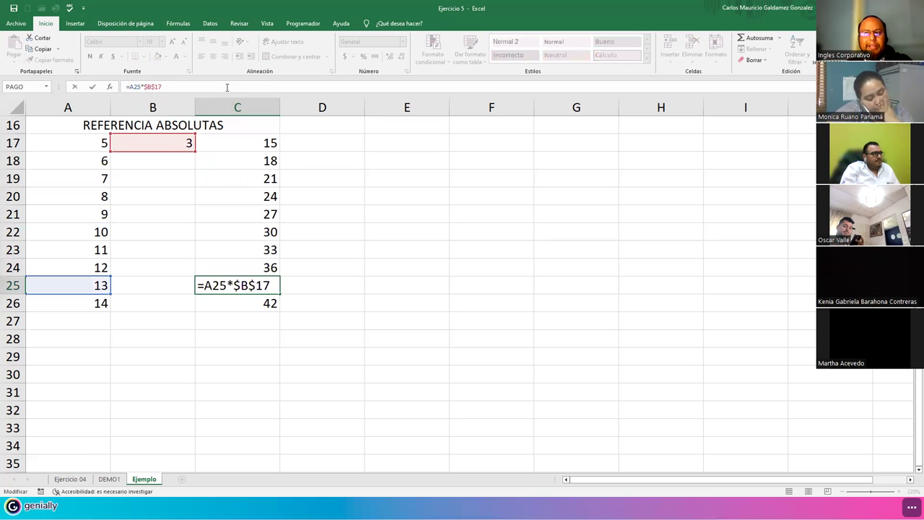
key("Return")
key("F2")
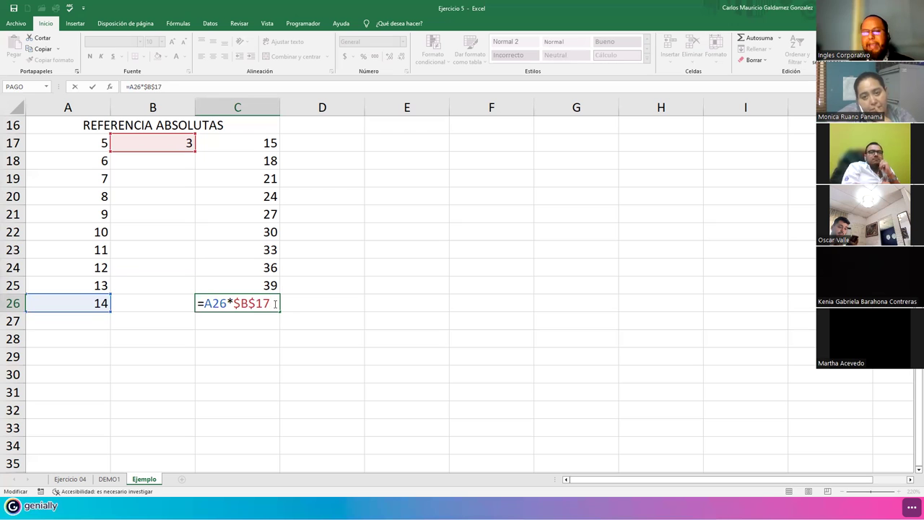
key("Return")
key("Return")
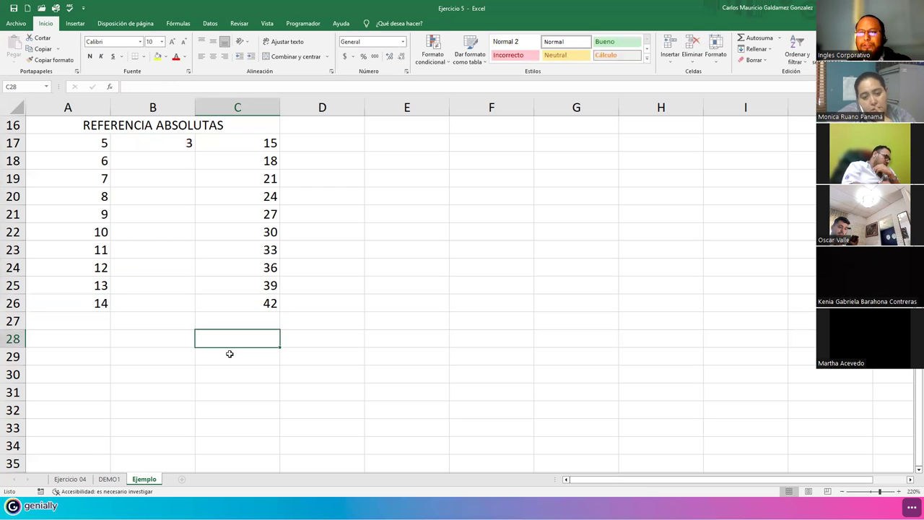
Merge and centre A32:C32 and enter the title "MIXTA: ABSOLUTAS con FIJACION EN FILA".
scroll(186, 327, "down", 5)
left_click_drag(85, 143, 217, 143)
left_click(295, 57)
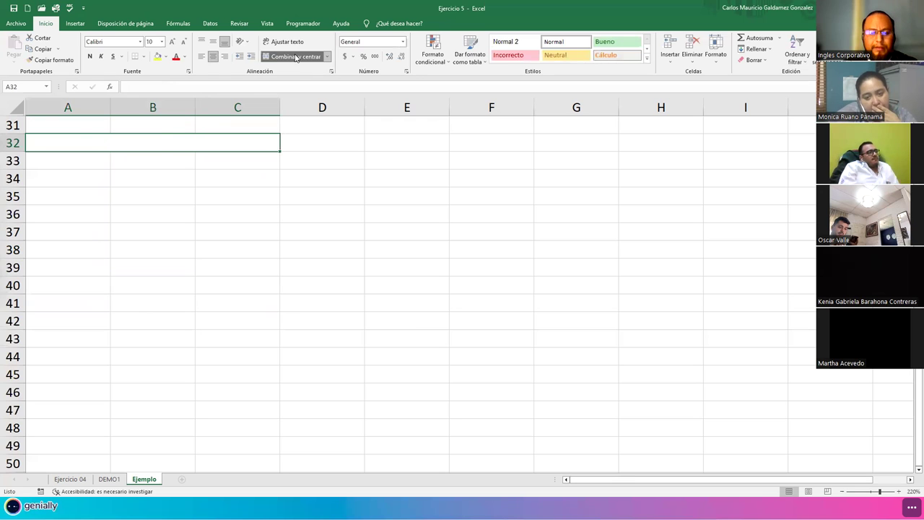
type("MIXTA: ABSO")
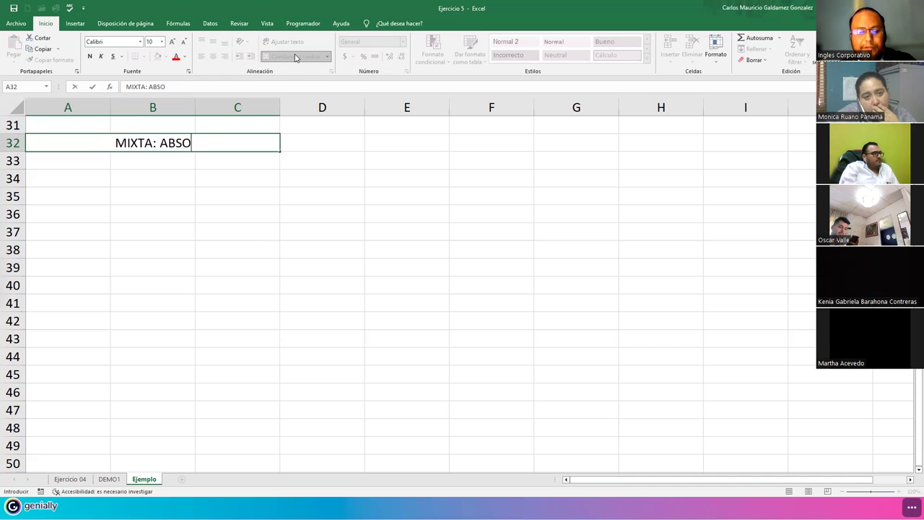
type("LUTAS co")
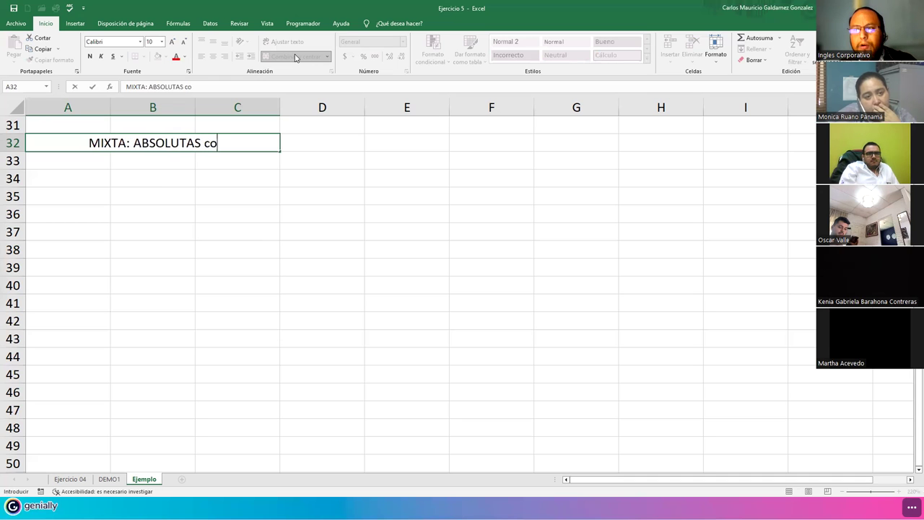
type("n FIJACION")
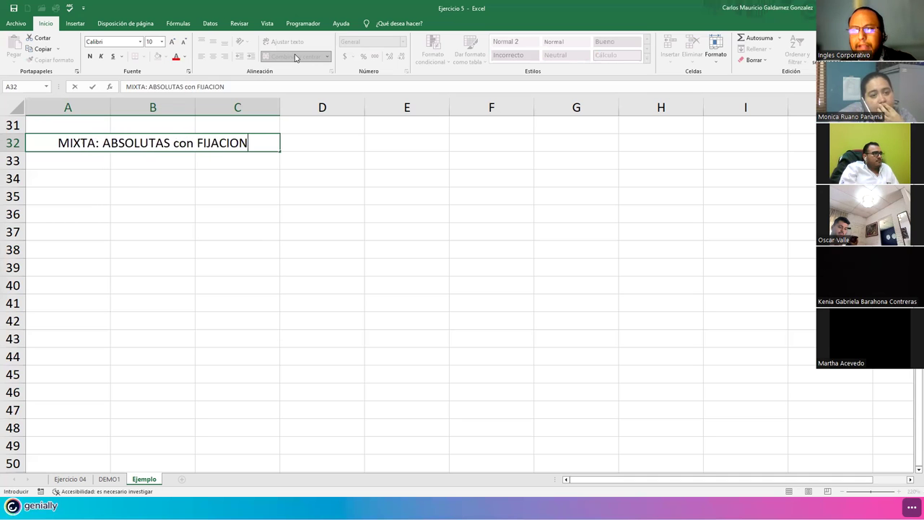
type(" EN FILA")
key("Return")
Copy the merged title from row 32 to A43.
key("Up")
key("ctrl+c")
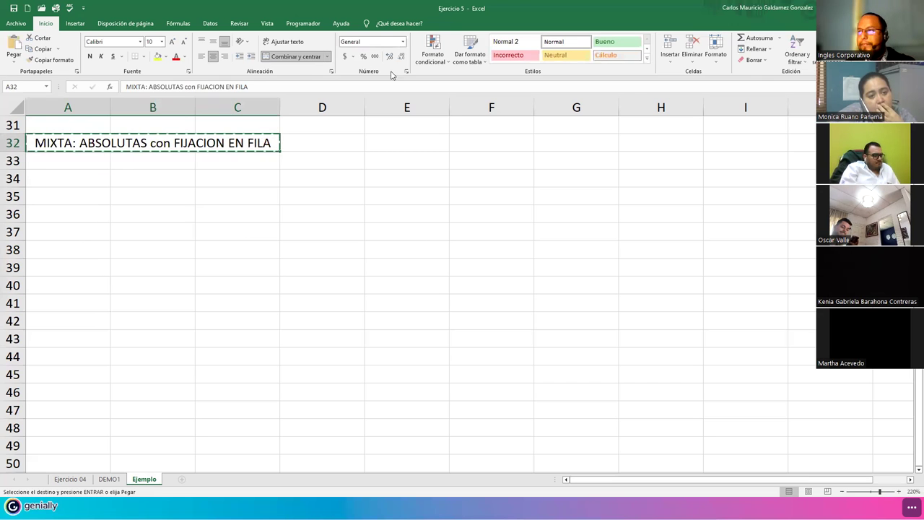
left_click(56, 336)
key("ctrl+v")
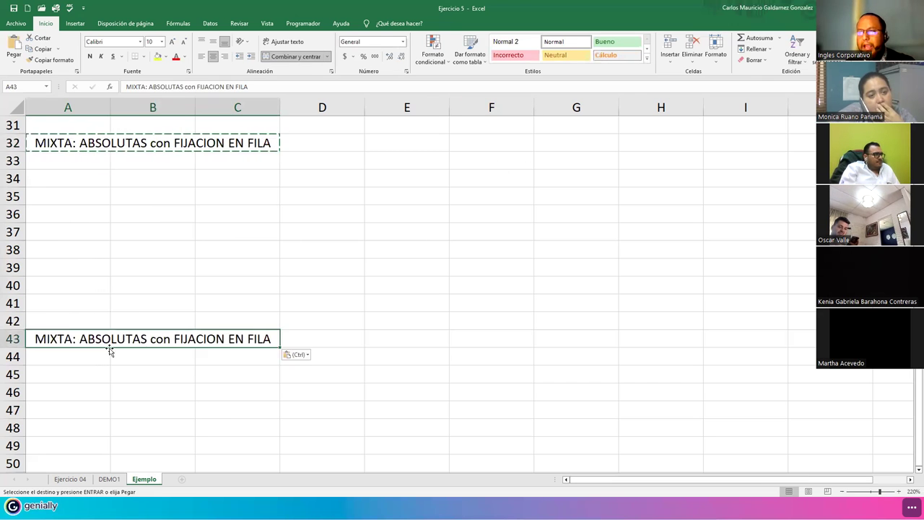
Change the last word of the row 32 title so it reads "MIXTA: ABSOLUTAS con FIJACION EN COLUMNA".
left_click(236, 87)
left_click(254, 141)
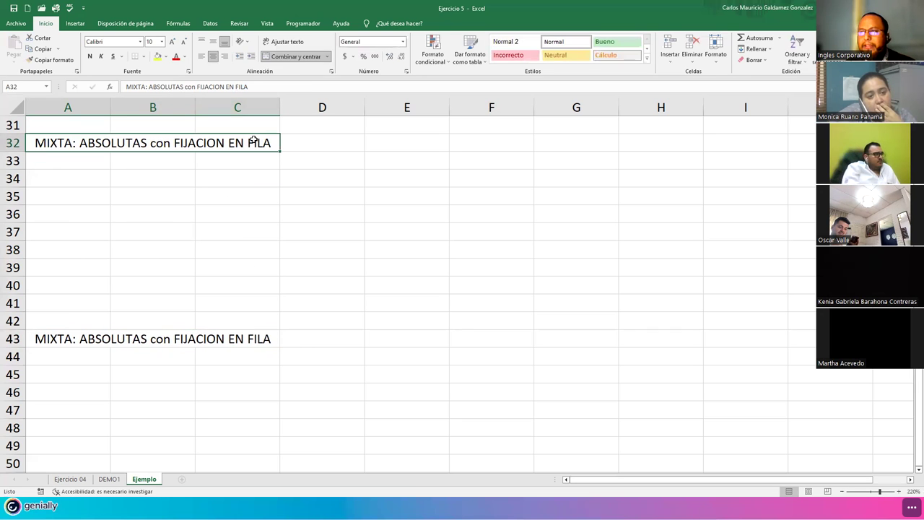
double_click(254, 141)
type("COLUMN")
key("Return")
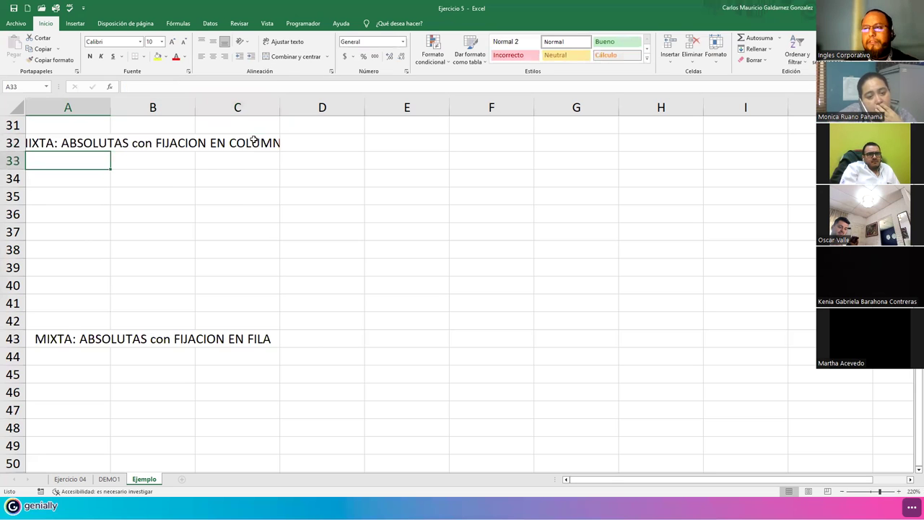
Widen the row 32 title by merging and centring it across A32:D32.
left_click(72, 142)
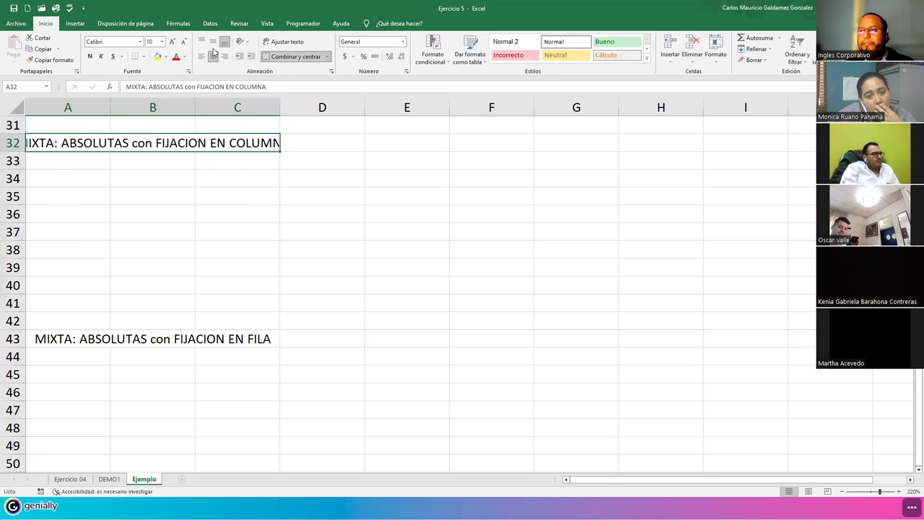
left_click(204, 57)
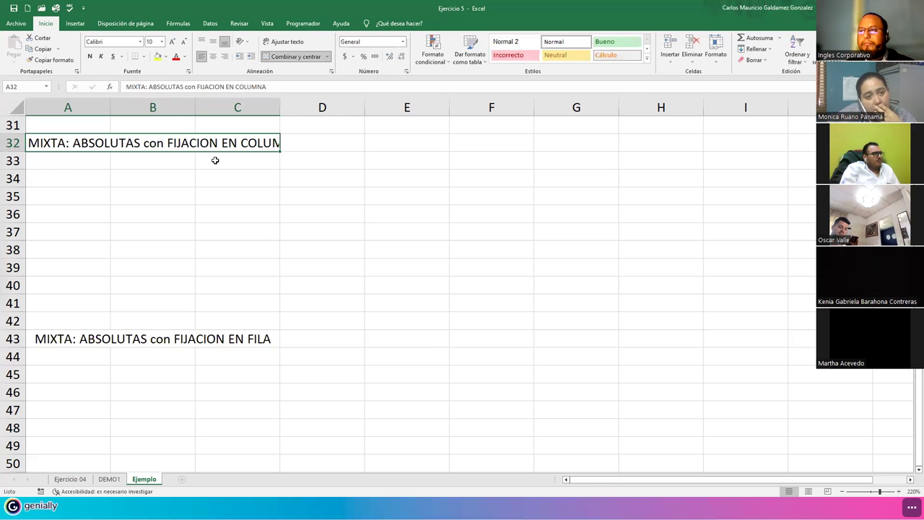
left_click(298, 143, "shift")
left_click(295, 56)
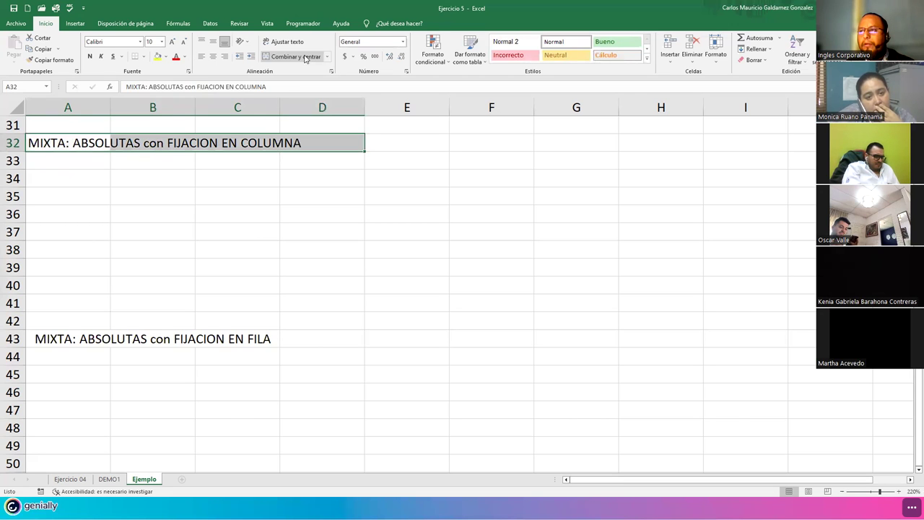
left_click(294, 57)
Merge and centre the row 43 title across A43:D43.
left_click_drag(296, 334, 109, 337)
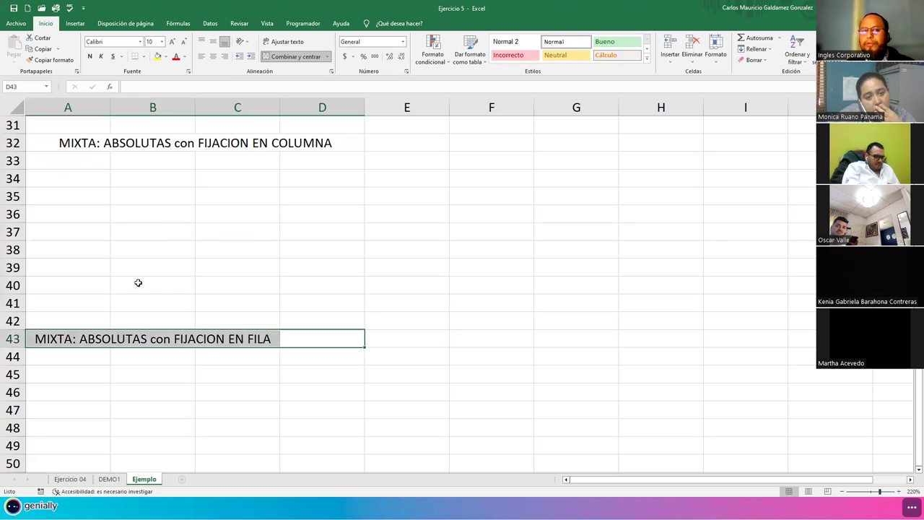
left_click(295, 57)
left_click(294, 57)
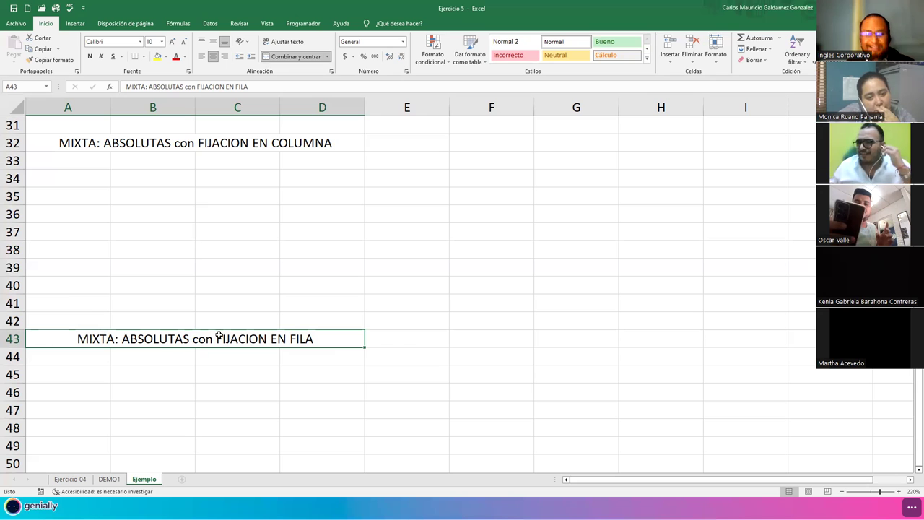
Enter the row labels Venta, Mes and Comision in A34:A36 under the fixed-column title.
left_click(70, 161)
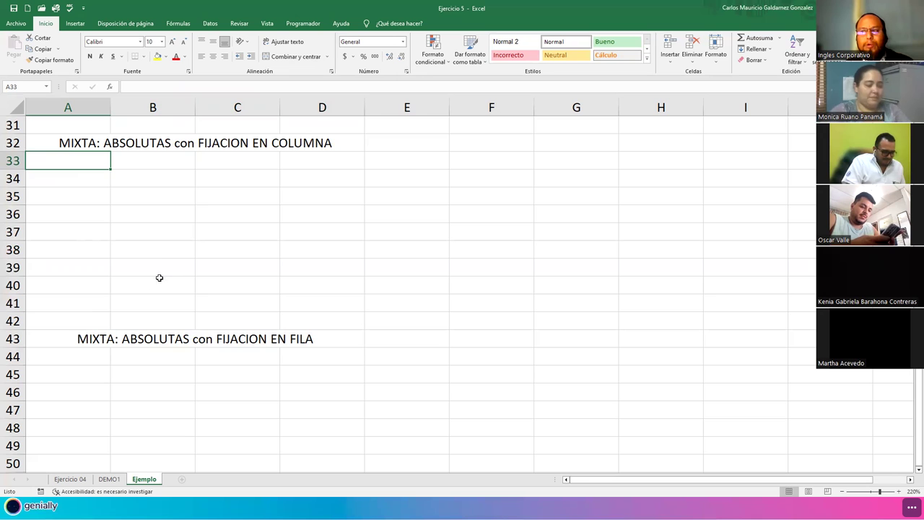
left_click(81, 179)
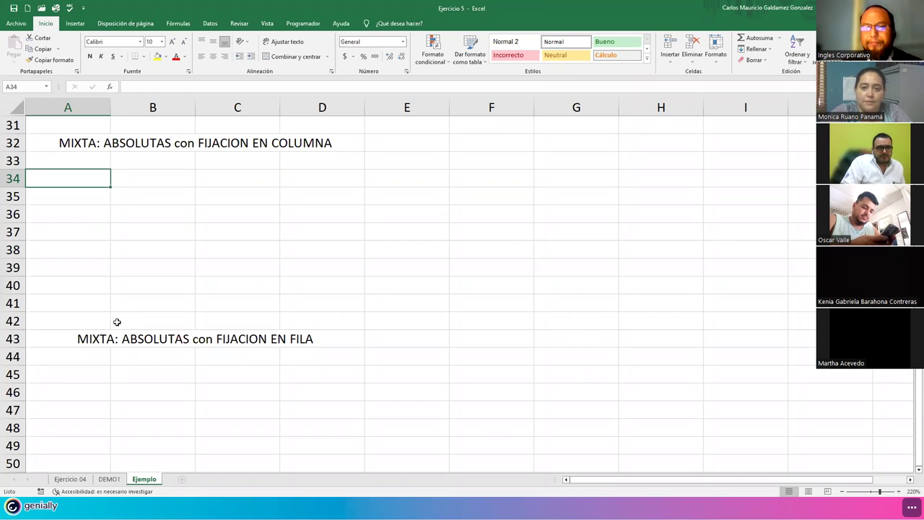
type("Venta")
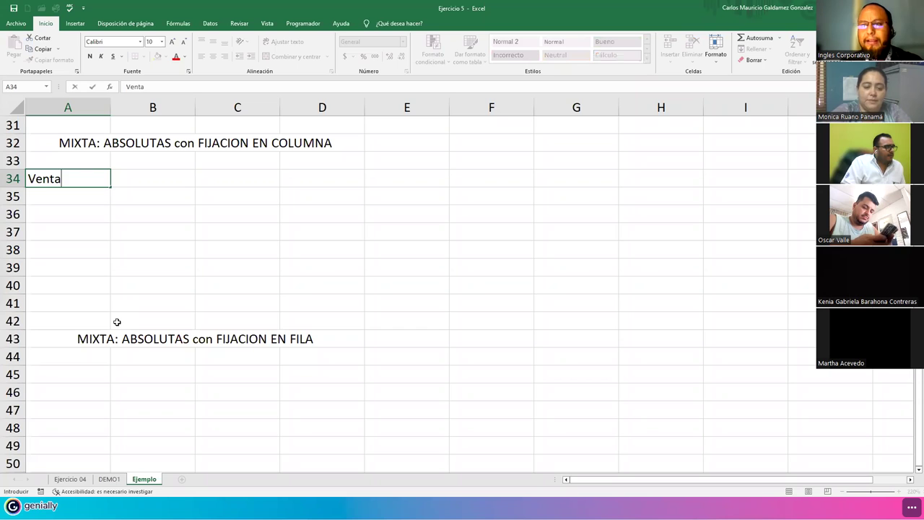
key("Return")
type("Mes")
key("Tab")
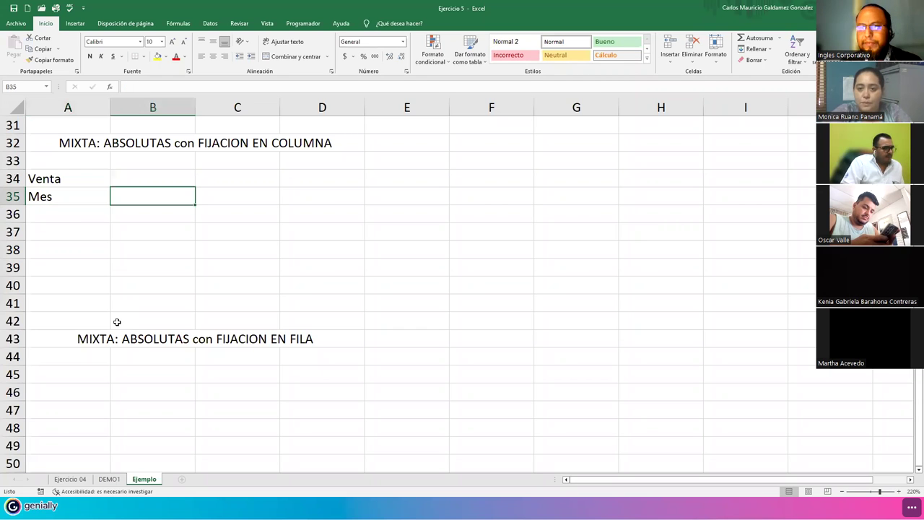
key("Down")
key("Left")
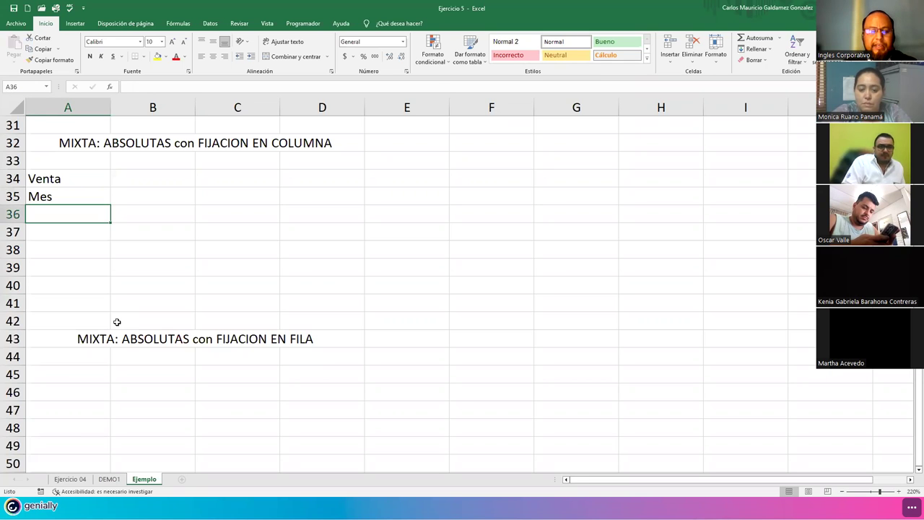
type("Comision")
key("Return")
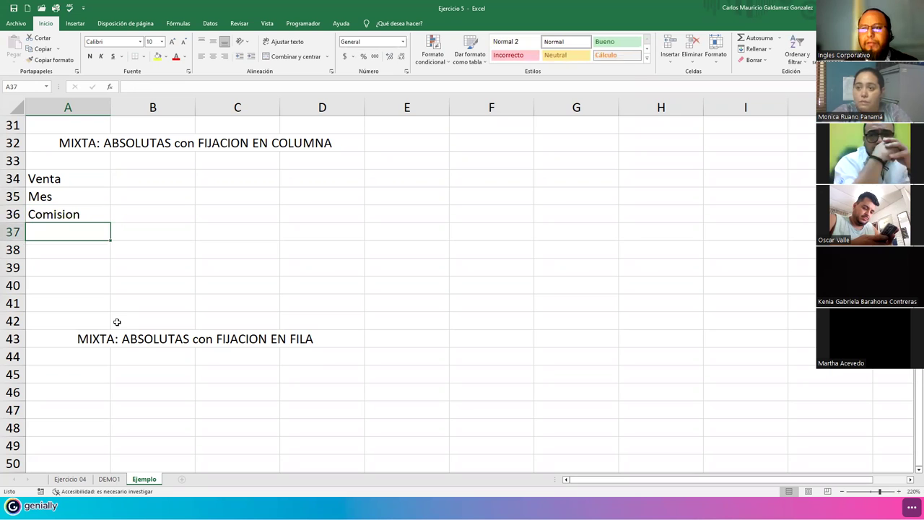
Replace the labels in A34 and A35 with Vendedor and Venta.
left_click(120, 181)
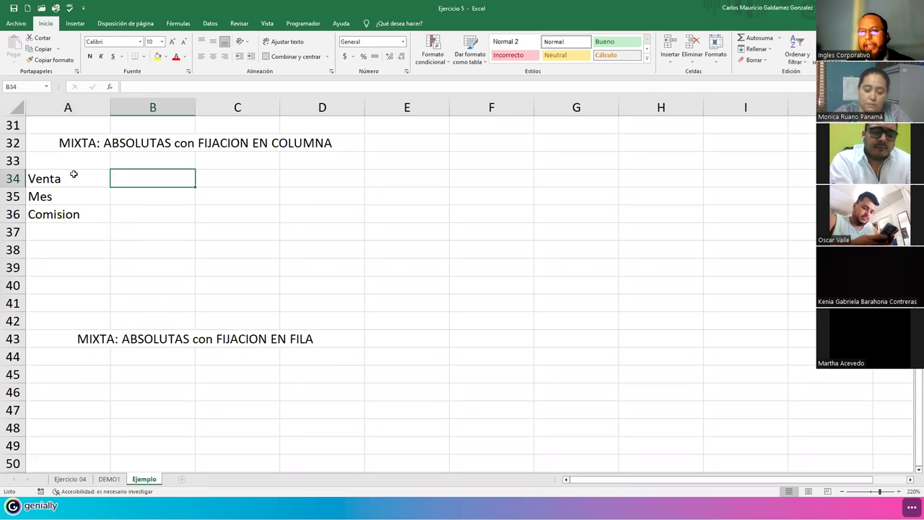
left_click(55, 198)
left_click(72, 181)
type("Vendedor")
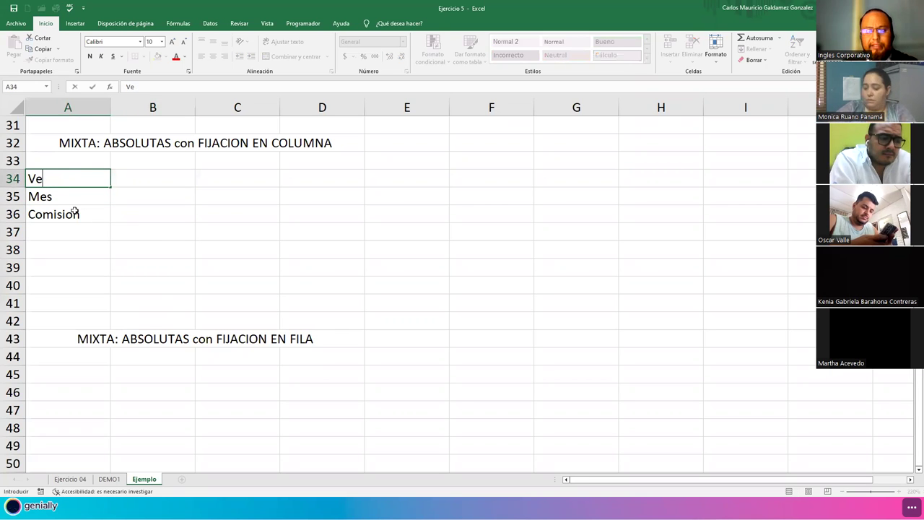
key("Return")
type("Venta")
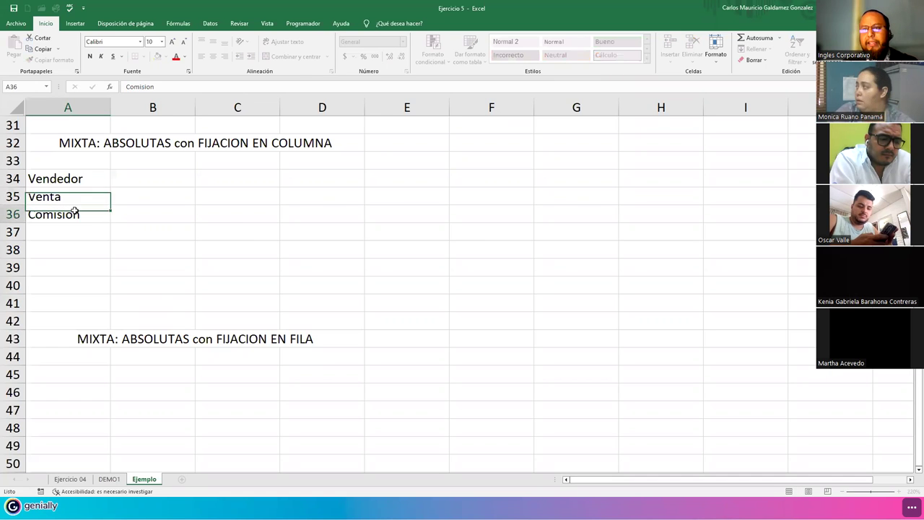
key("Return")
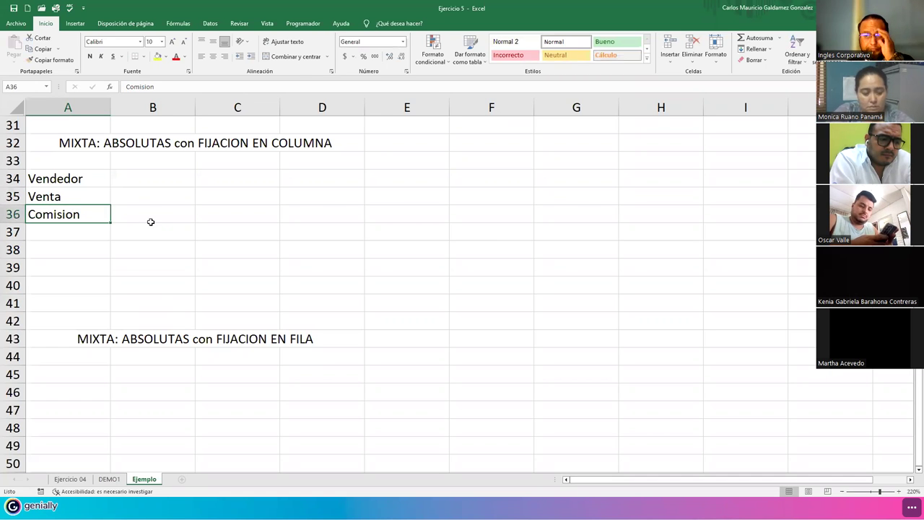
Enter the first names of three sellers across B34:D34 in the Vendedor row.
left_click(130, 180)
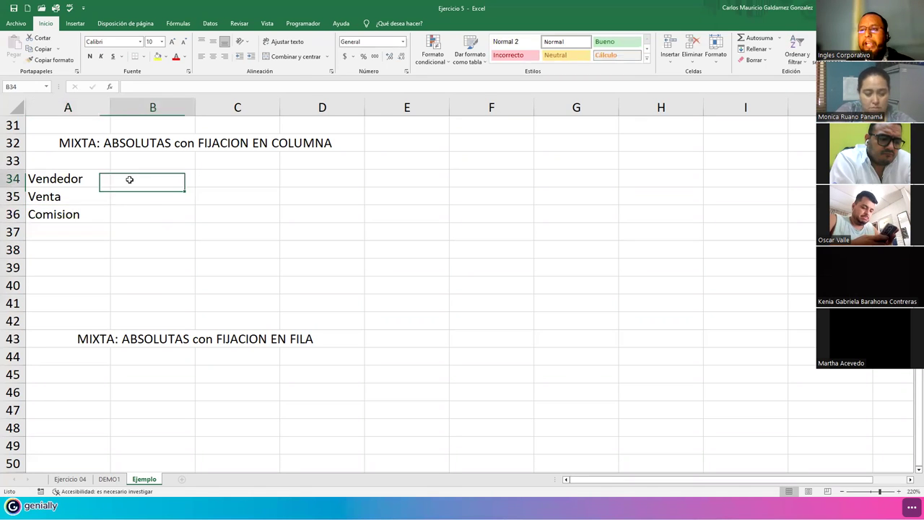
left_click(48, 233)
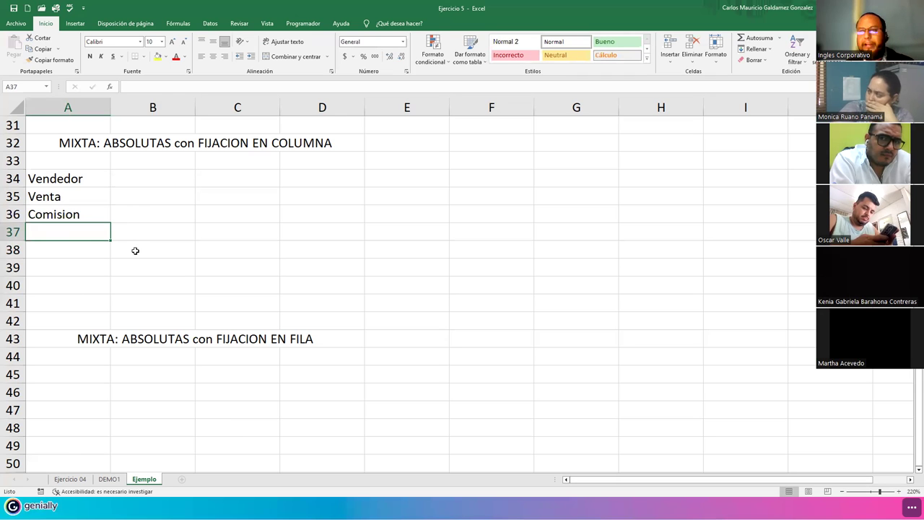
left_click(137, 178)
type("Juan")
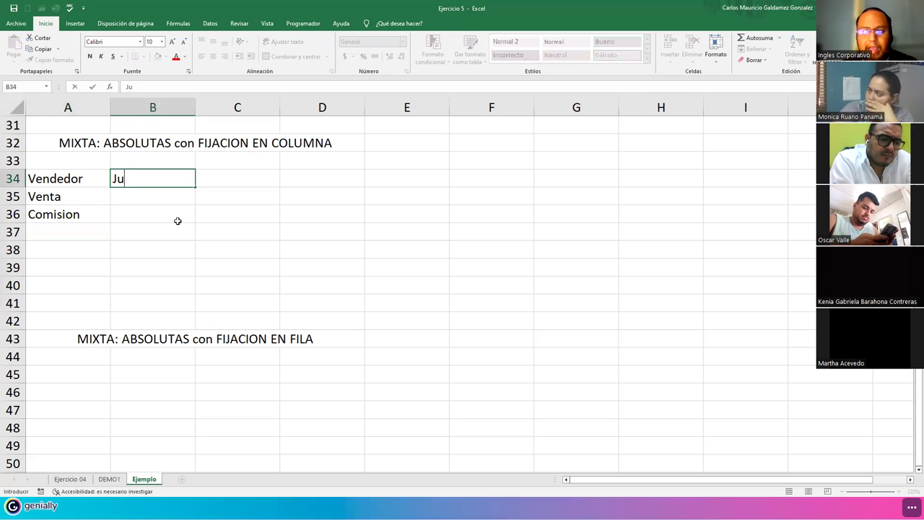
key("Tab")
type("Maria")
key("Tab")
type("Pa")
key("BackSpace")
type("edro")
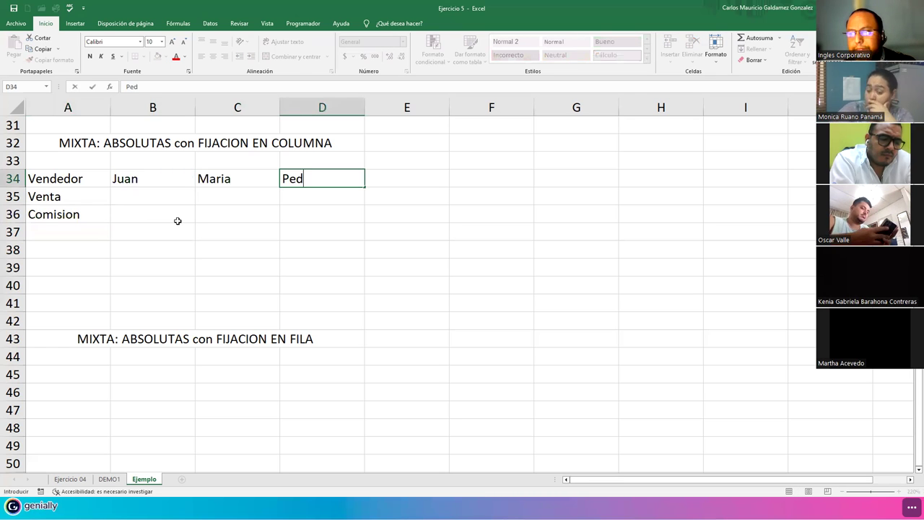
Continue the Vendedor row with three more sellers' first names in E34:G34.
key("Tab")
type("Panl")
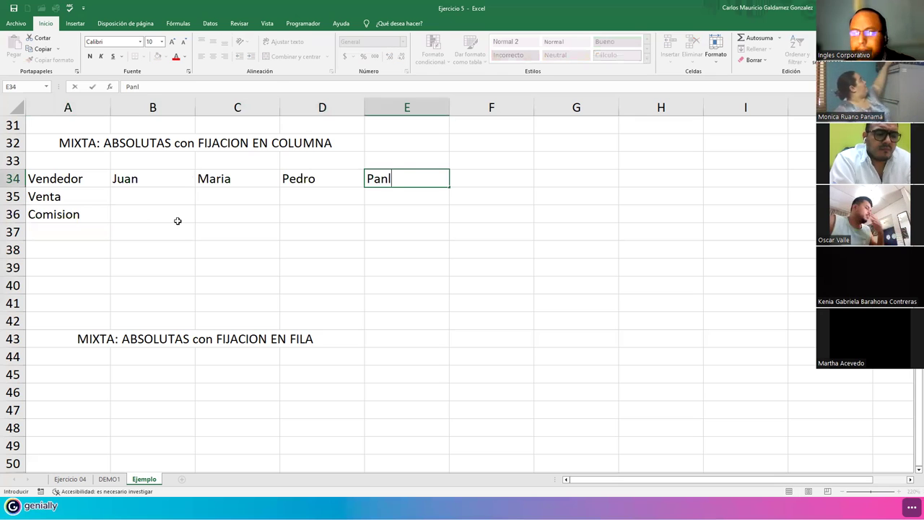
key("BackSpace")
type("blo")
key("Tab")
type("Hugo")
key("Tab")
type("Luis")
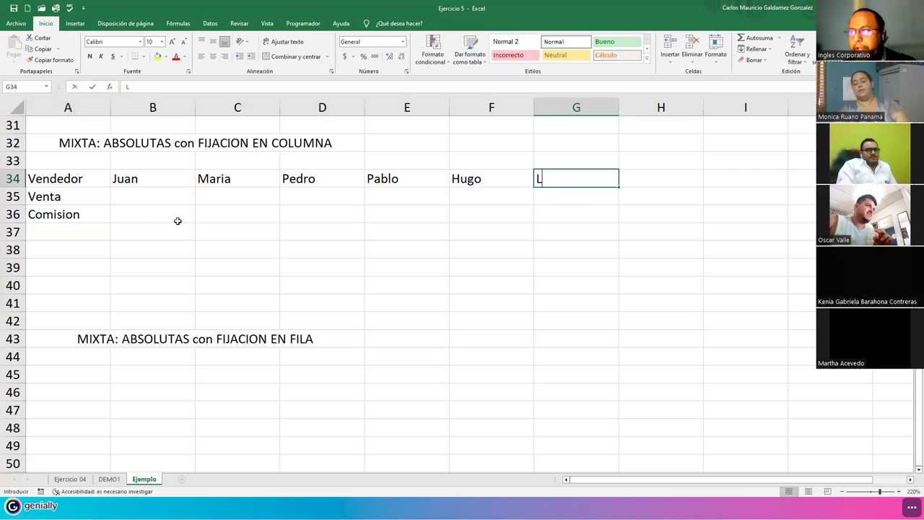
key("Return")
Add a seventh seller's first name in H34 to complete the Vendedor row.
key("Up")
key("ctrl+Right")
key("ctrl+Right")
key("Left")
key("Left")
key("ctrl+Left")
key("Right")
type("Paco")
key("Return")
key("Left")
key("ctrl+Left")
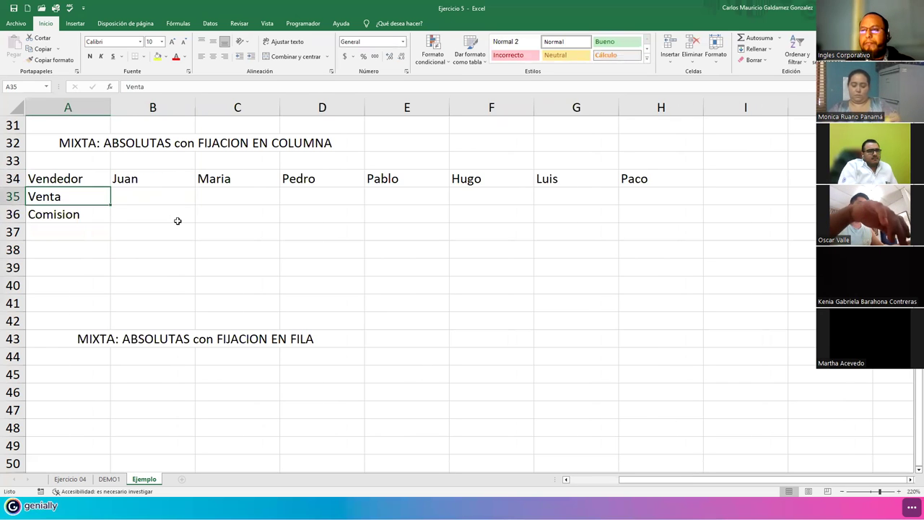
Enter the sales 3800, 4128, 5000 and 4100 in B35:E35 for the first four sellers.
left_click(164, 197)
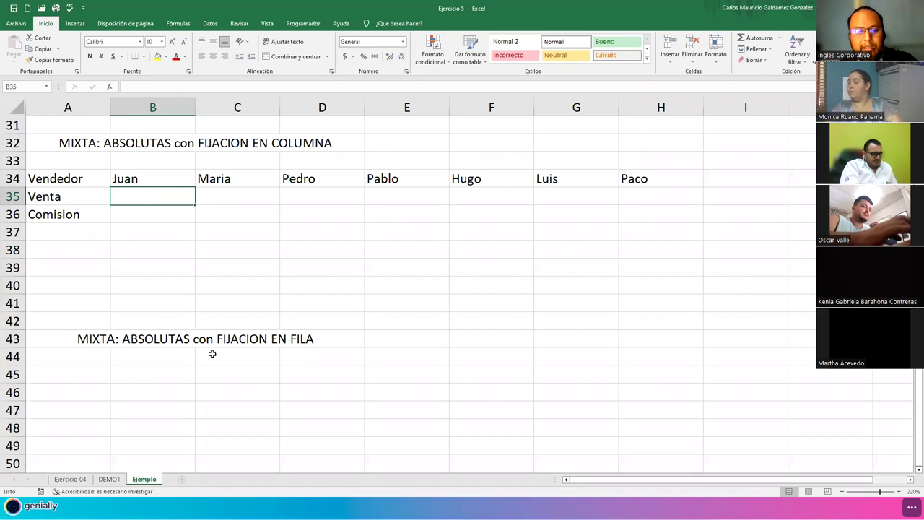
type("3800")
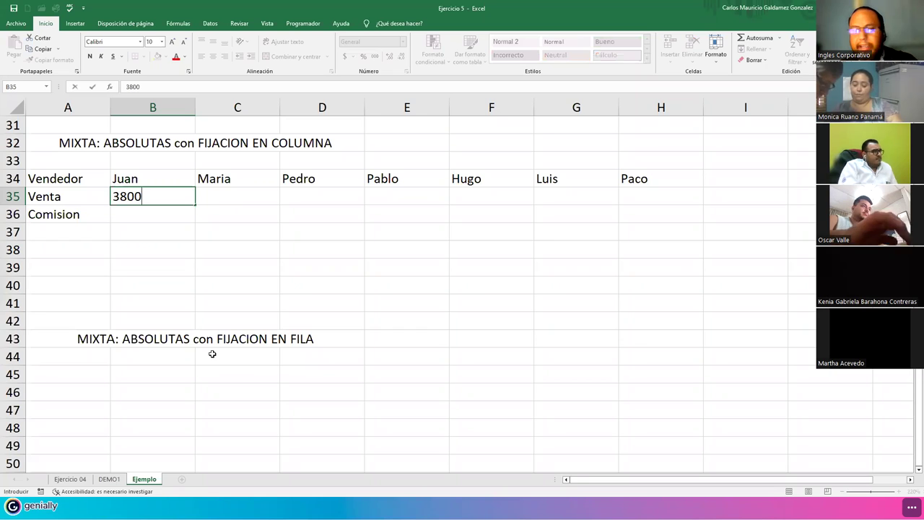
key("Tab")
type("4128")
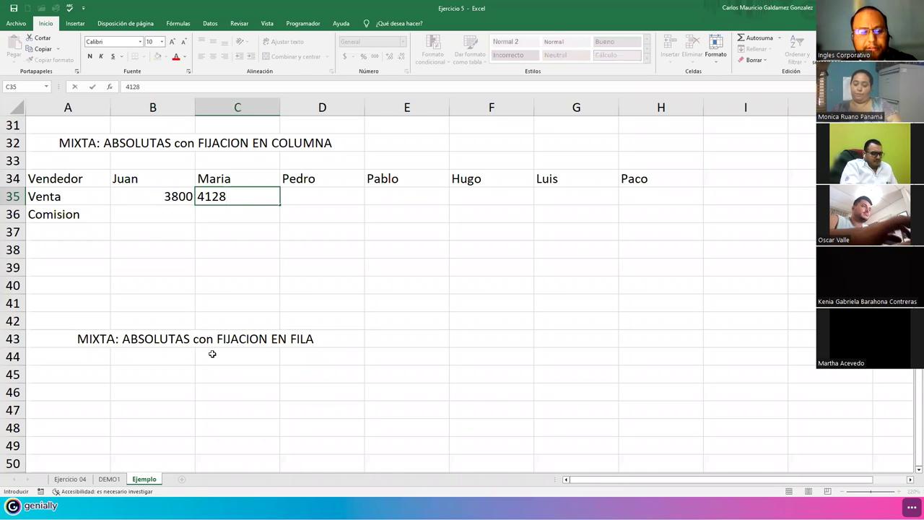
key("Tab")
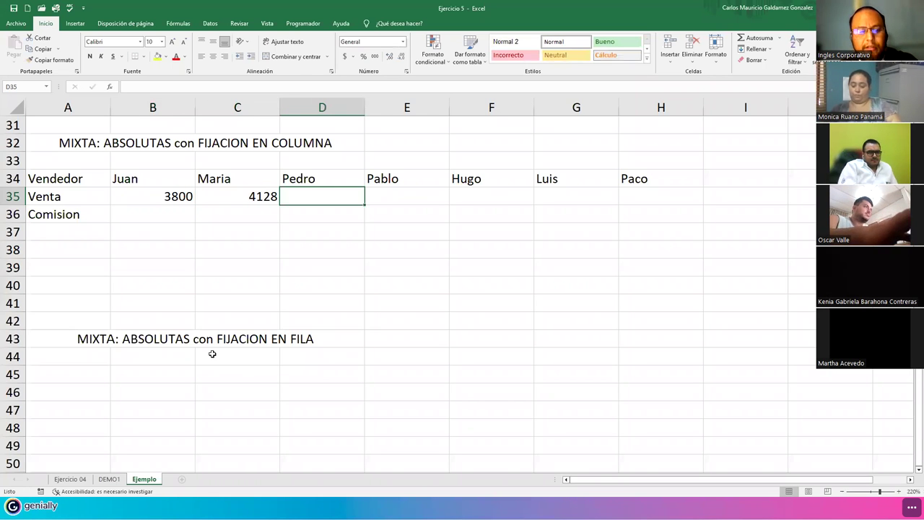
type("5000")
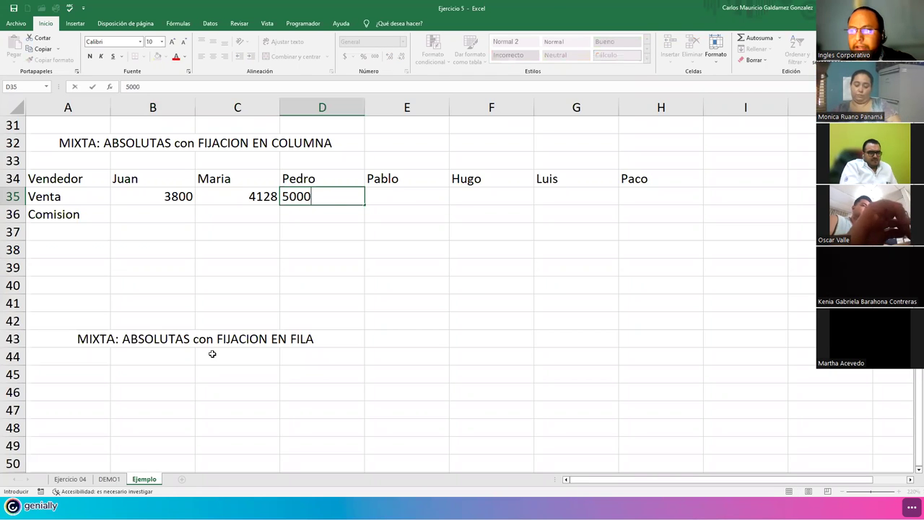
key("Tab")
type("4100")
key("Tab")
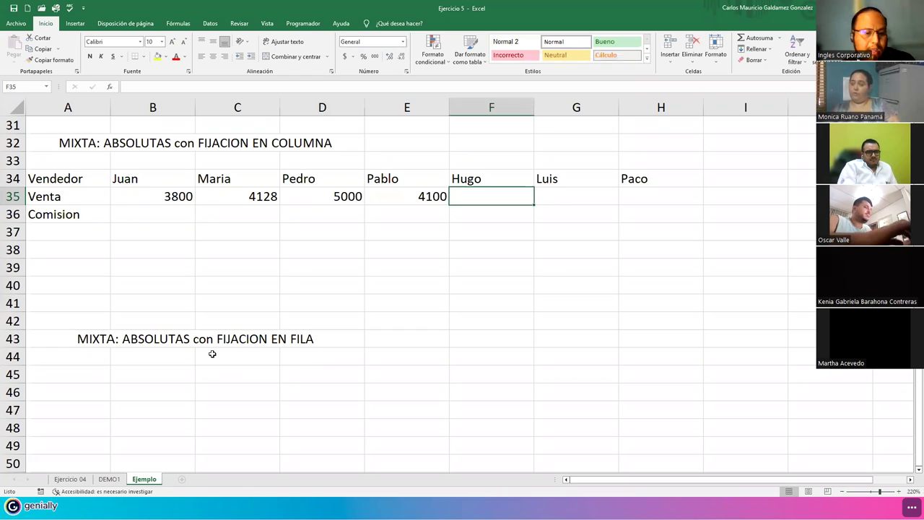
Enter the sales 4321.95, 4128.90 and 3998.15 in F35:H35 for the last three sellers.
type("43")
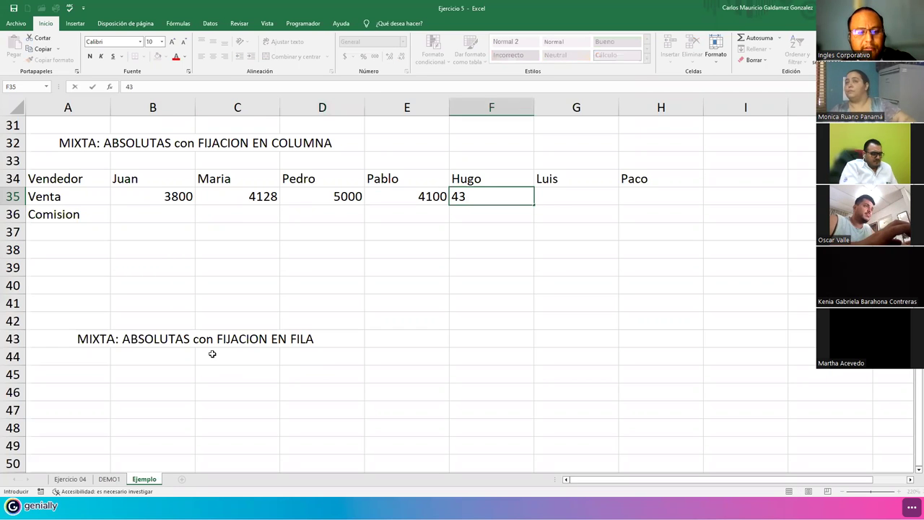
type("21.95")
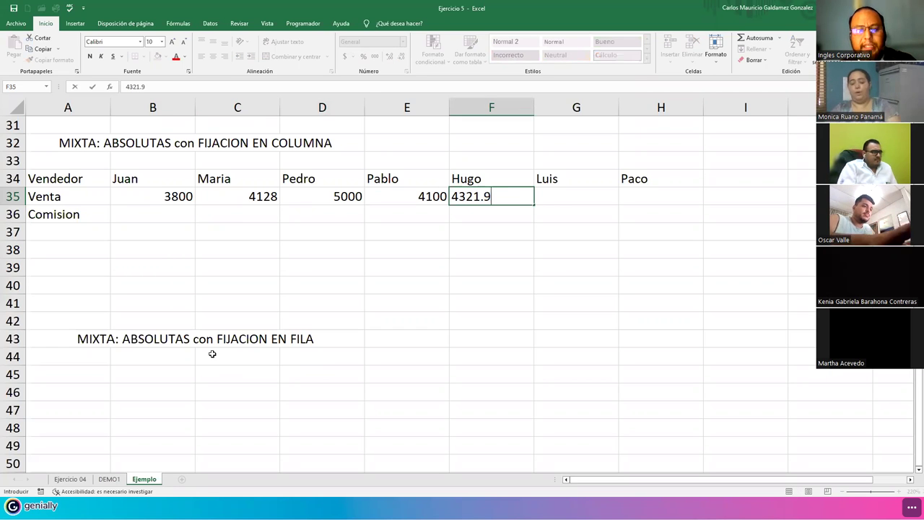
key("Tab")
type("4")
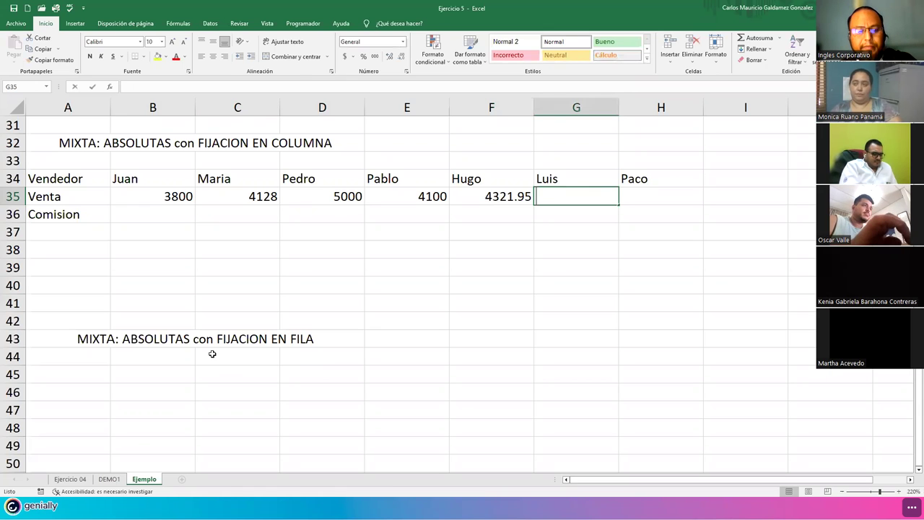
type("128.90")
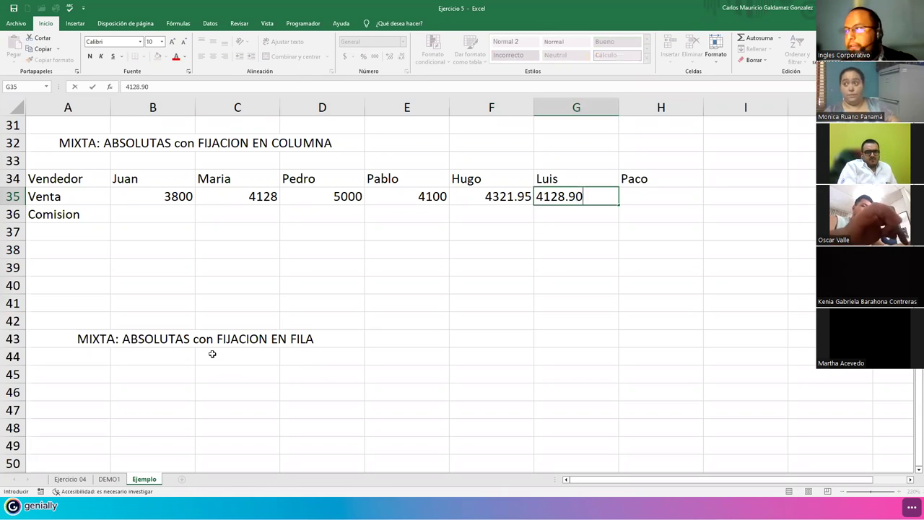
key("Tab")
type("3")
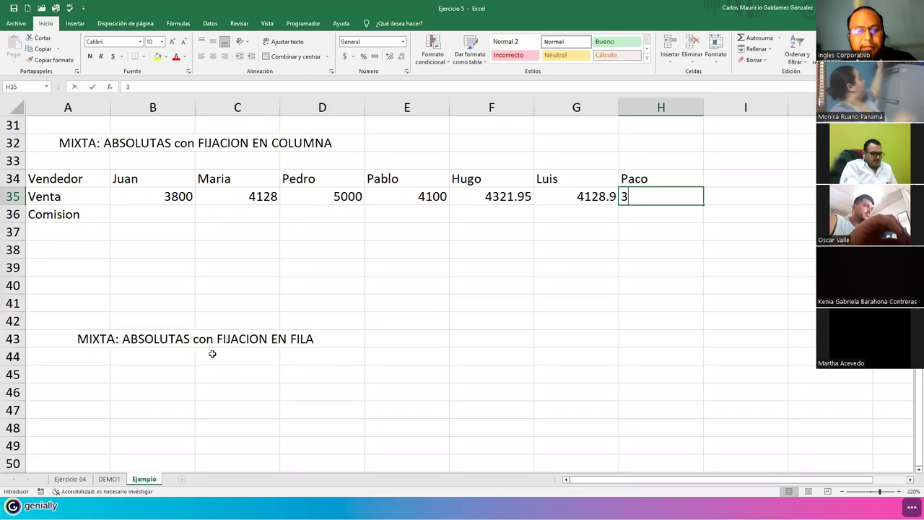
type("99")
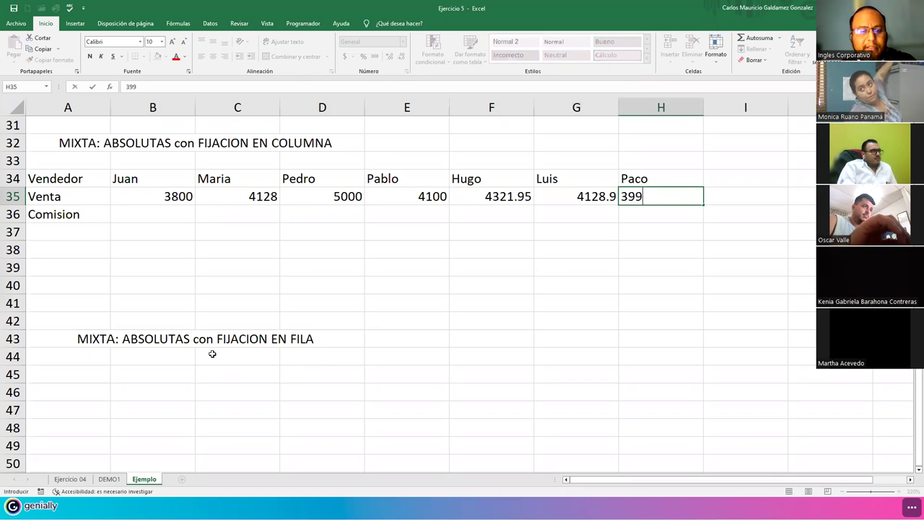
type("8.15")
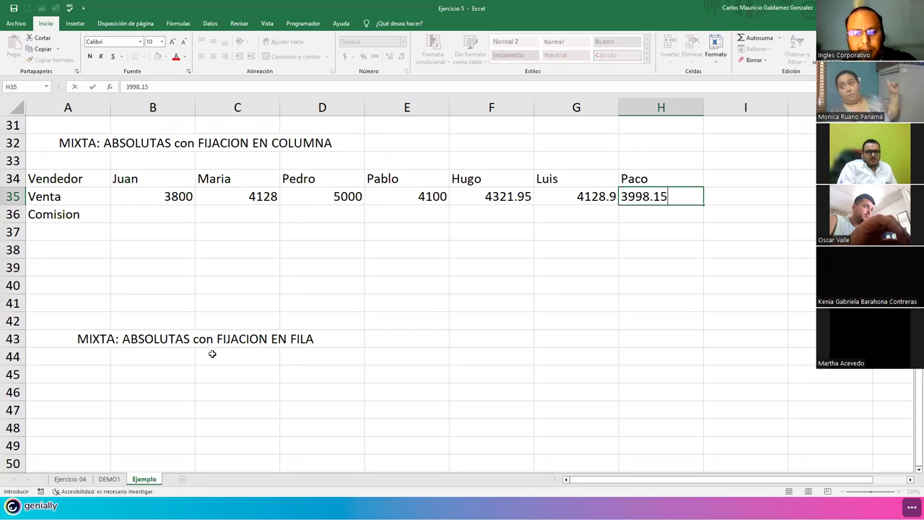
key("Return")
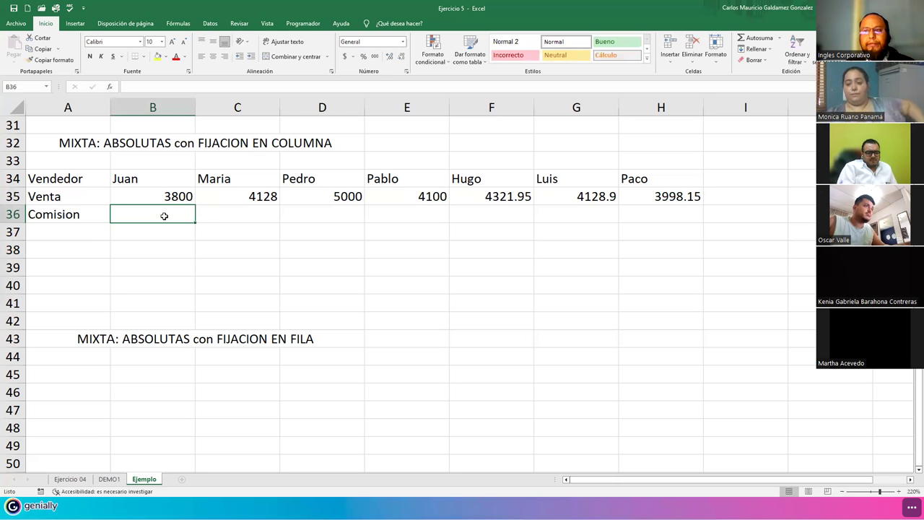
left_click(145, 199)
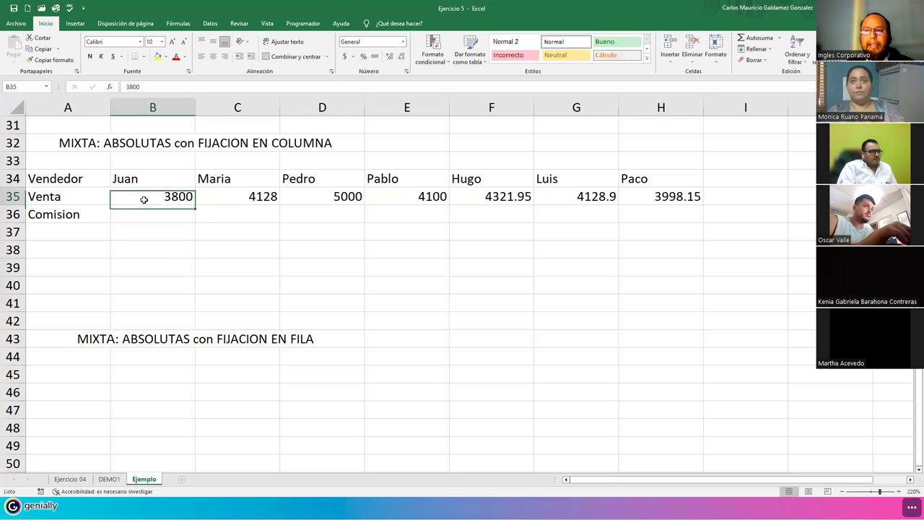
left_click(152, 215)
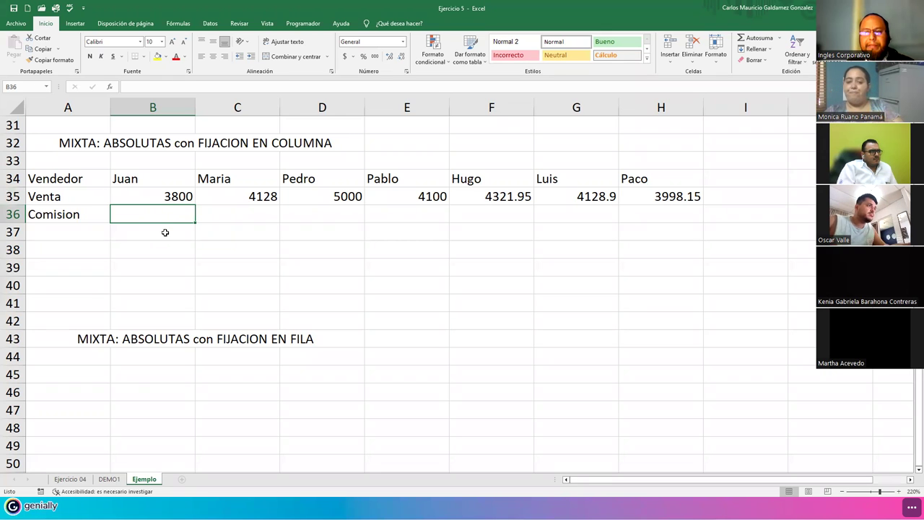
type("=")
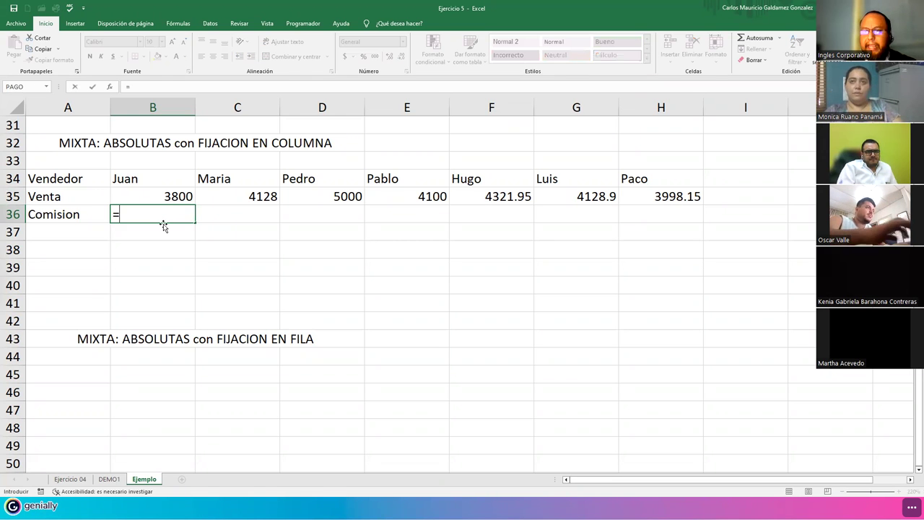
key("Escape")
Enter the commission rate 10% in A37, below the Comision label.
key("Down")
key("Left")
key("Up")
key("Down")
type("10%")
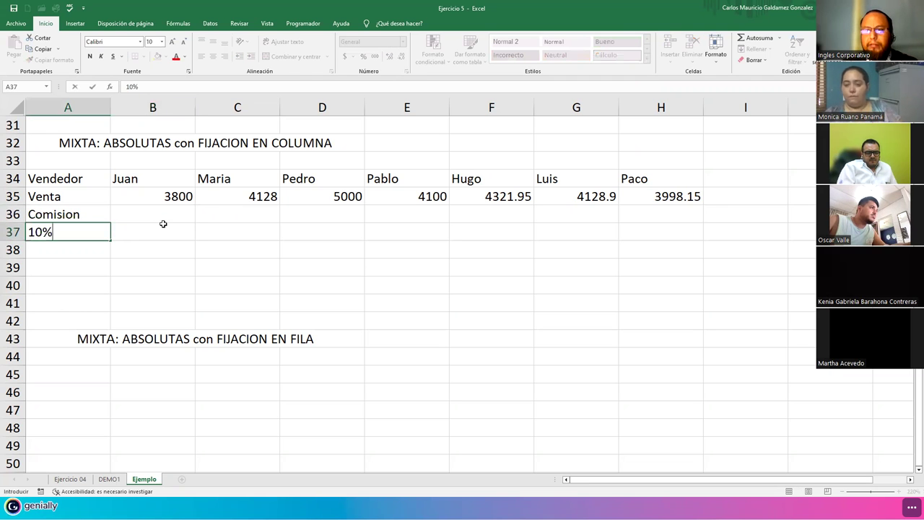
key("Return")
Enter the commission formula =B35*$A$37 in B36, with an absolute reference to the rate cell.
left_click(163, 224)
key("Up")
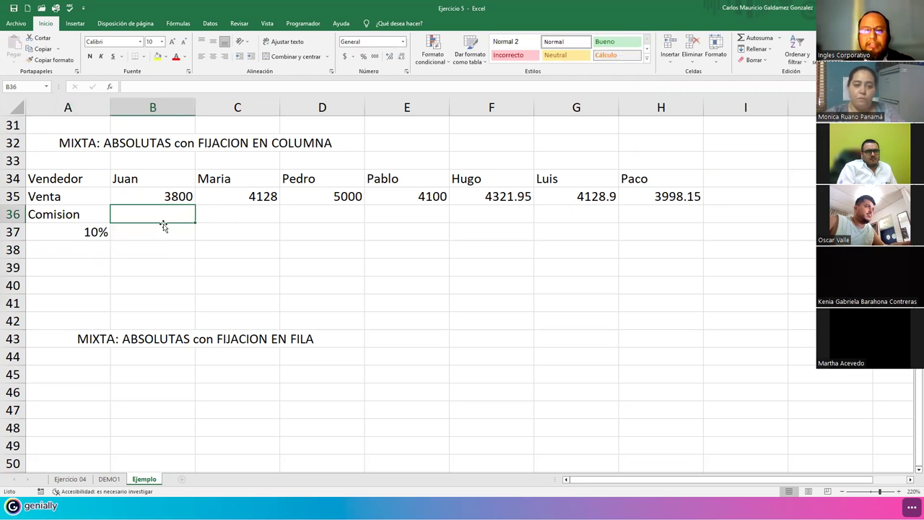
type("=")
left_click(144, 197)
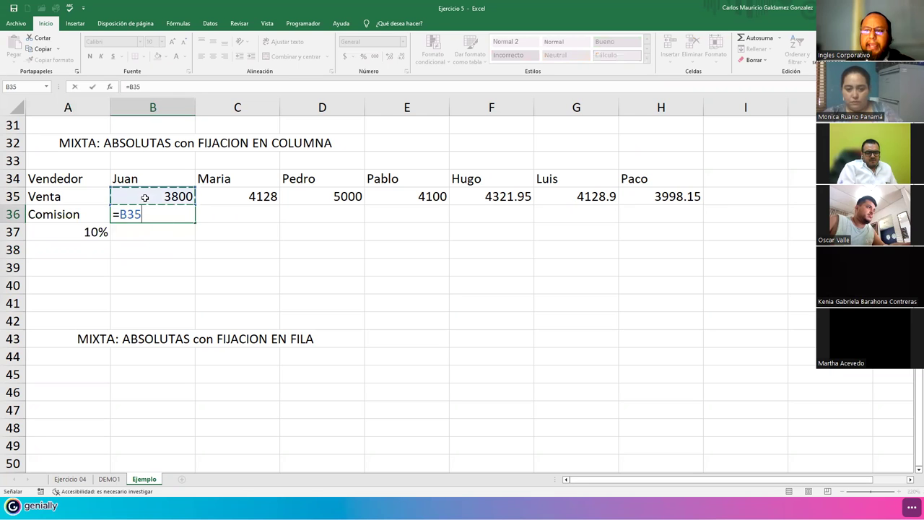
type("*")
left_click(91, 233)
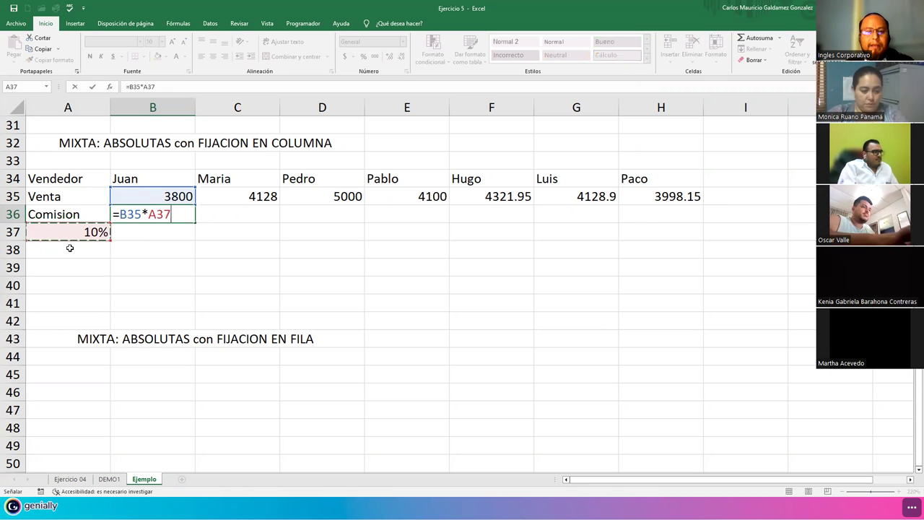
key("F4")
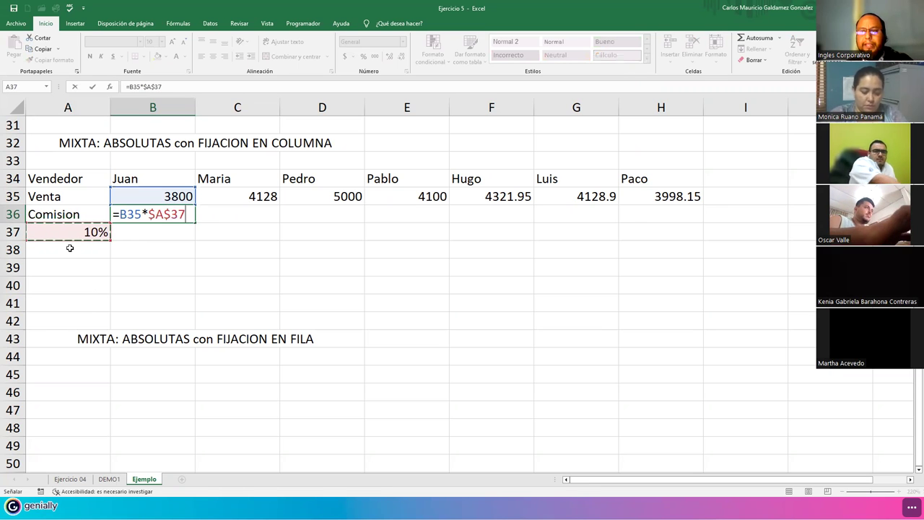
key("Return")
Fill the commission formula from B36 into C36 and check the copied cell's references.
left_click(134, 214)
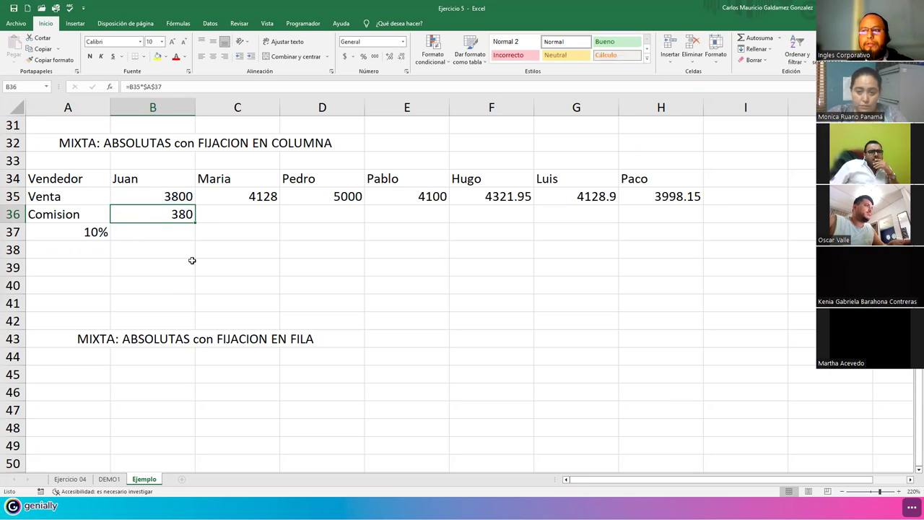
left_click_drag(195, 224, 243, 239)
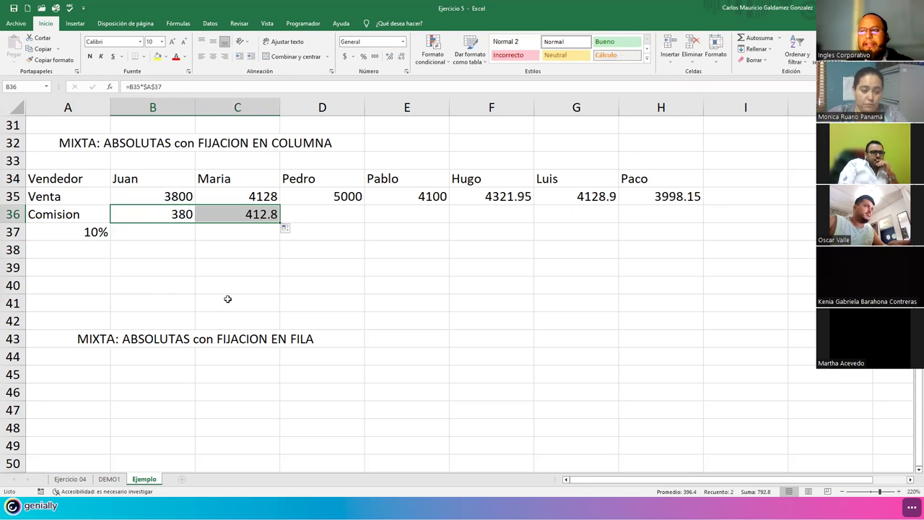
left_click(225, 213)
double_click(226, 214)
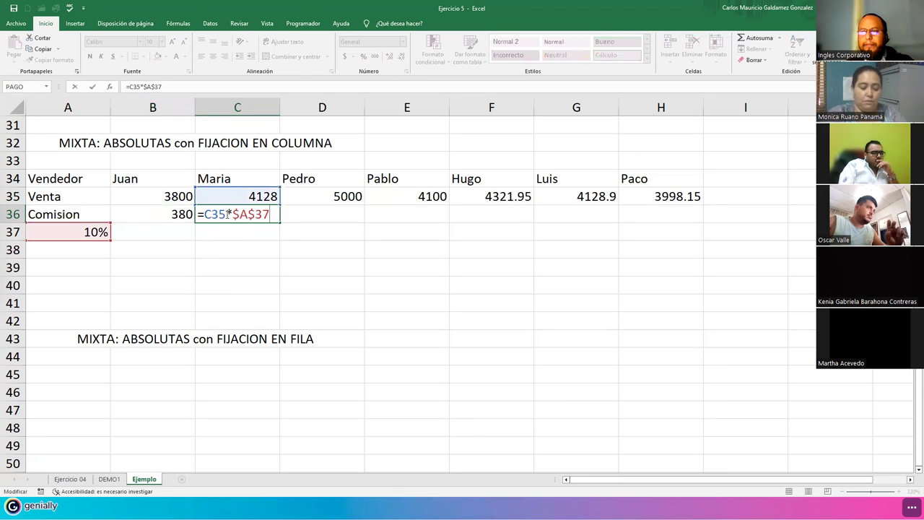
key("Escape")
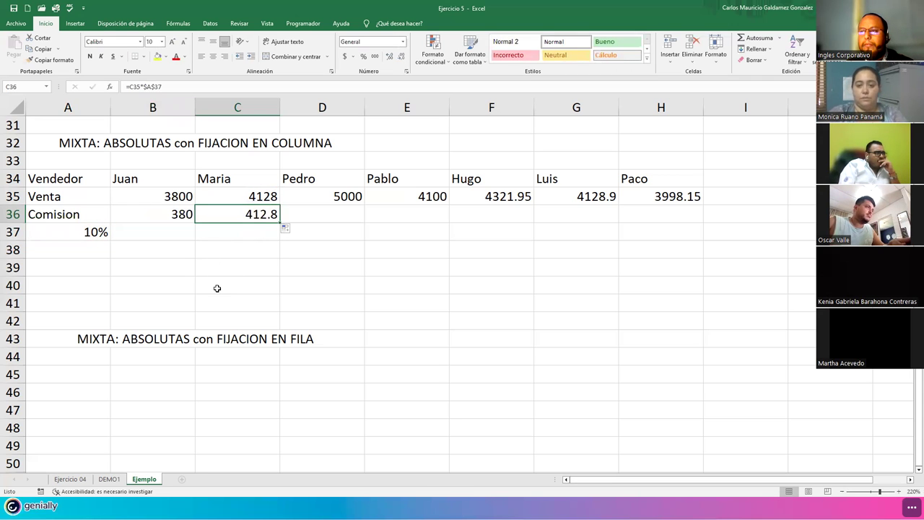
Fill the commission formula from C36 across to H36 for the remaining sellers.
left_click_drag(277, 224, 365, 226)
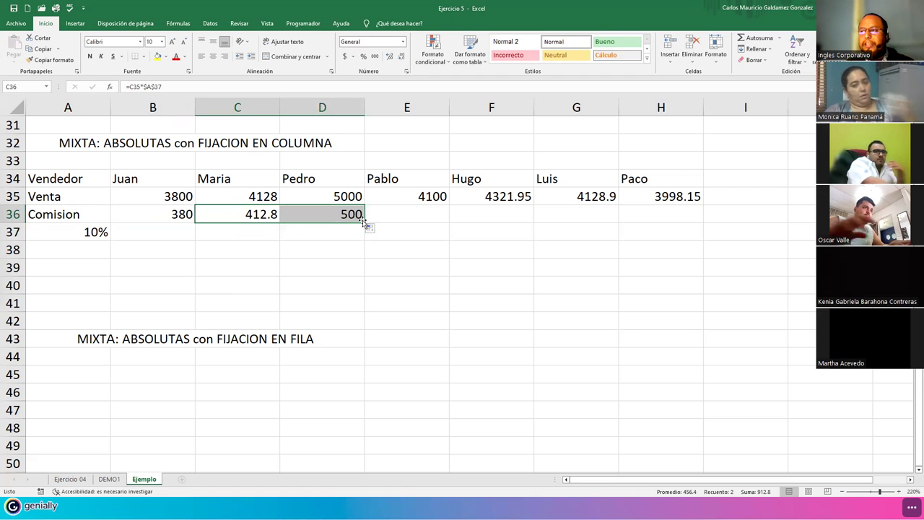
left_click(370, 228)
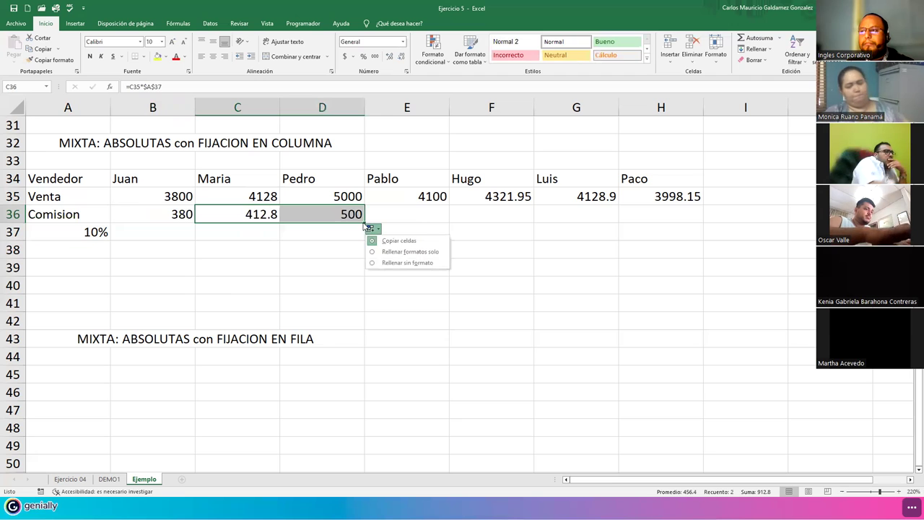
left_click(368, 227)
left_click(370, 229)
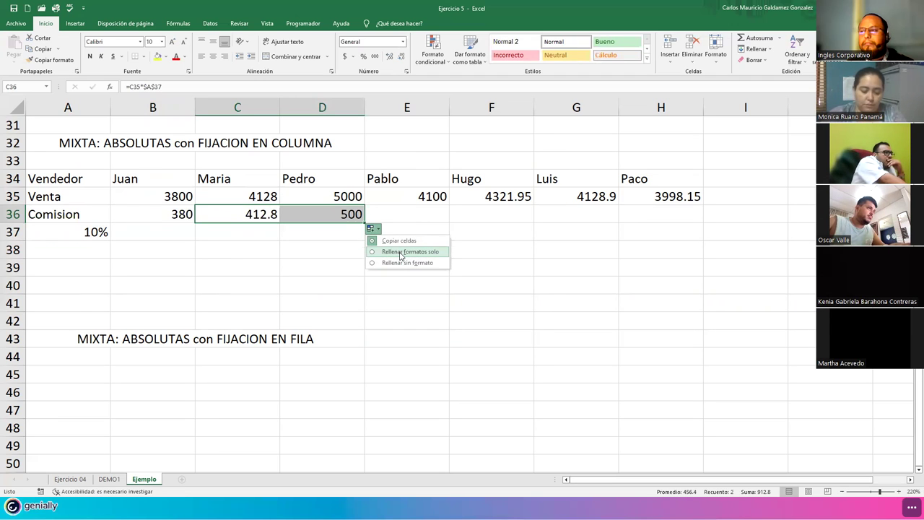
left_click_drag(366, 221, 690, 221)
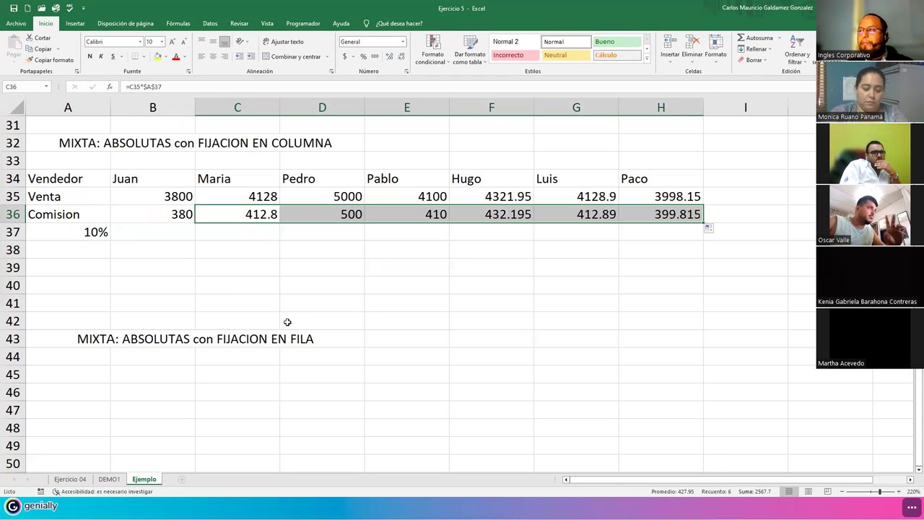
Apply the accounting number format to the sales and commissions in B35:H36.
left_click_drag(150, 191, 645, 215)
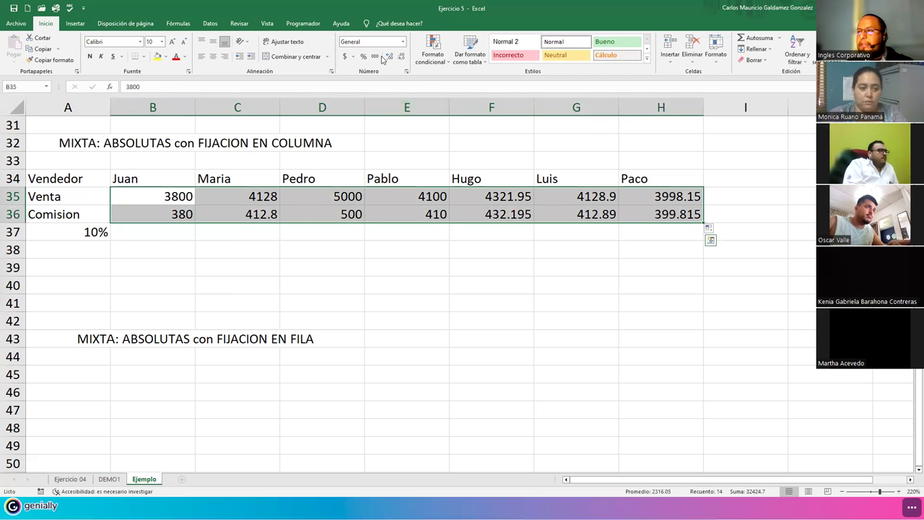
left_click(344, 56)
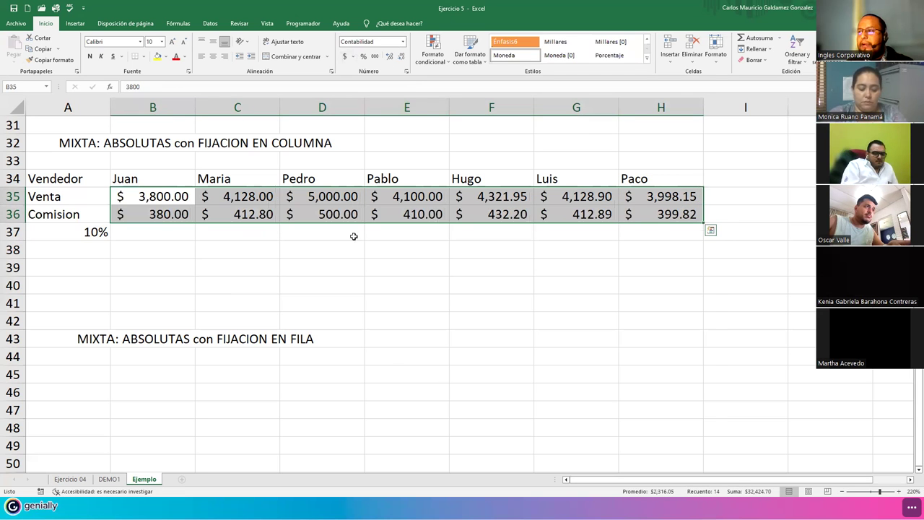
left_click(124, 233)
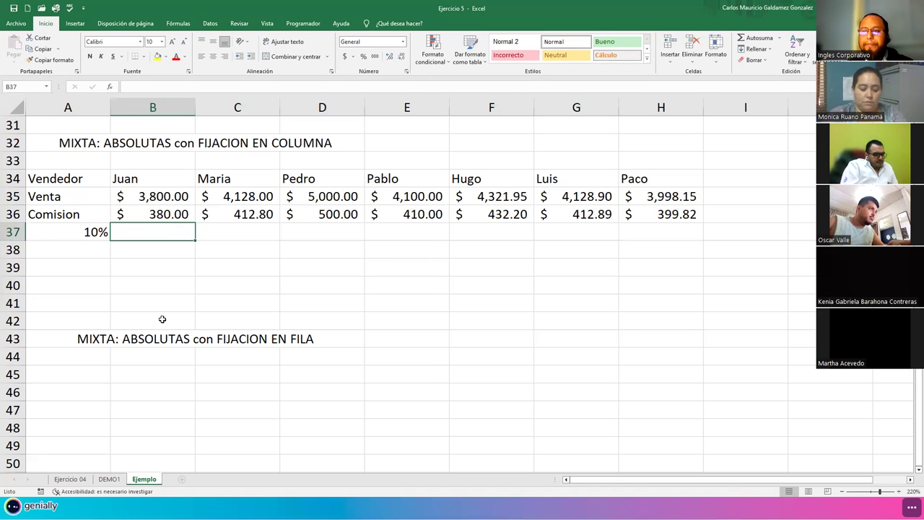
Move the 10% commission rate from A37 to A38.
left_click_drag(160, 203, 160, 217)
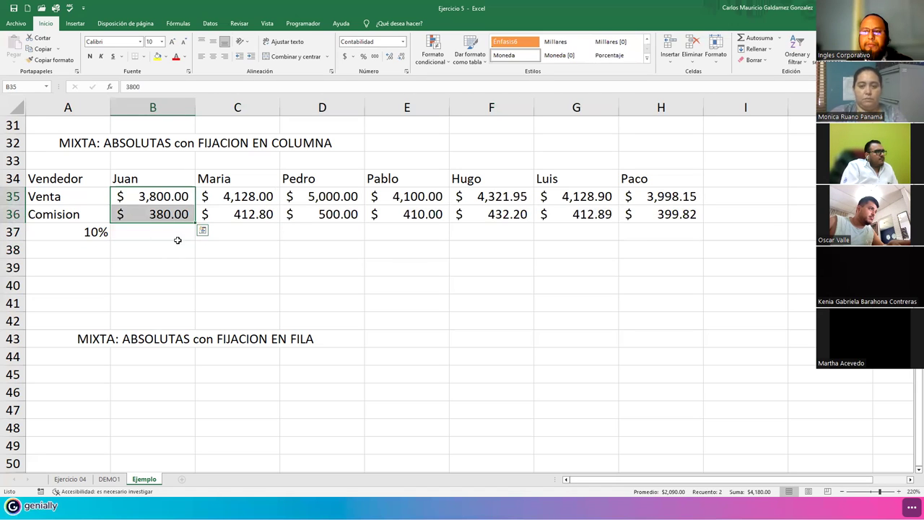
left_click(79, 237)
left_click_drag(84, 243, 83, 254)
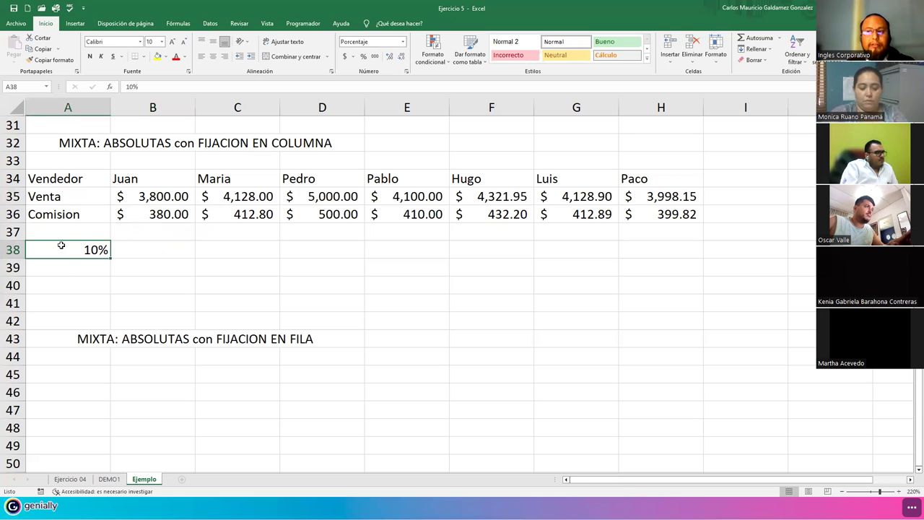
Examine how the commission formula in B36 references the moved rate and the first seller's sale.
left_click(145, 215)
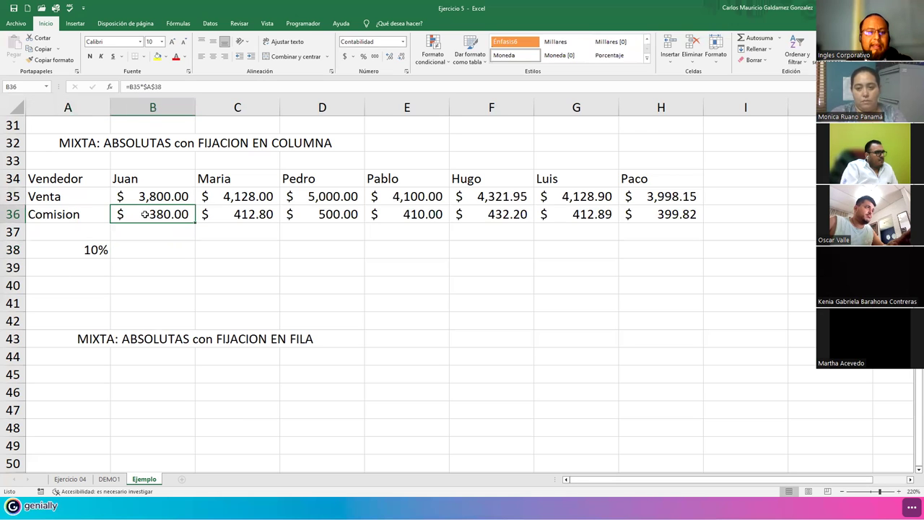
double_click(145, 214)
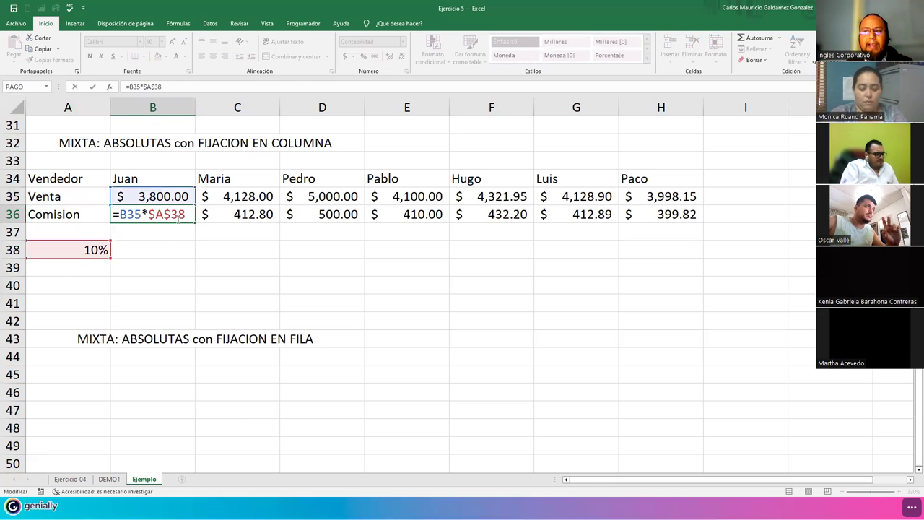
key("Escape")
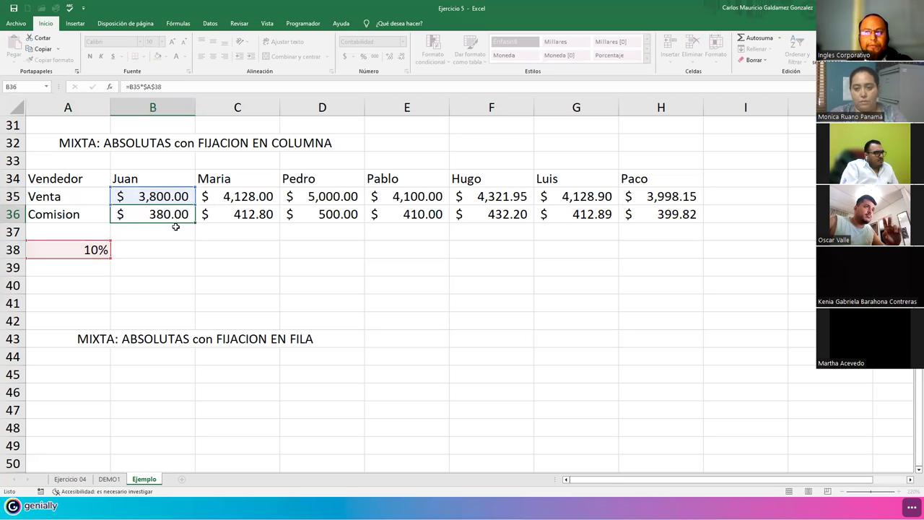
left_click(155, 237)
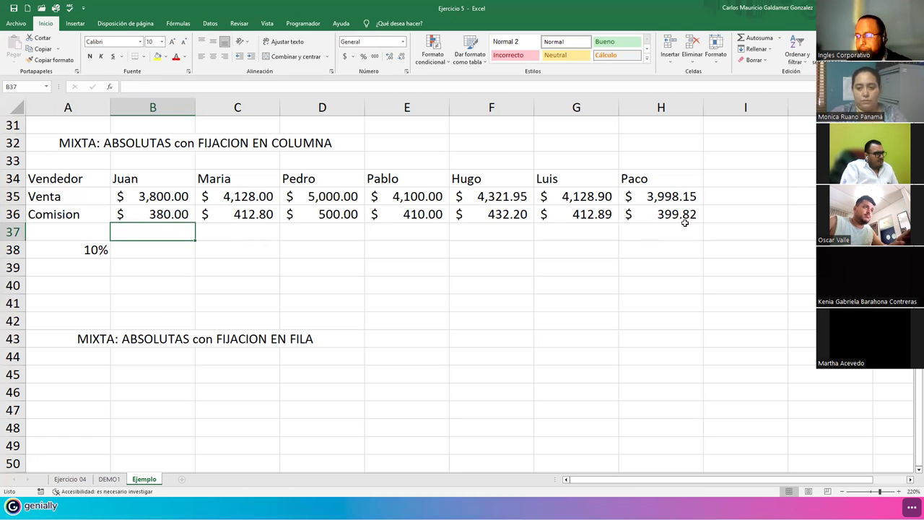
left_click(139, 215)
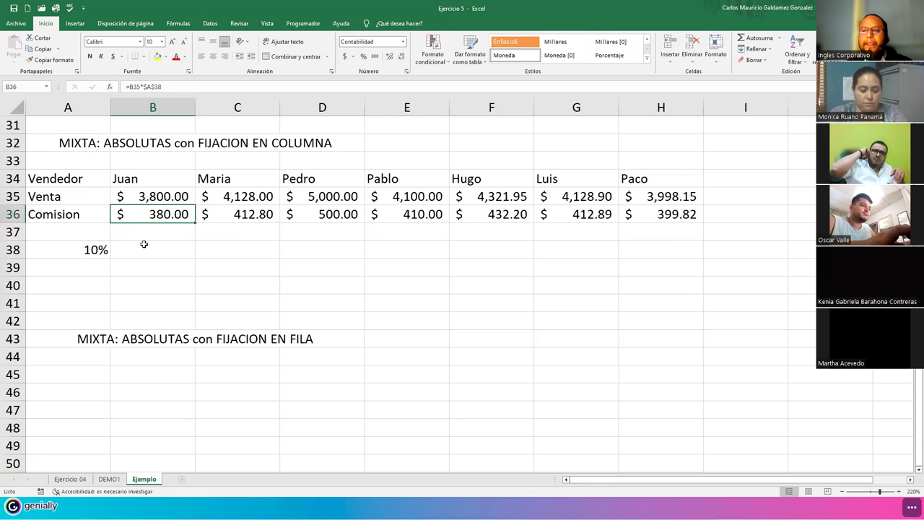
left_click_drag(124, 197, 123, 212)
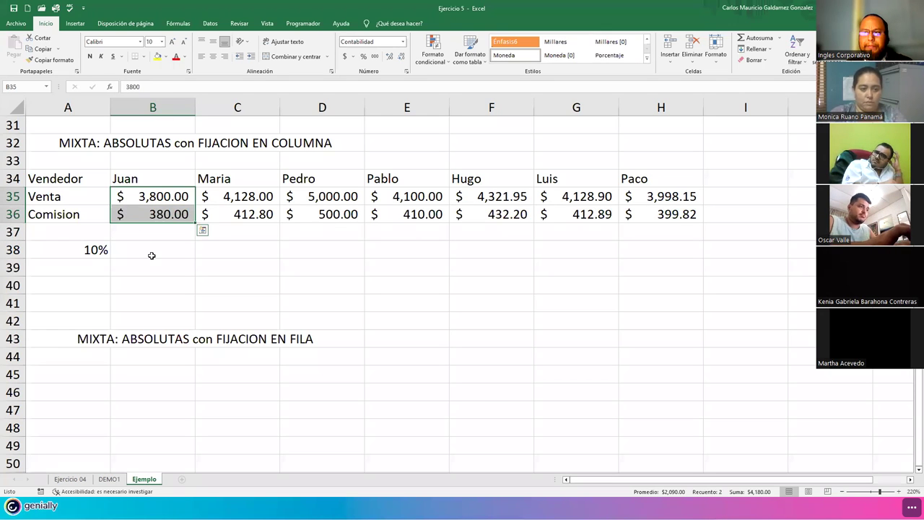
left_click(137, 199)
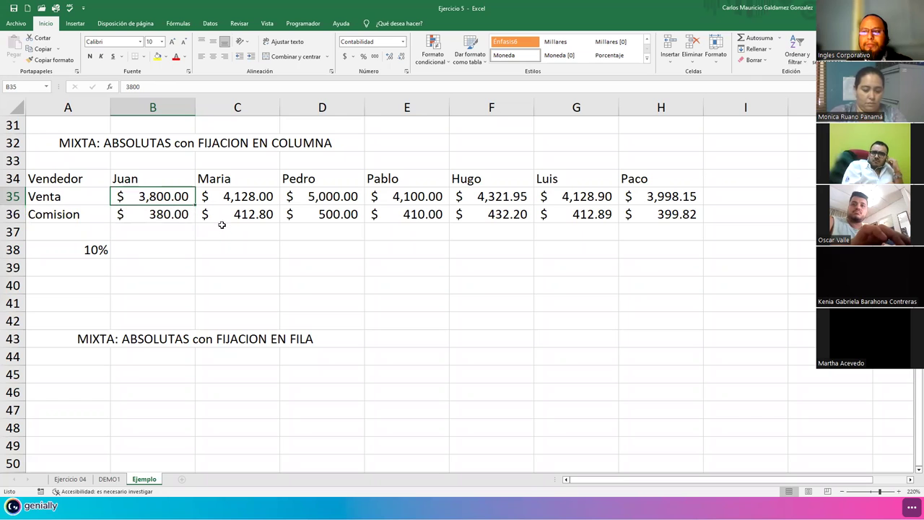
Enter =B36+$B35 in B37, fixing only the column of the sale reference, and fill it across to H37.
left_click(135, 233)
type("=")
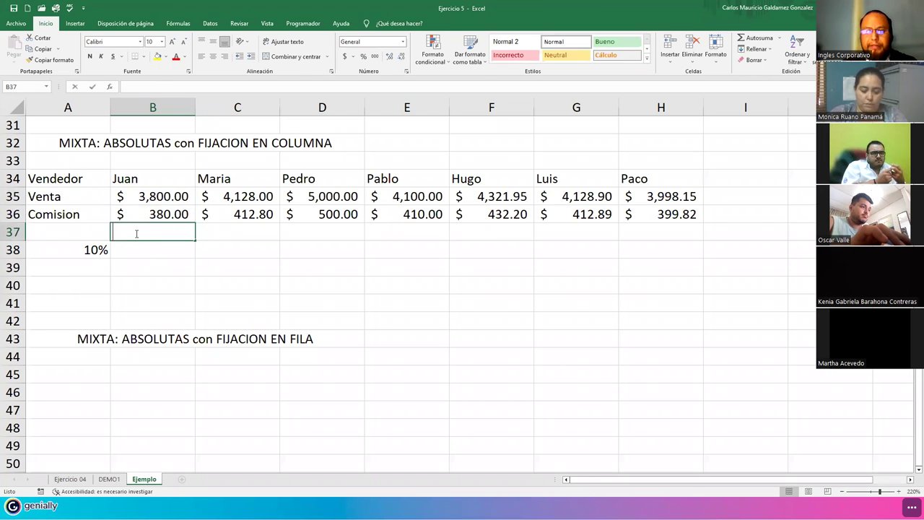
key("Up")
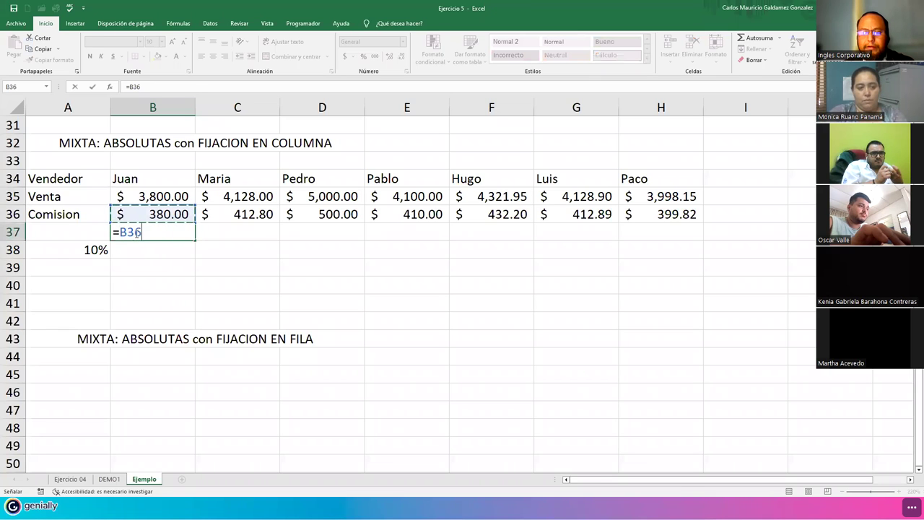
type("+")
key("Up")
key("Up")
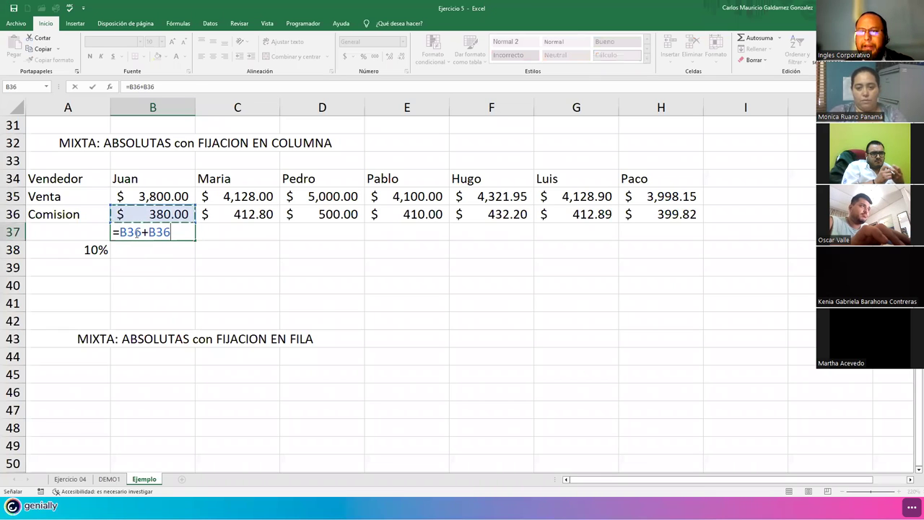
left_click(142, 87)
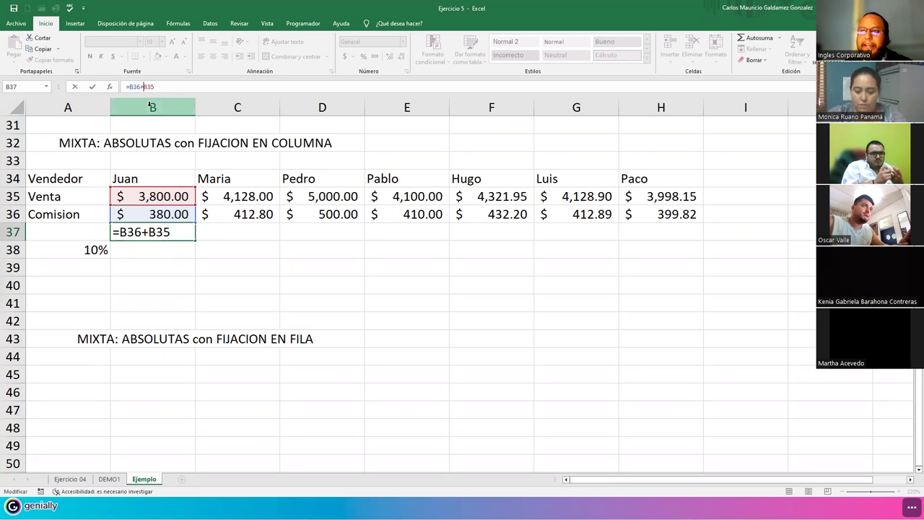
type("$")
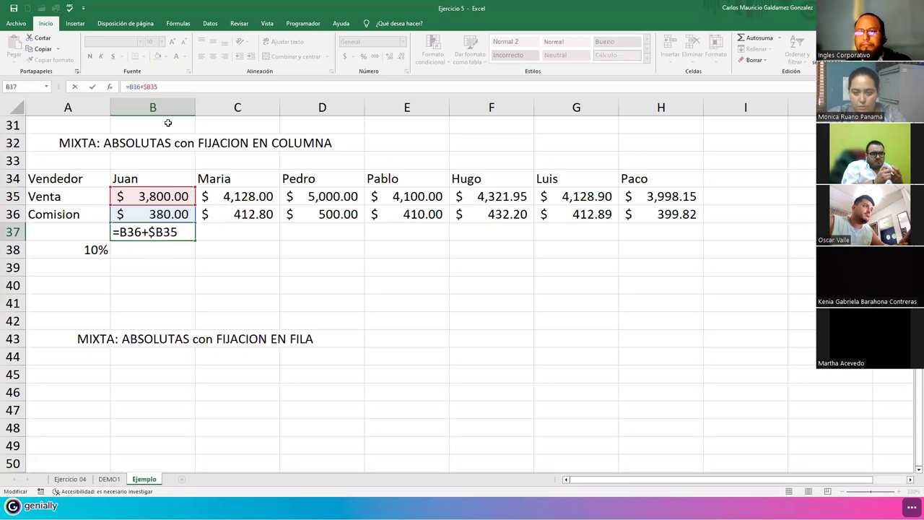
key("Return")
left_click(147, 232)
left_click_drag(195, 244, 706, 241)
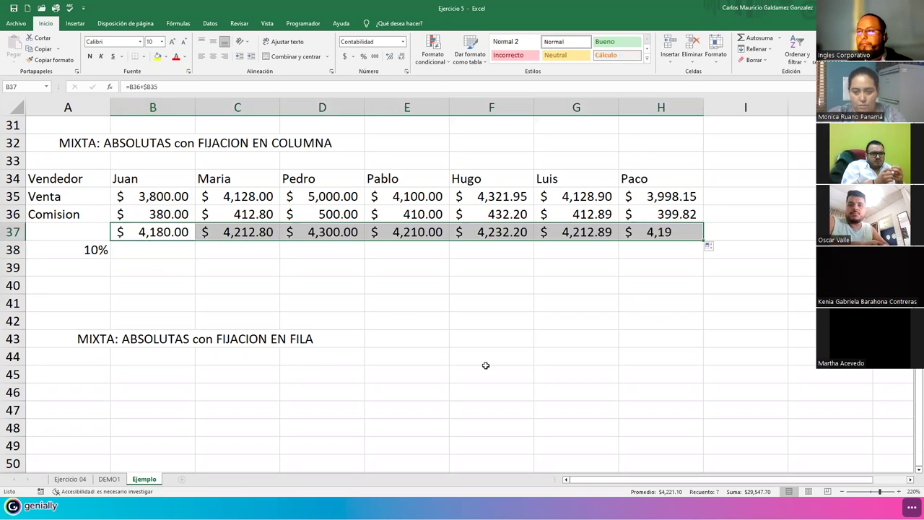
Compare the fixed-column and relative references in the formulas of B37, C37 and D37.
left_click(129, 237)
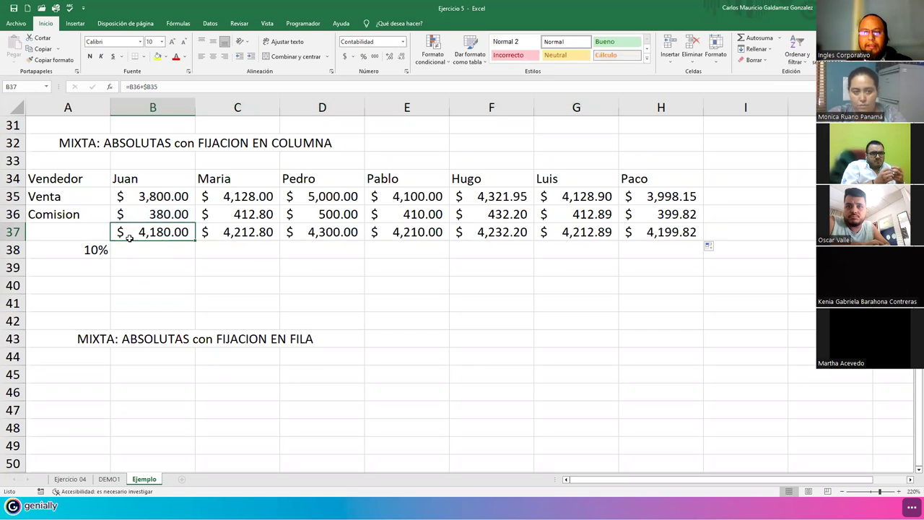
double_click(128, 237)
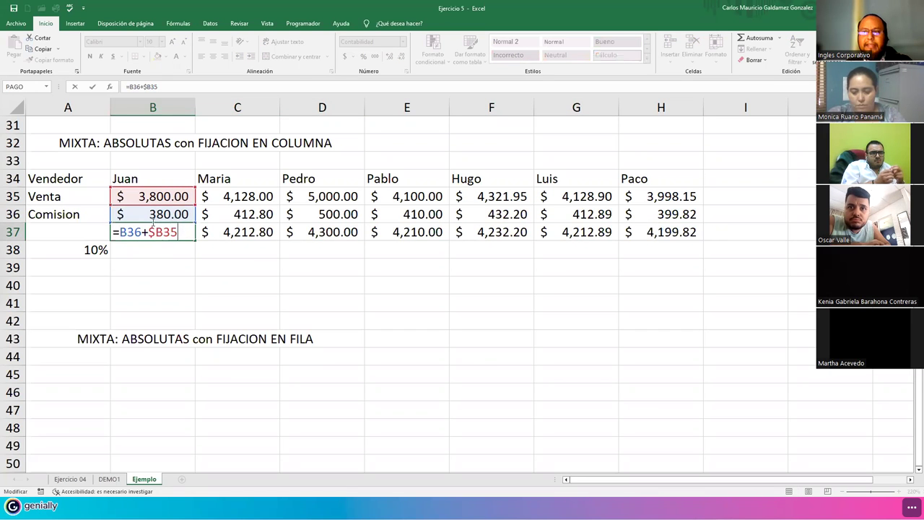
key("Tab")
key("F2")
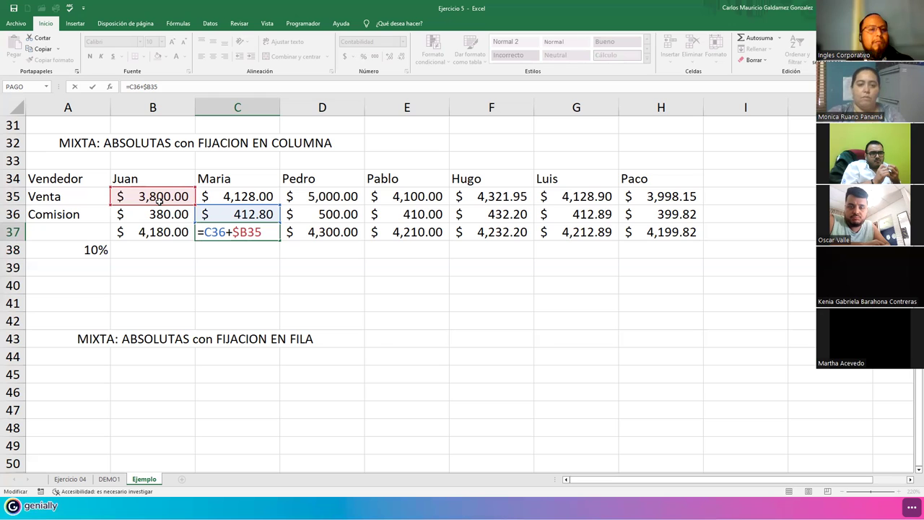
left_click(317, 236)
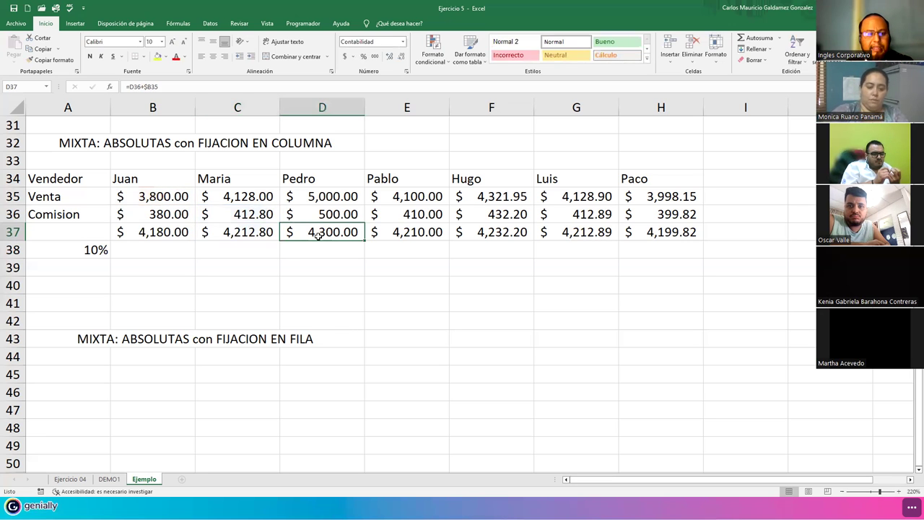
Examine the fixed-column sale reference in the formulas of D37 and E37.
double_click(318, 236)
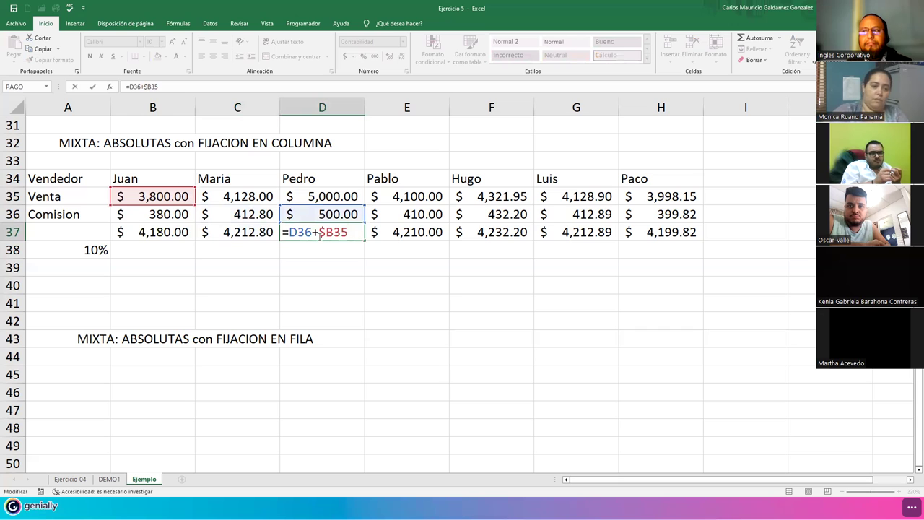
left_click(389, 235)
double_click(393, 236)
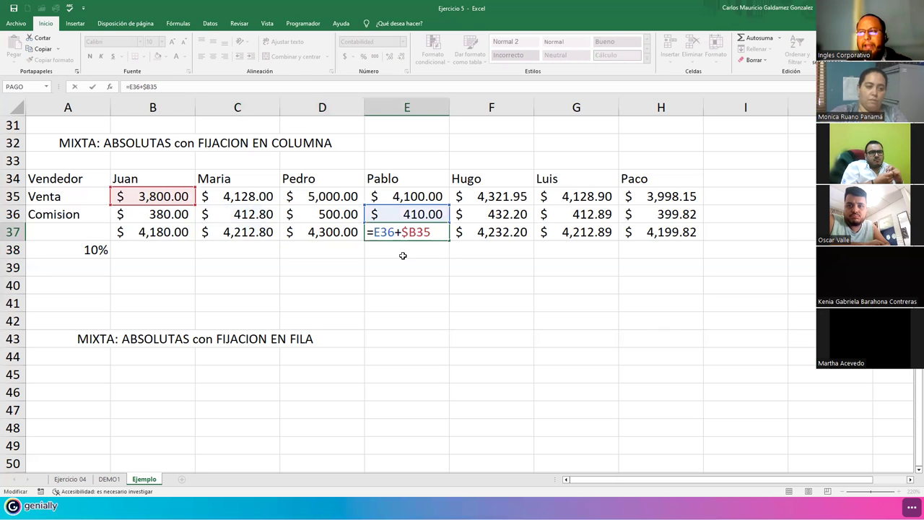
left_click_drag(402, 232, 418, 233)
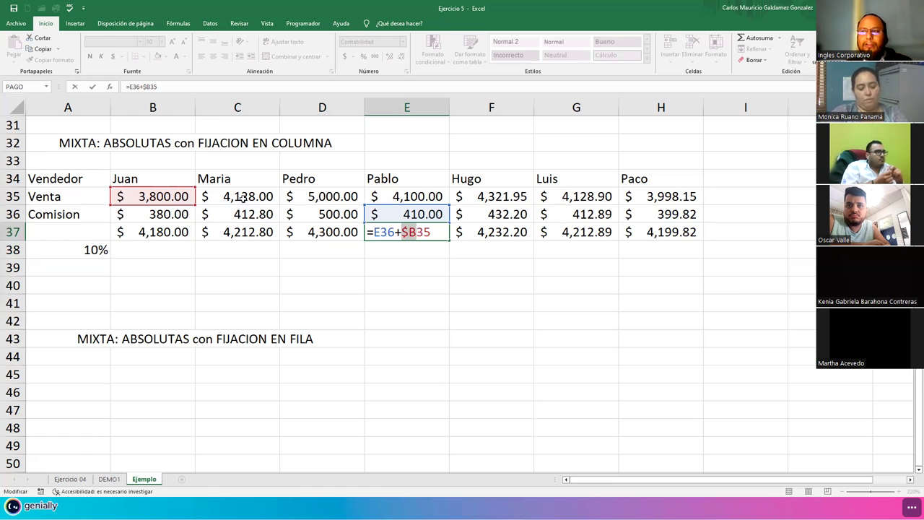
mouse_move(148, 205)
left_mouse_down()
mouse_move(149, 225)
mouse_move(154, 205)
left_mouse_up()
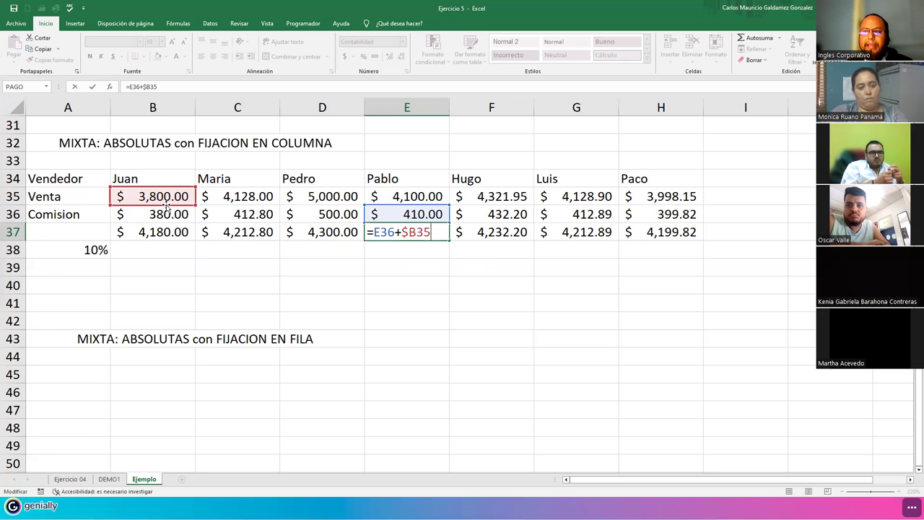
key("Return")
Review the sales in row 35 and the commissions in row 36 across all the sellers.
left_click(240, 213)
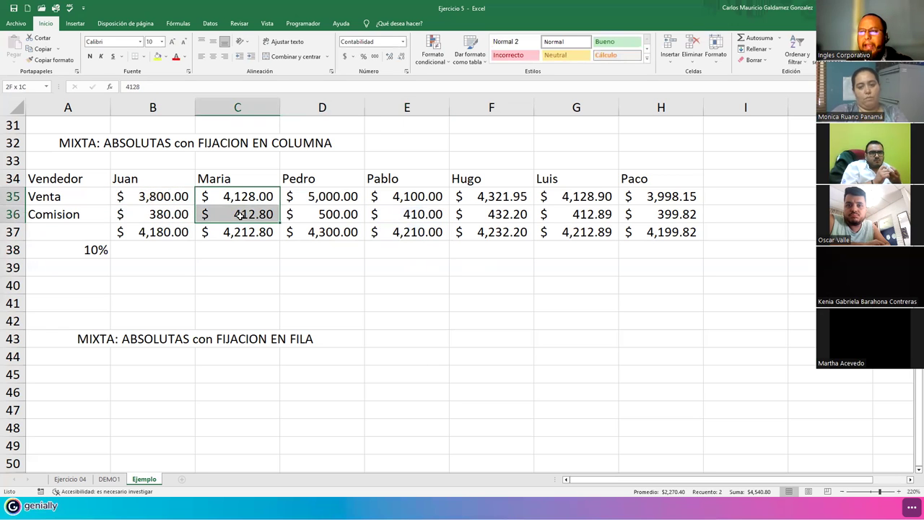
left_click_drag(142, 198, 142, 222)
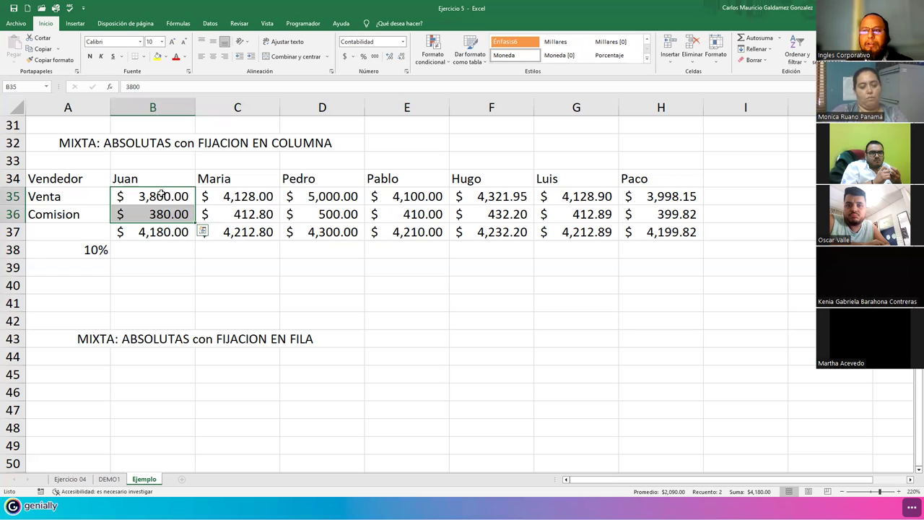
left_click(161, 196)
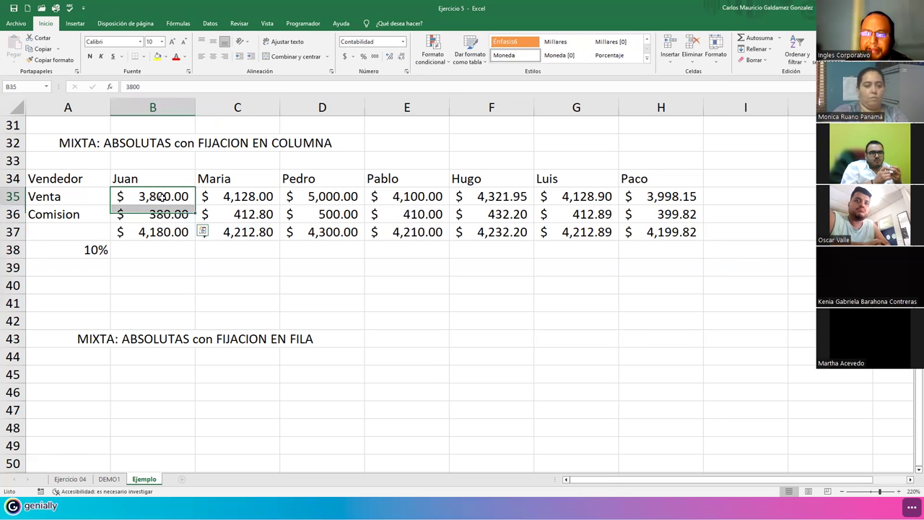
left_click(245, 215)
left_click(328, 214)
left_click(415, 214)
left_click(475, 214)
left_click(563, 214)
left_click(641, 214)
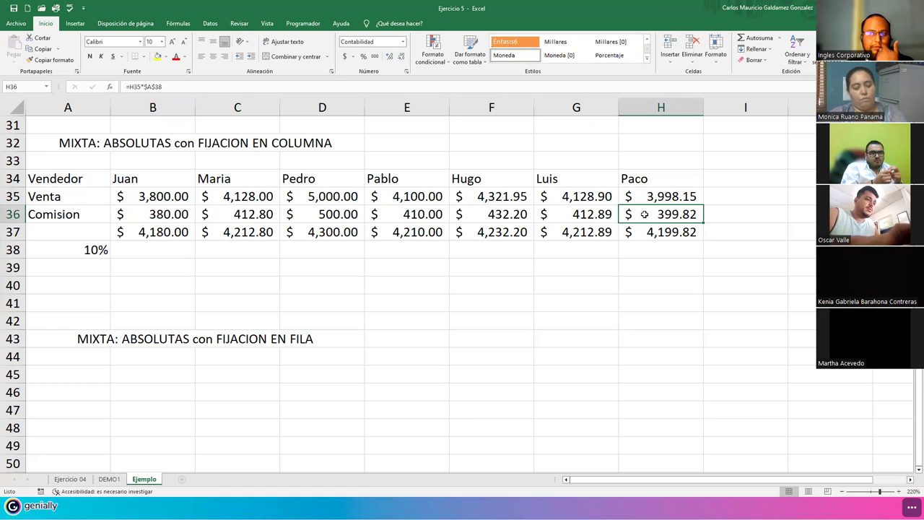
left_click(162, 203)
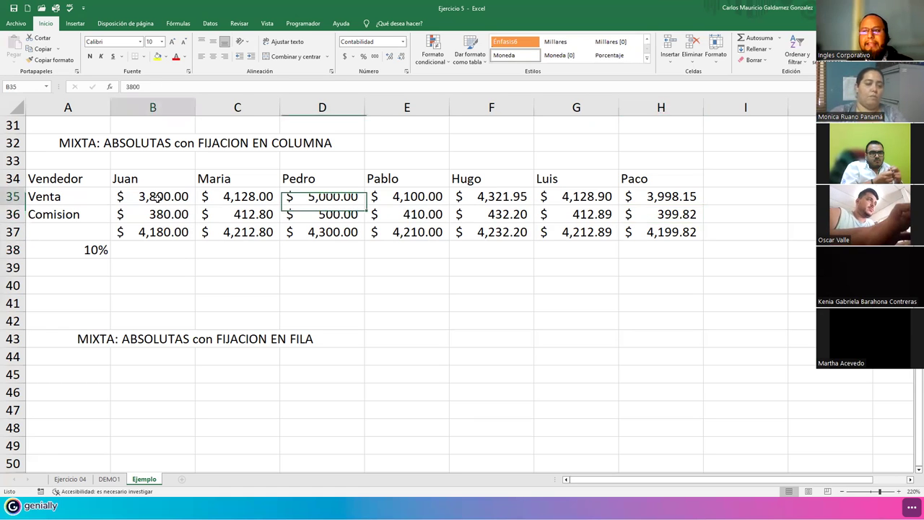
left_click_drag(160, 196, 651, 196)
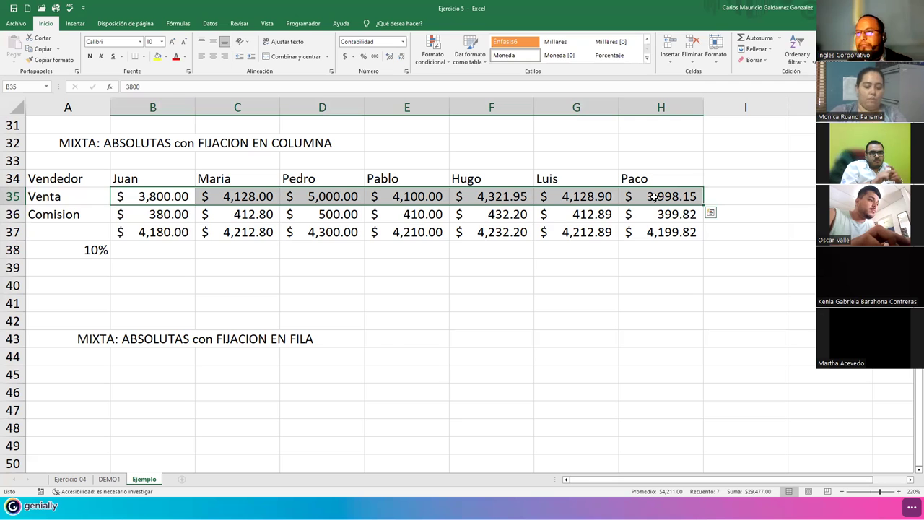
left_click(146, 219)
left_click(231, 215)
left_click(345, 225)
left_click(357, 217)
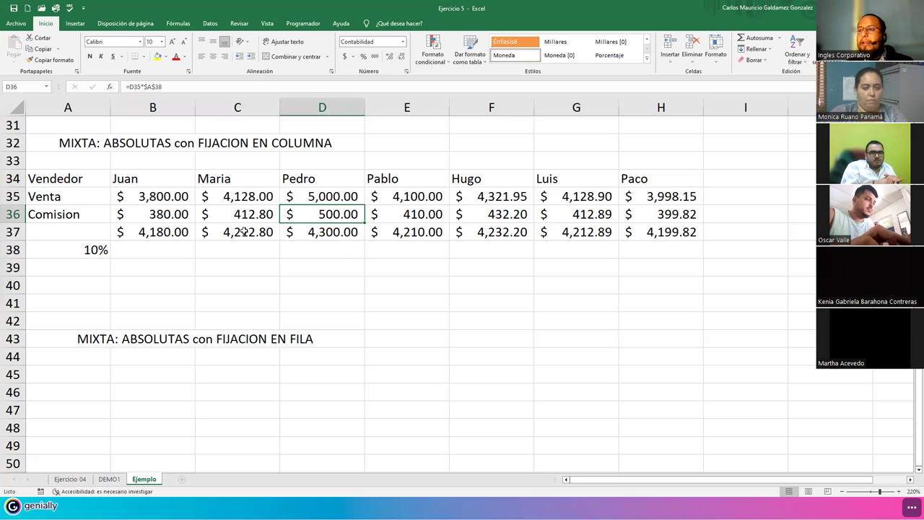
Recheck which sale and commission cells the formulas in B37 and C37 refer to, ending on D37.
left_click(166, 231)
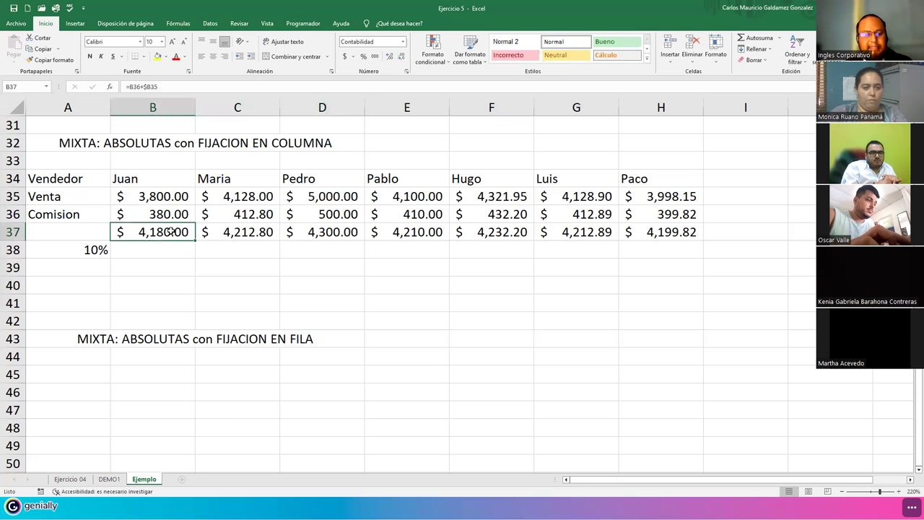
double_click(171, 231)
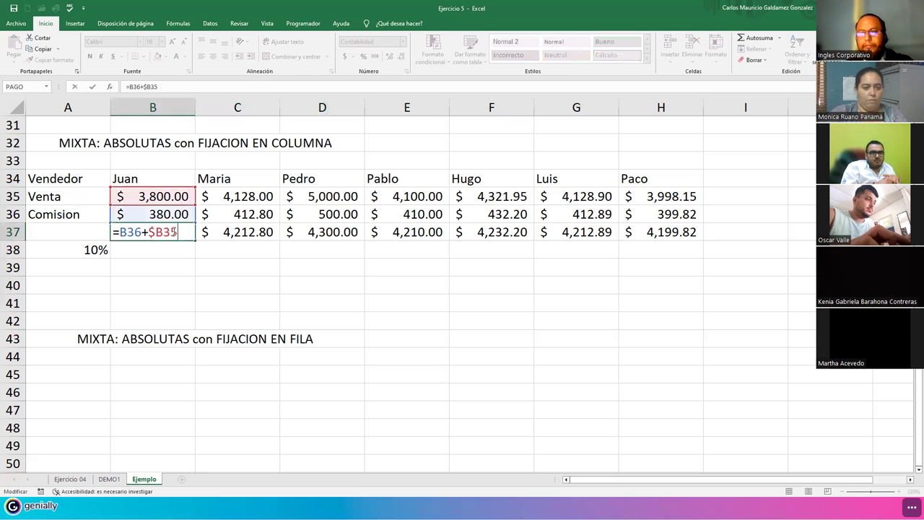
left_click(223, 232)
double_click(225, 233)
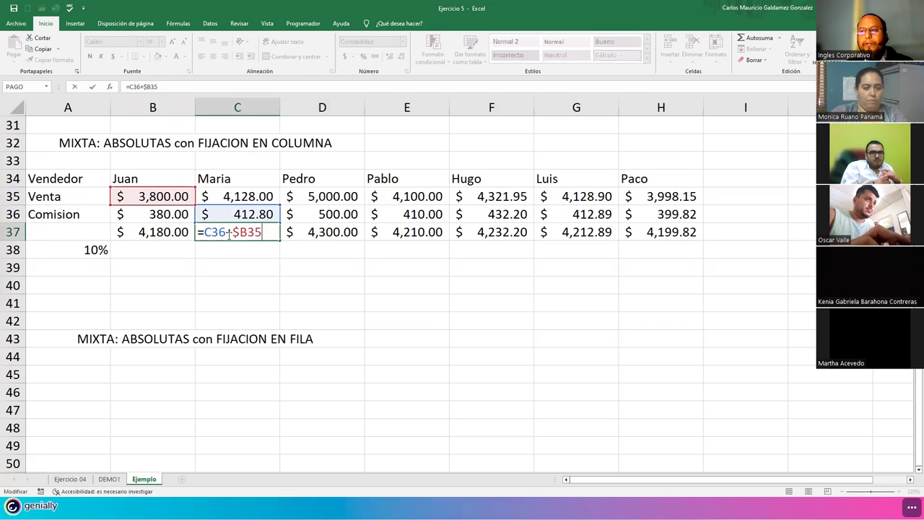
left_click(314, 232)
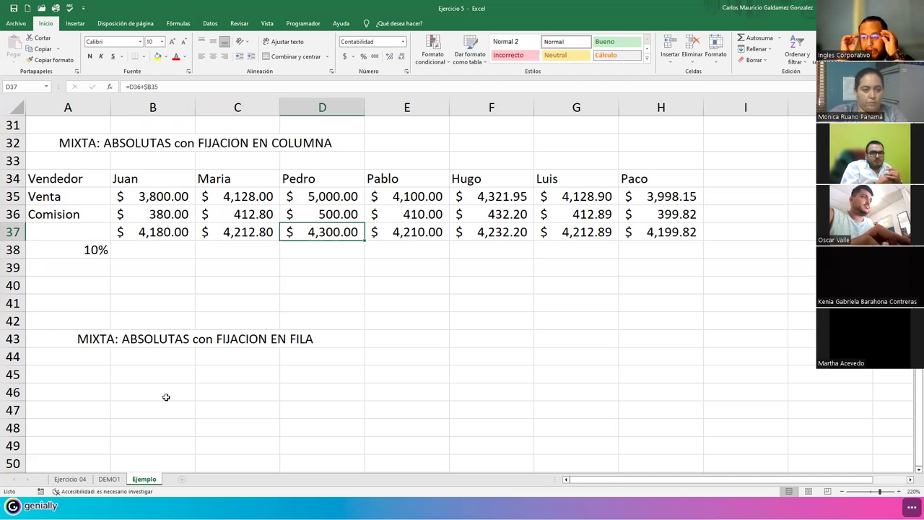
Fill the fixed-column formula from B37 down to B41 and check the original formula in B37.
left_click(146, 230)
left_click_drag(195, 242, 181, 307)
left_click(147, 233)
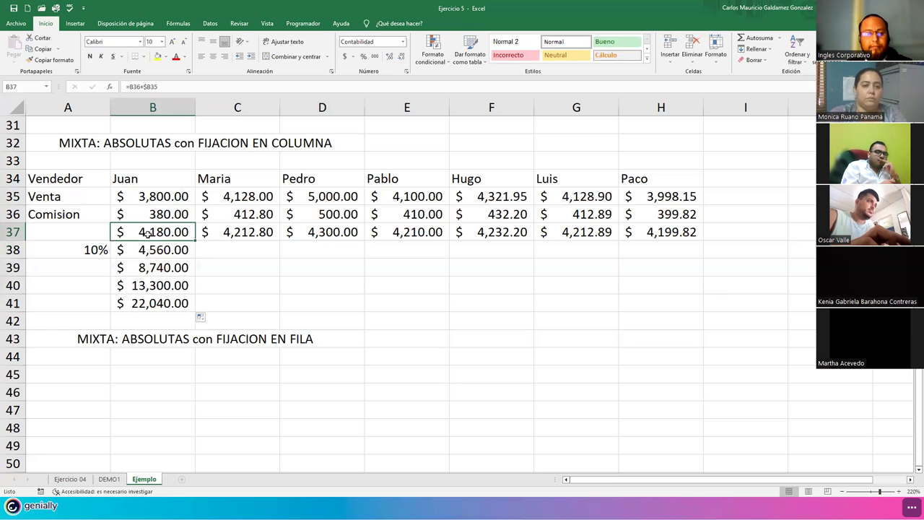
double_click(149, 233)
key("Return")
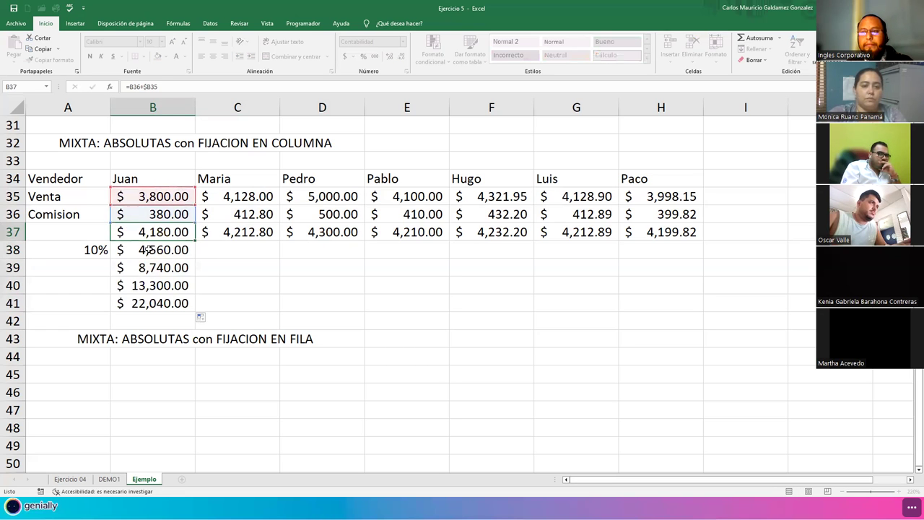
Examine the row numbers of the fixed-column references in the copied formulas of B38 through B41.
double_click(148, 249)
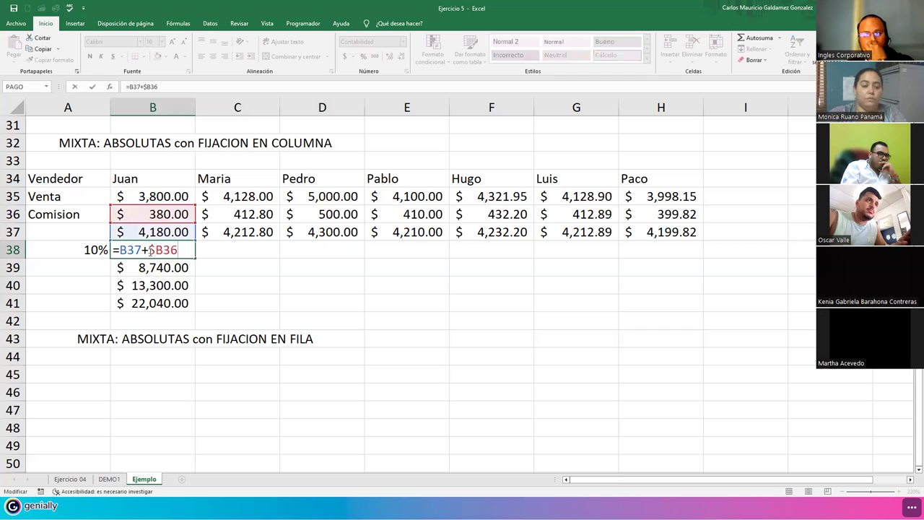
key("Return")
double_click(156, 268)
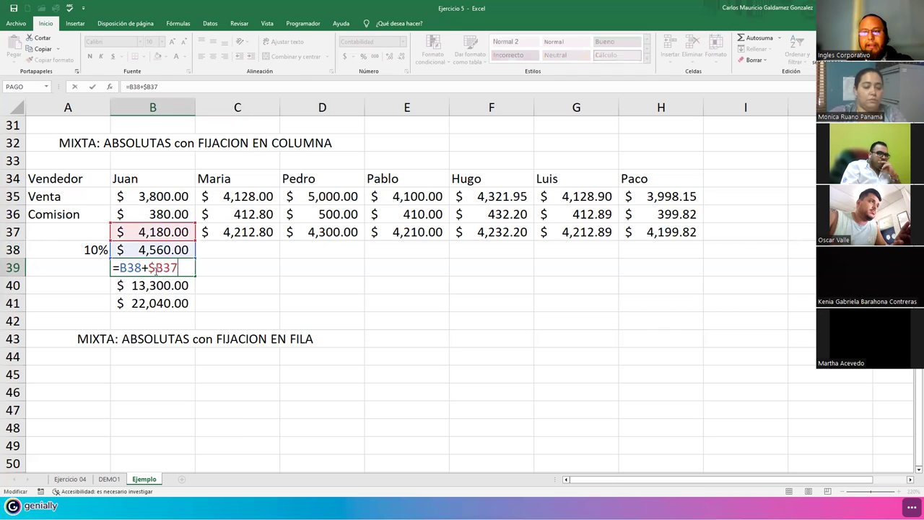
key("Return")
double_click(152, 288)
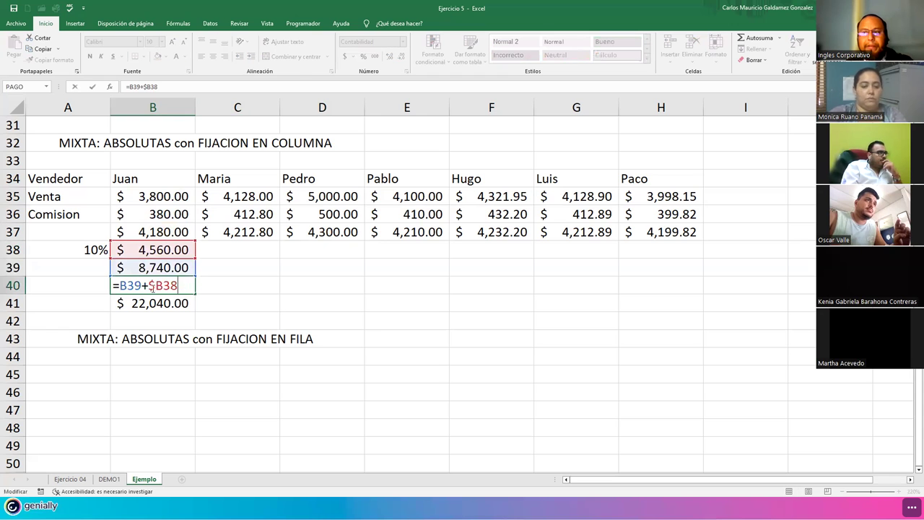
key("Return")
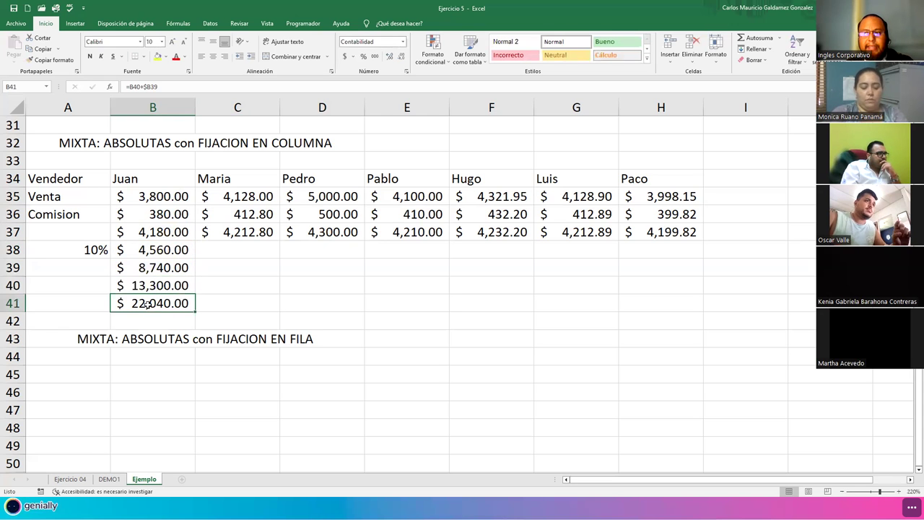
double_click(148, 305)
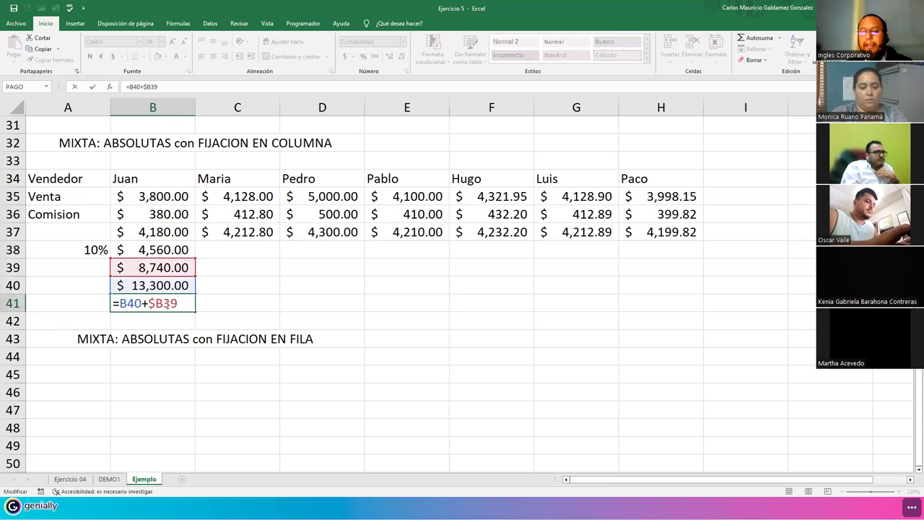
left_click_drag(149, 303, 164, 304)
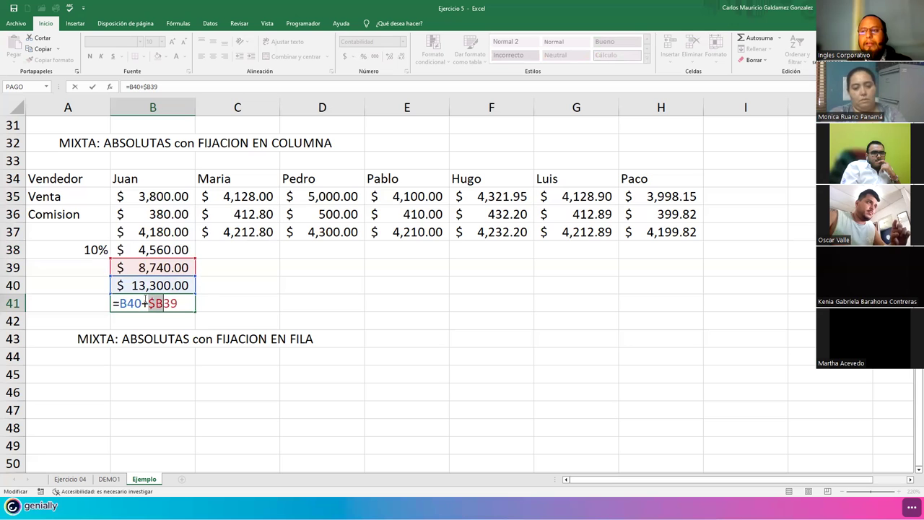
Clear the copied formulas from B38:B41.
left_click_drag(141, 253, 144, 304)
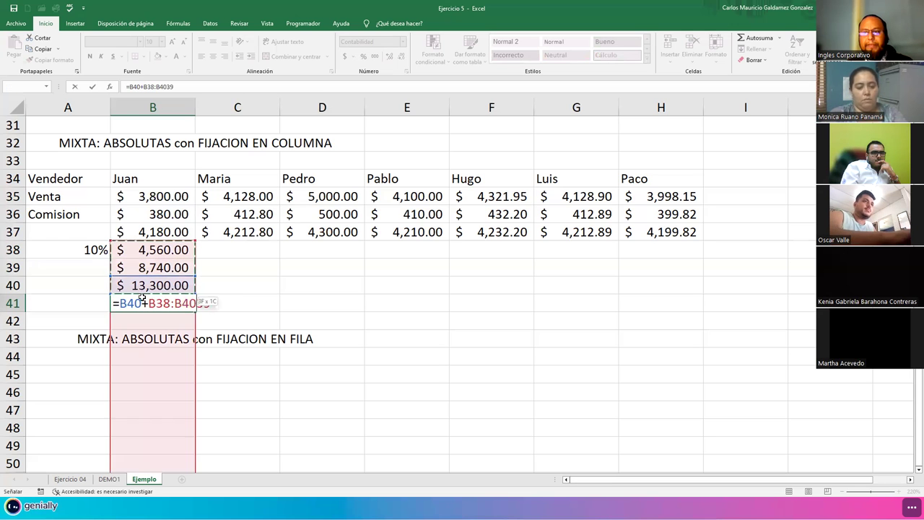
key("Escape")
left_click_drag(145, 251, 146, 304)
key("Delete")
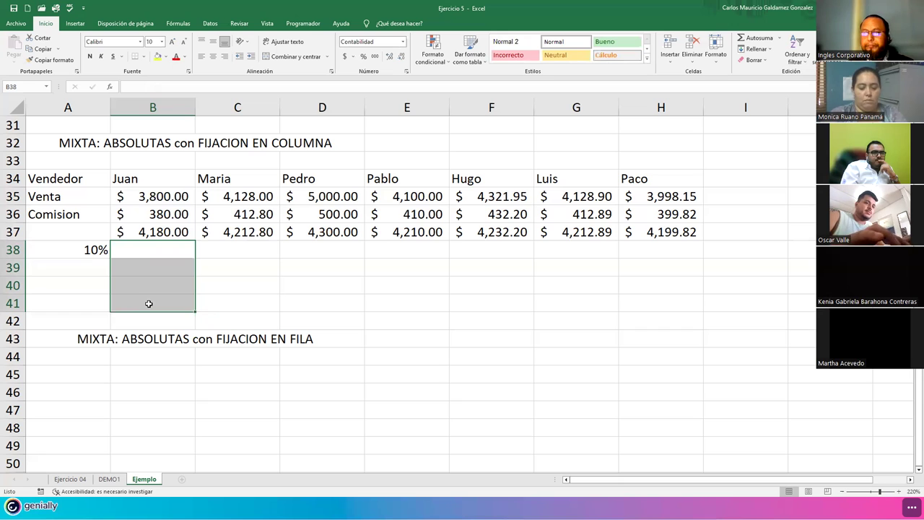
Copy the seller, sale and commission table A34:H36 and paste it transposed at A44, under the fixed-row heading.
left_click_drag(155, 196, 163, 238)
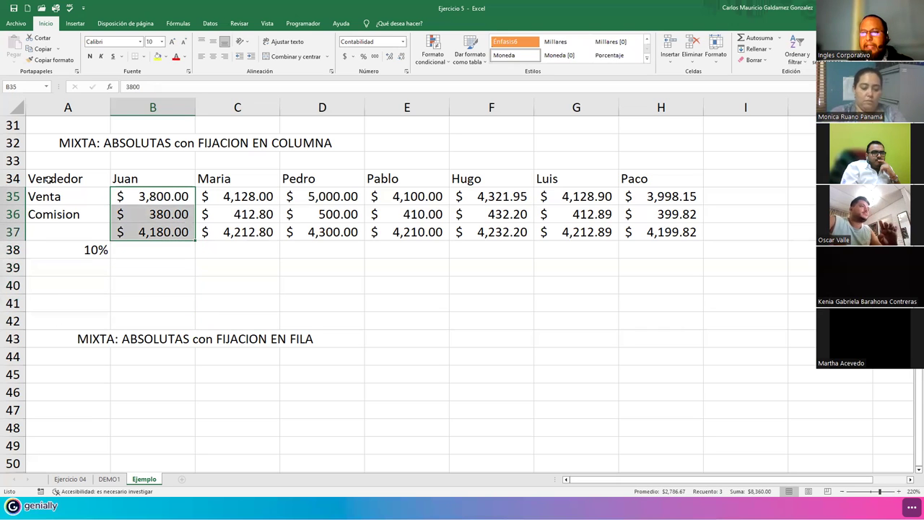
left_click_drag(47, 179, 645, 214)
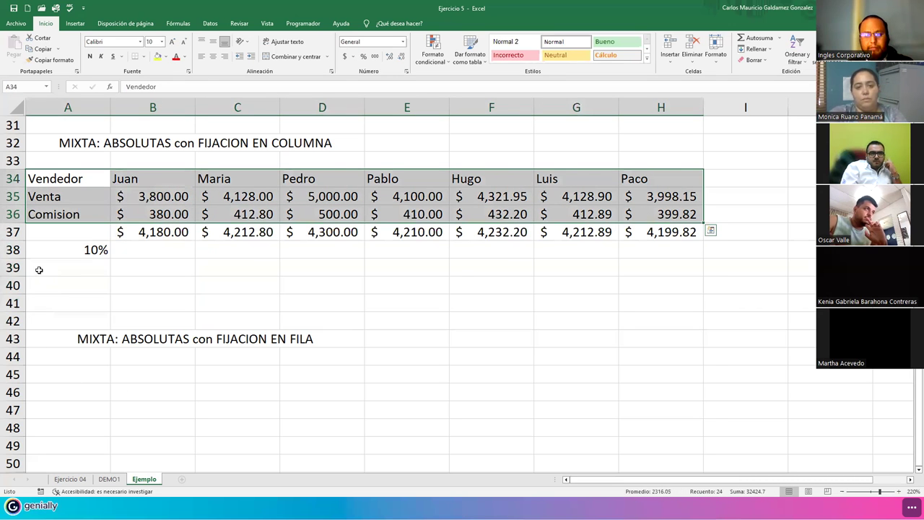
key("ctrl+c")
left_click(62, 354)
right_click(72, 353)
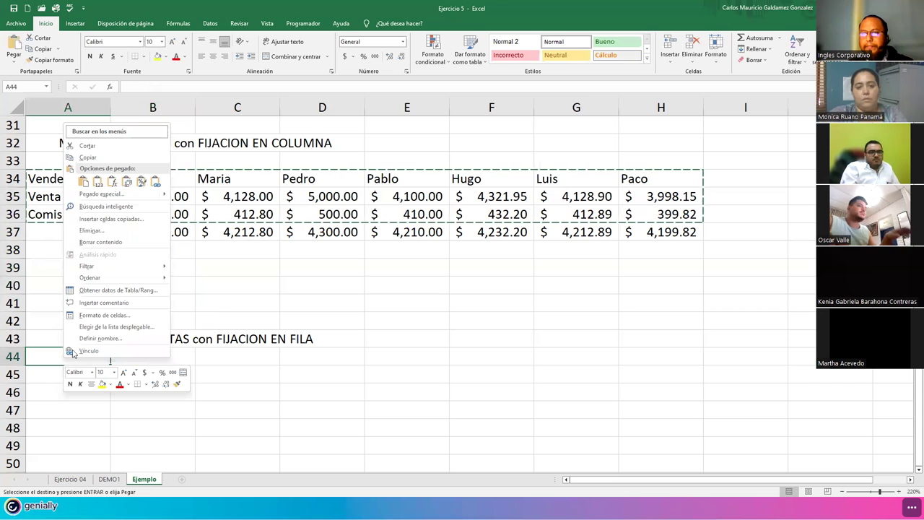
left_click(126, 181)
scroll(203, 337, "down", 3)
scroll(203, 338, "down", 2)
scroll(212, 342, "up", 5)
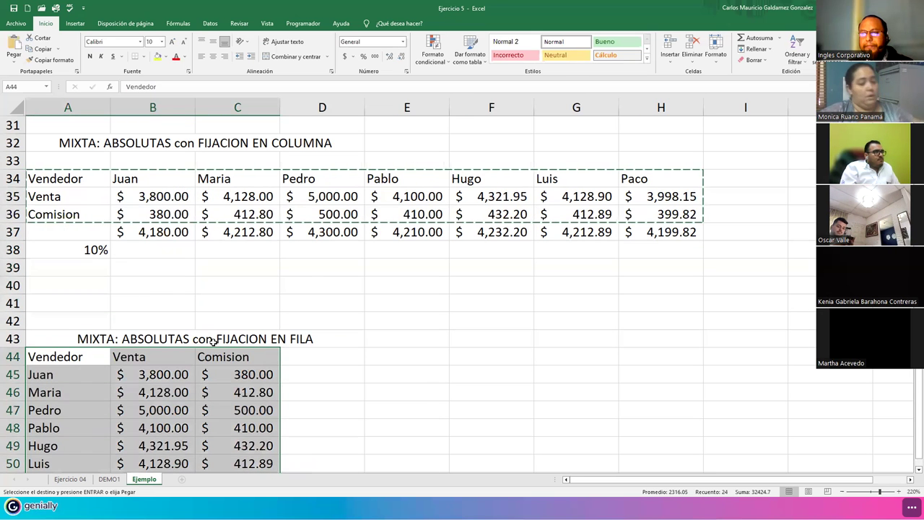
left_click(231, 392)
scroll(217, 311, "down", 5)
scroll(231, 288, "up", 5)
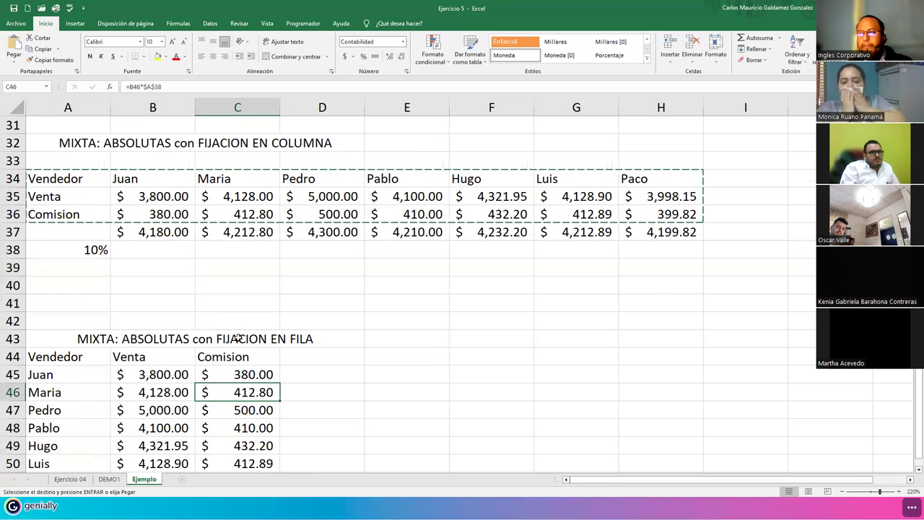
left_click_drag(229, 374, 222, 445)
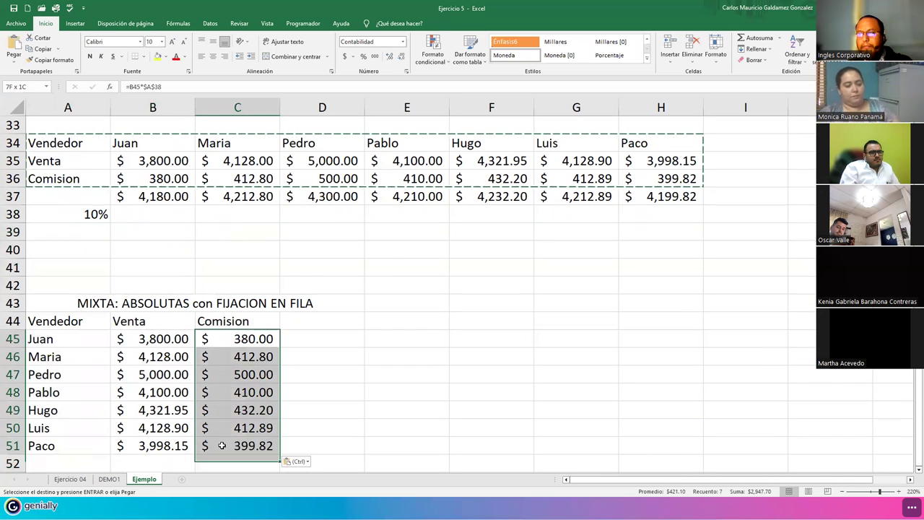
key("Delete")
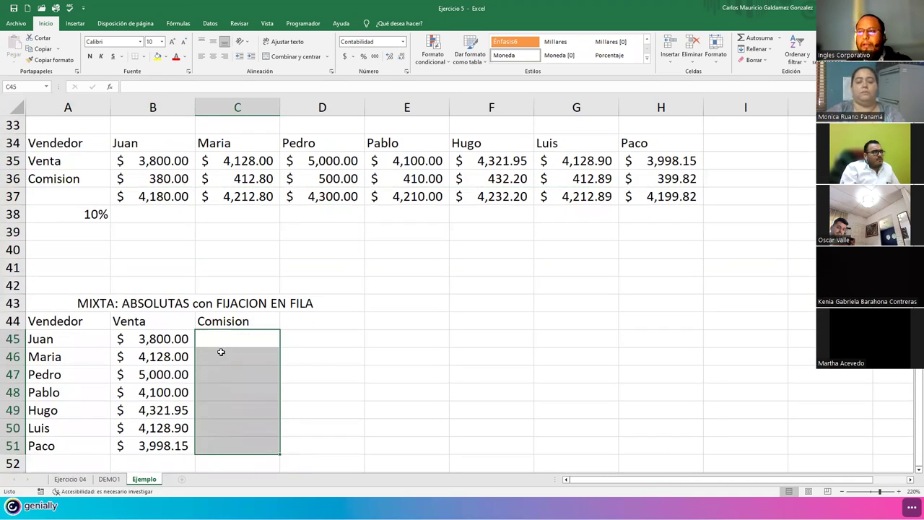
left_click(217, 336)
key("ctrl+z")
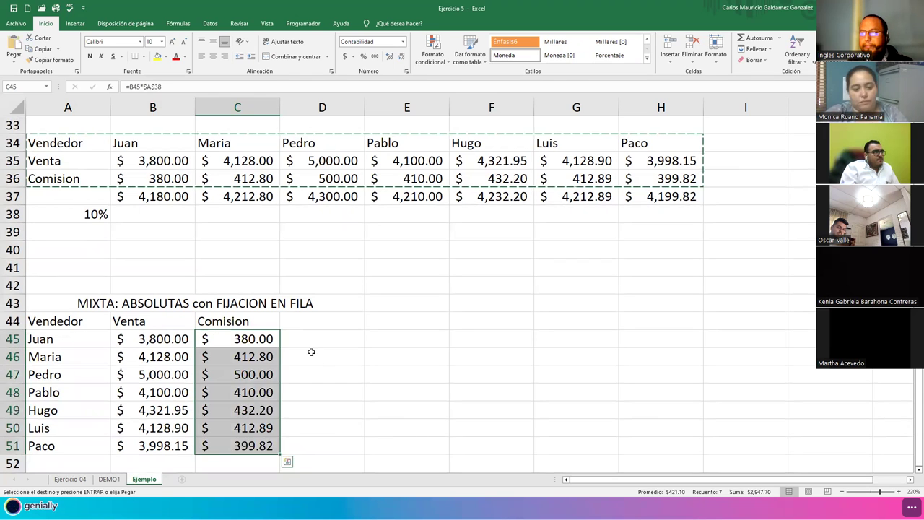
left_click(311, 342)
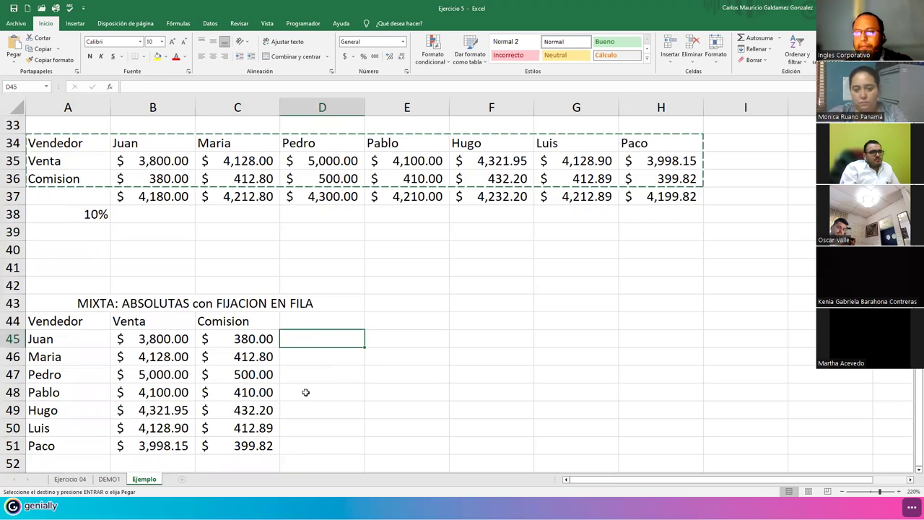
type("=")
key("Left")
key("Left")
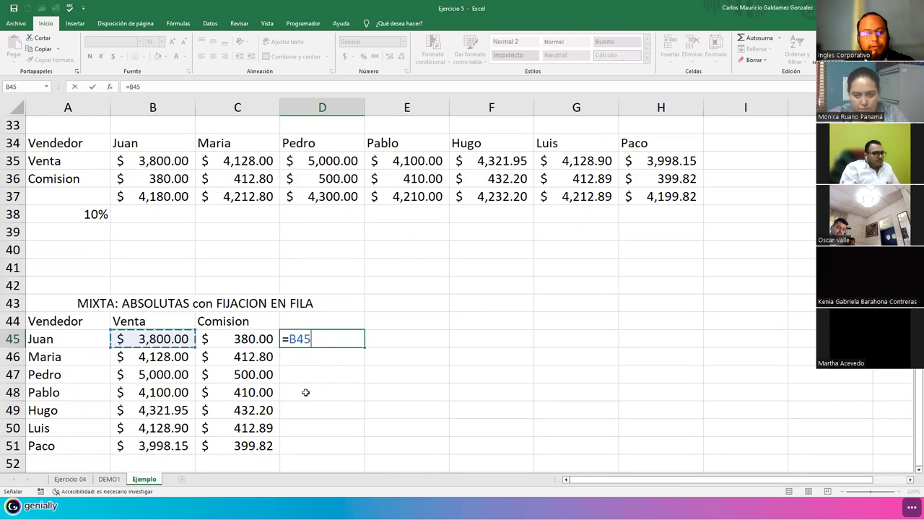
key("Escape")
Re-enter the commission formula =B45*$A$38 in C45 and inspect the matching formula in C46.
key("Left")
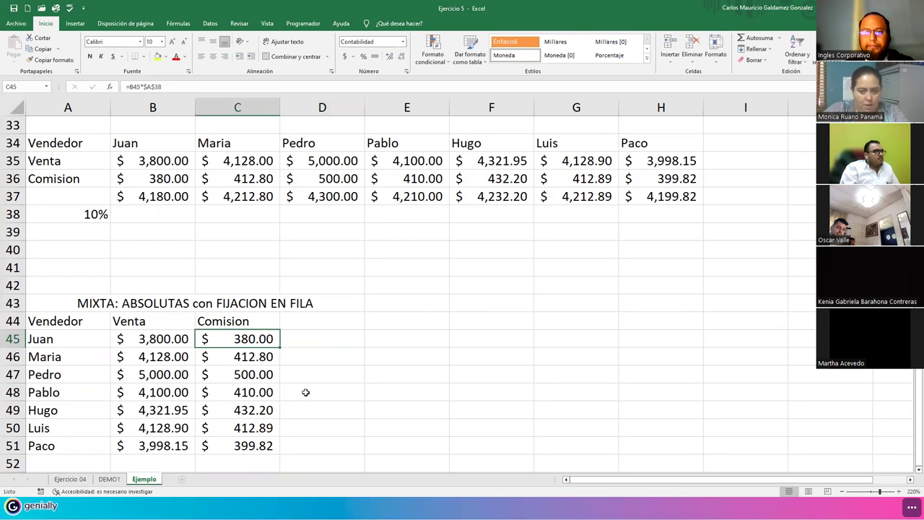
type("=B45*$A$38")
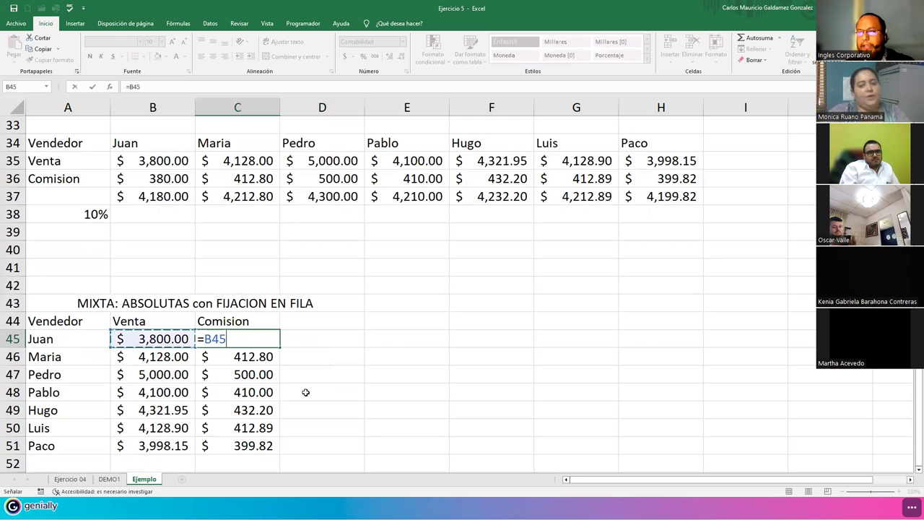
key("ctrl+Return")
key("Down")
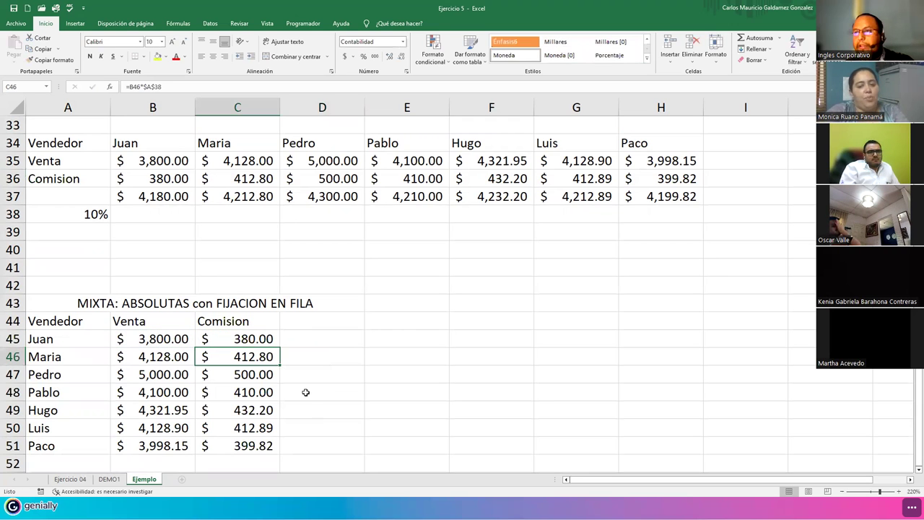
key("F2")
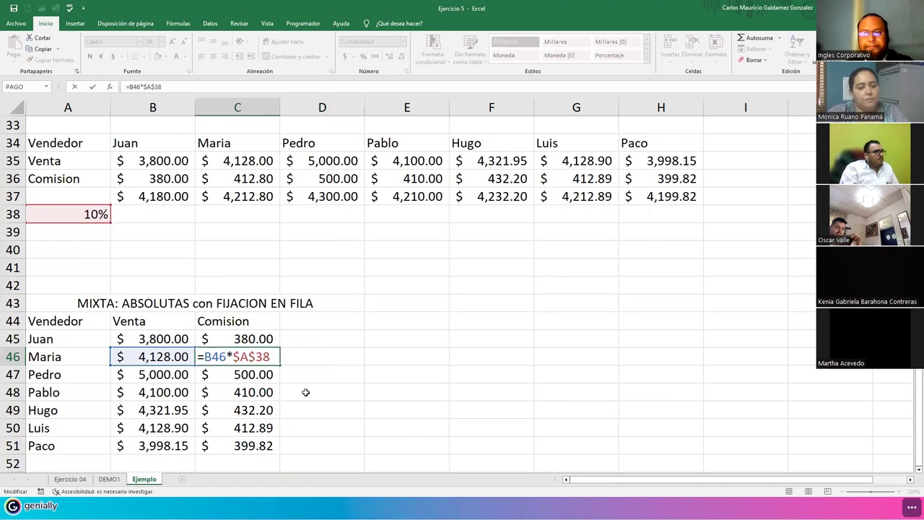
key("Escape")
Enter the formula =B45+C45 in D45 to add the first seller's sale and commission.
key("Up")
key("Right")
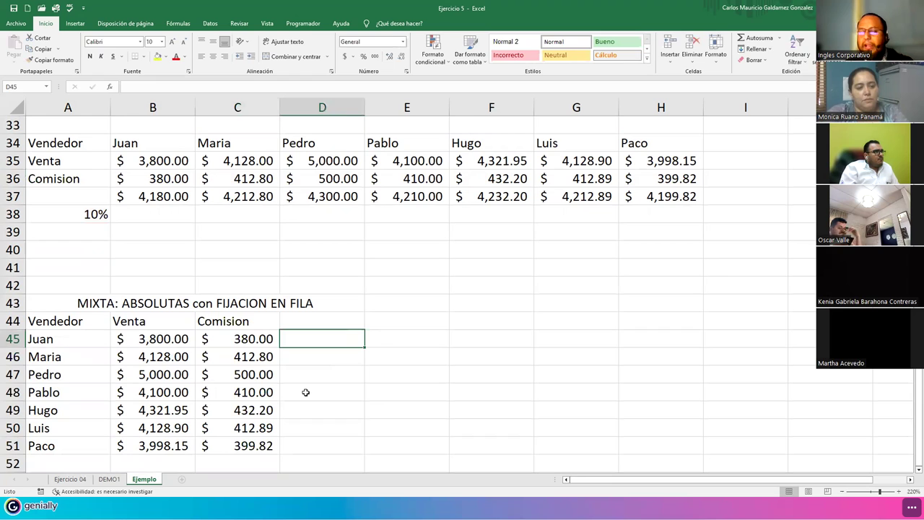
type("=")
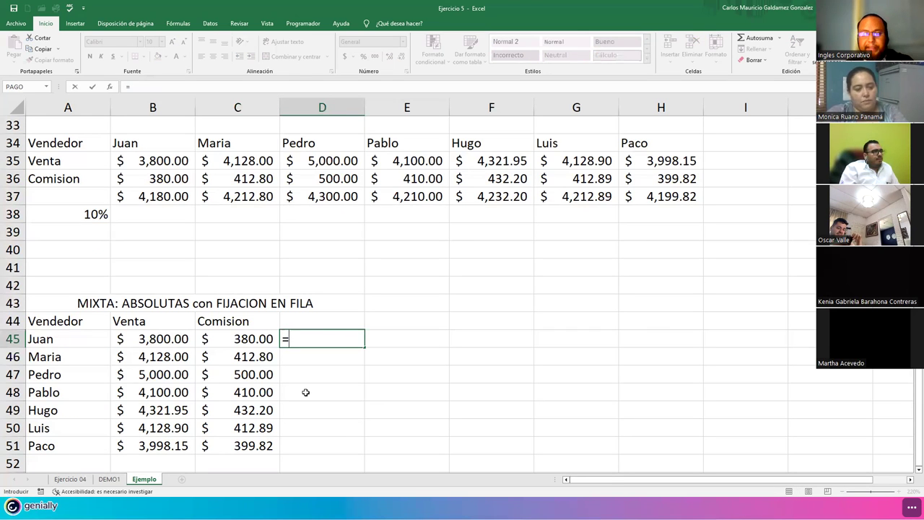
key("Left")
key("Left")
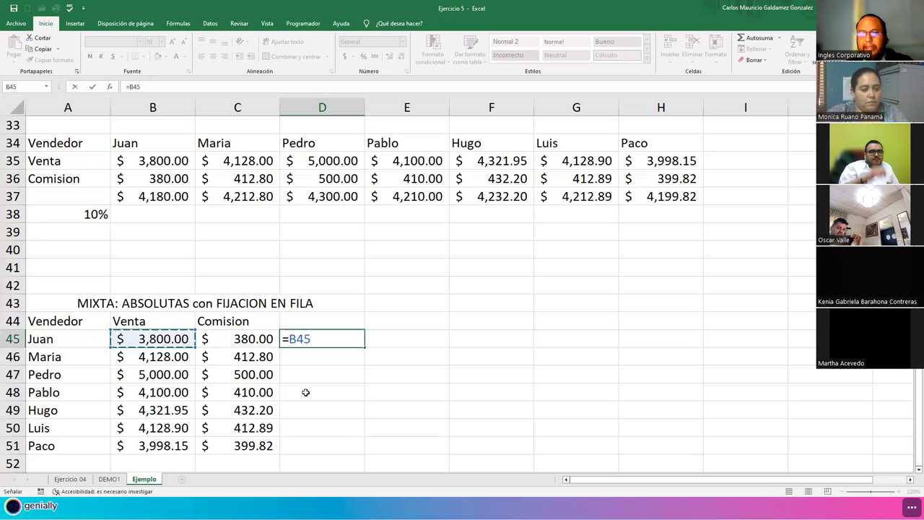
type("+")
key("Left")
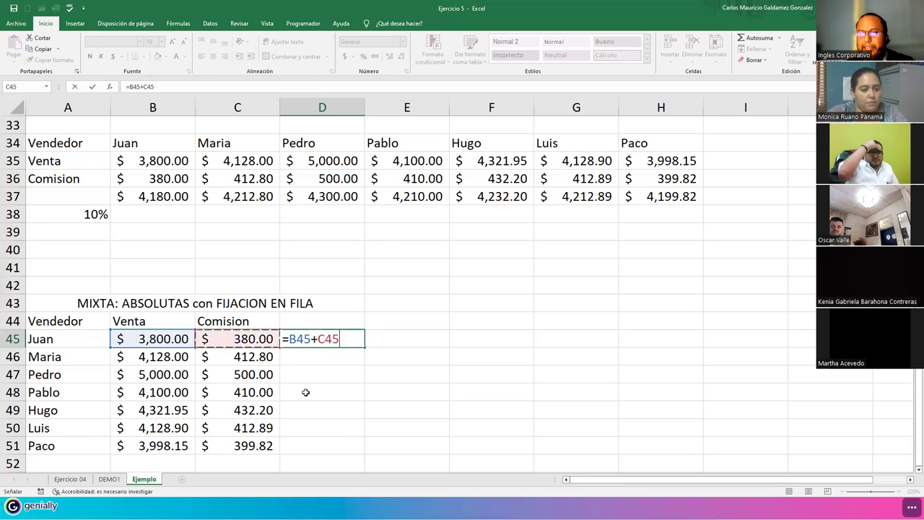
key("ctrl+Return")
Fix only the row of the commission reference in D45 so the formula reads =B45+C$45.
key("F2")
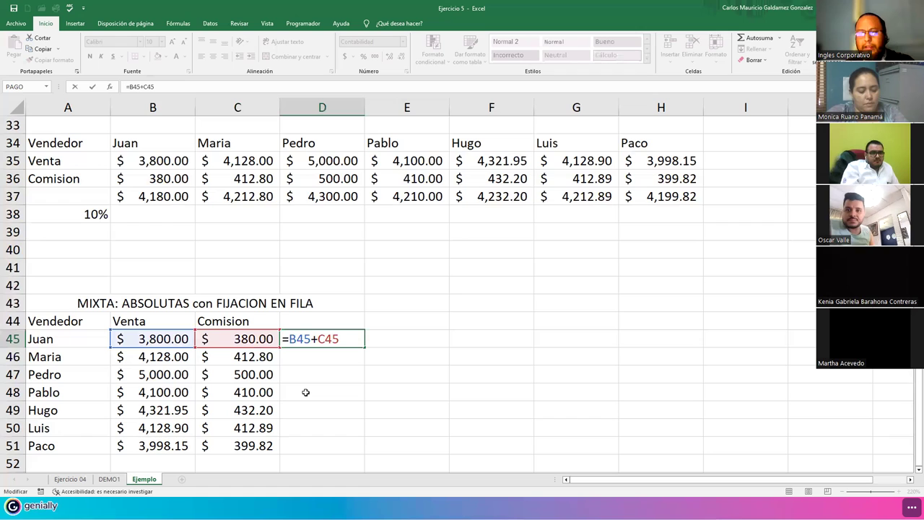
key("F4")
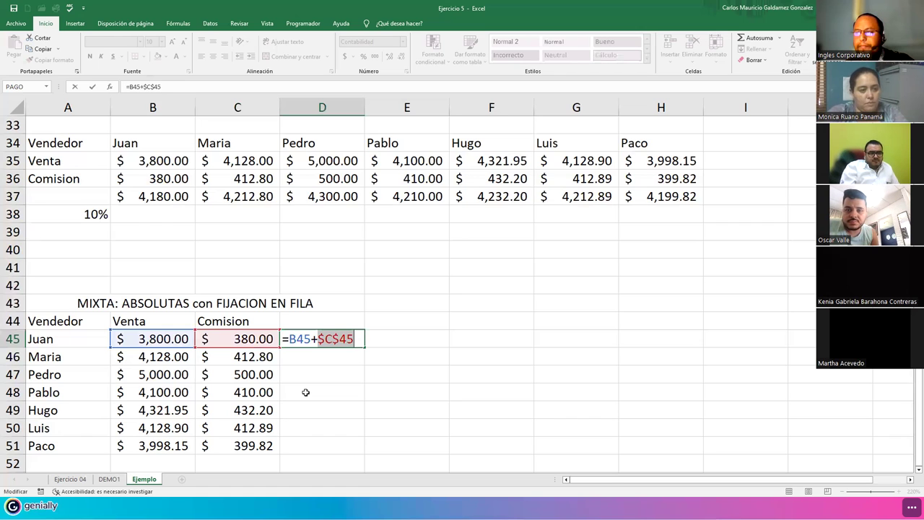
key("F4")
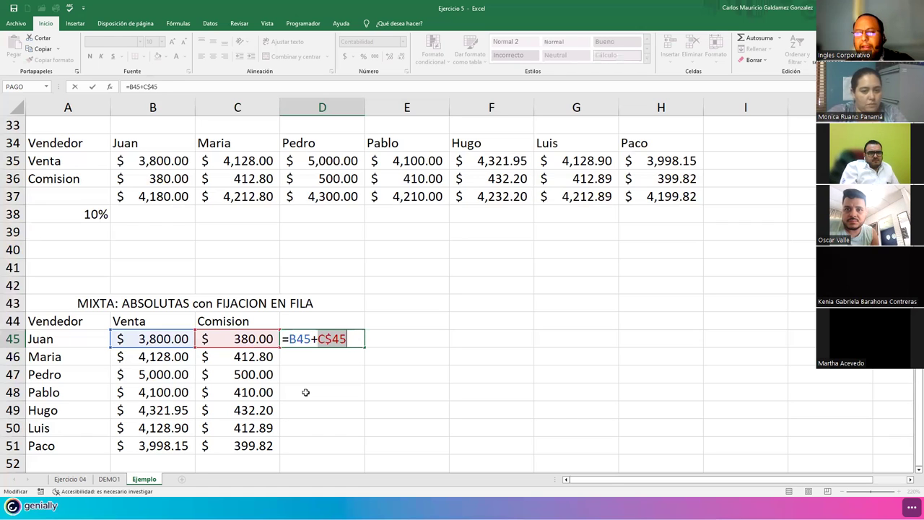
key("Return")
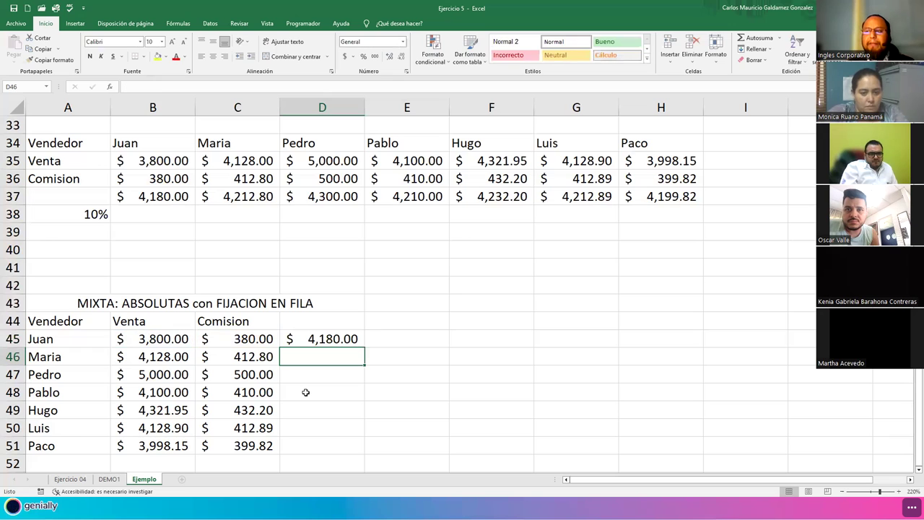
Review the sale and commission cells in rows 45 and 46 that relate to the sum formula in D45.
left_click(154, 340)
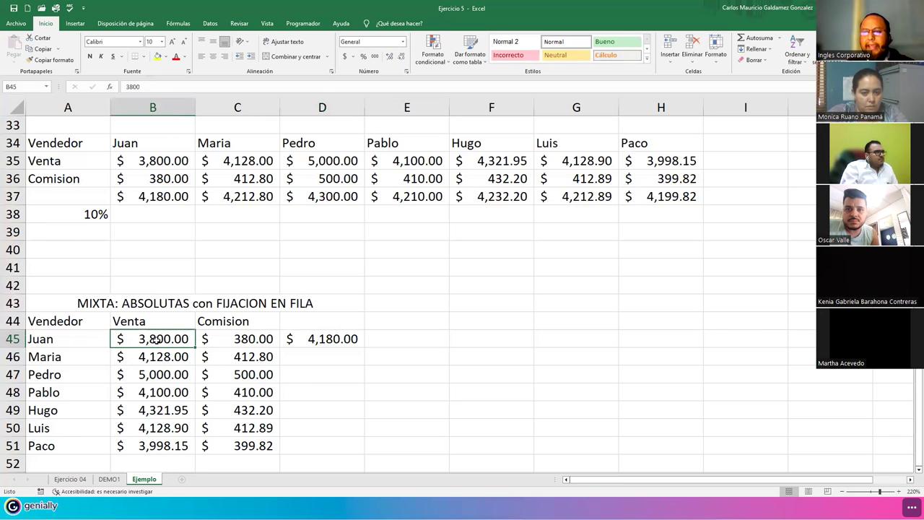
left_click(213, 363)
left_click(148, 339)
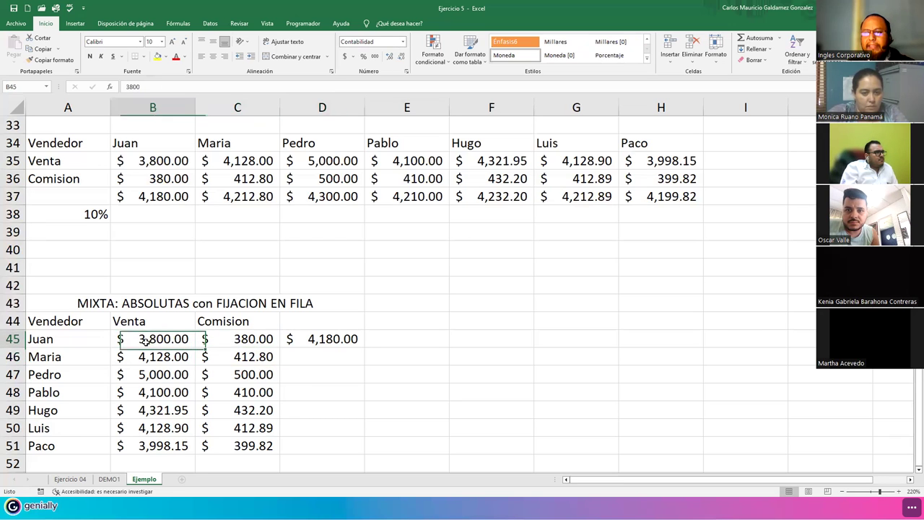
left_click(231, 341)
key("Right")
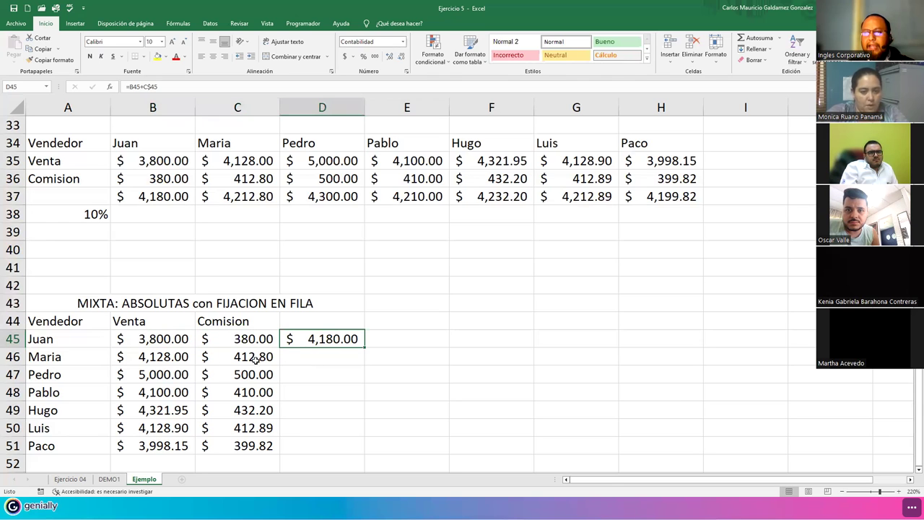
left_click(157, 358)
left_click(243, 339)
left_click(309, 359)
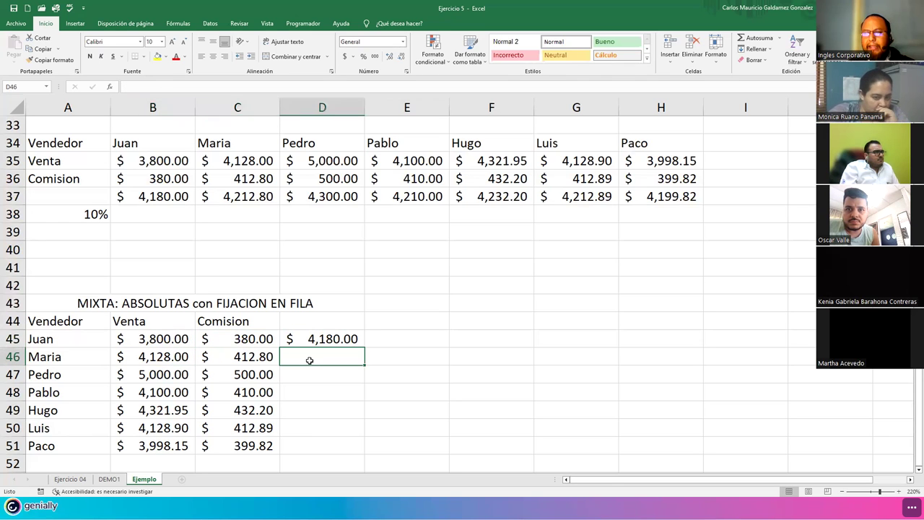
Fill the fixed-row formula from D45 down to D51 and check the copied formula in D46.
left_click(326, 341)
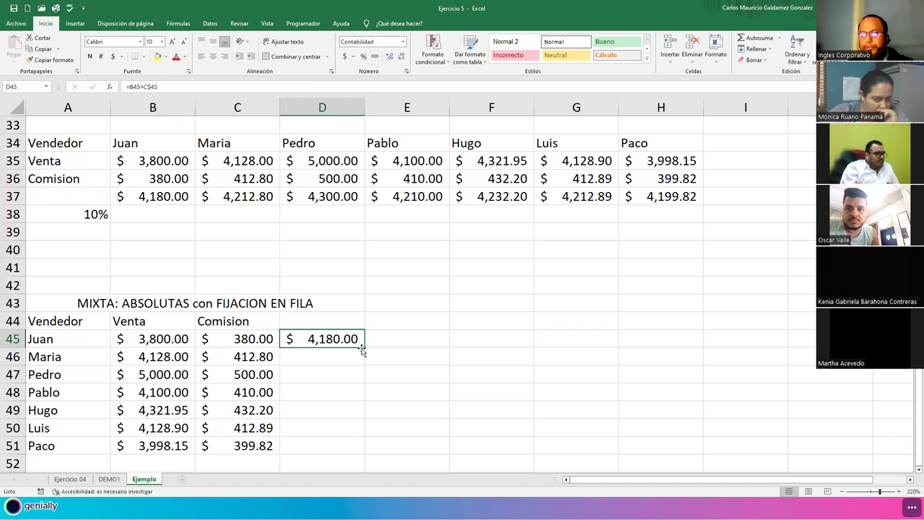
double_click(365, 349)
left_click(317, 356)
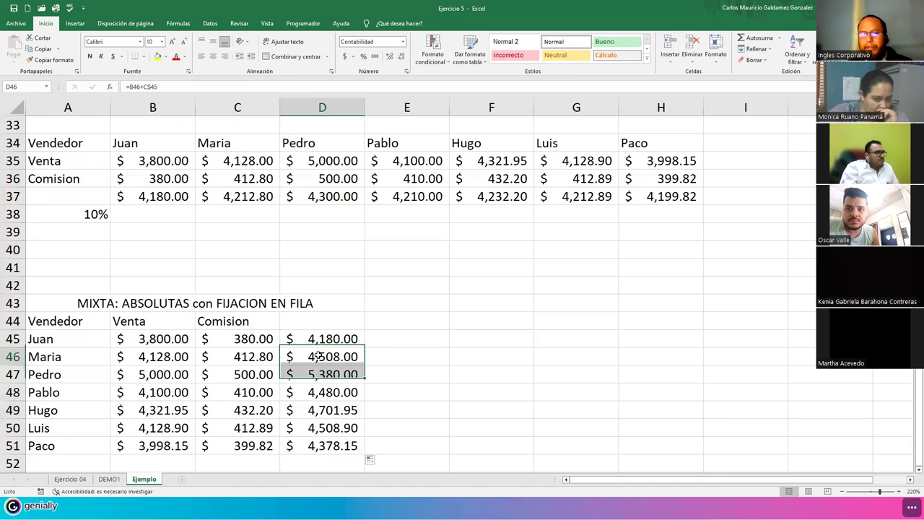
double_click(319, 356)
key("Escape")
Examine the cell references in the copied fixed-row formulas of D47 through D51.
left_click(322, 375)
double_click(322, 375)
left_click(318, 394)
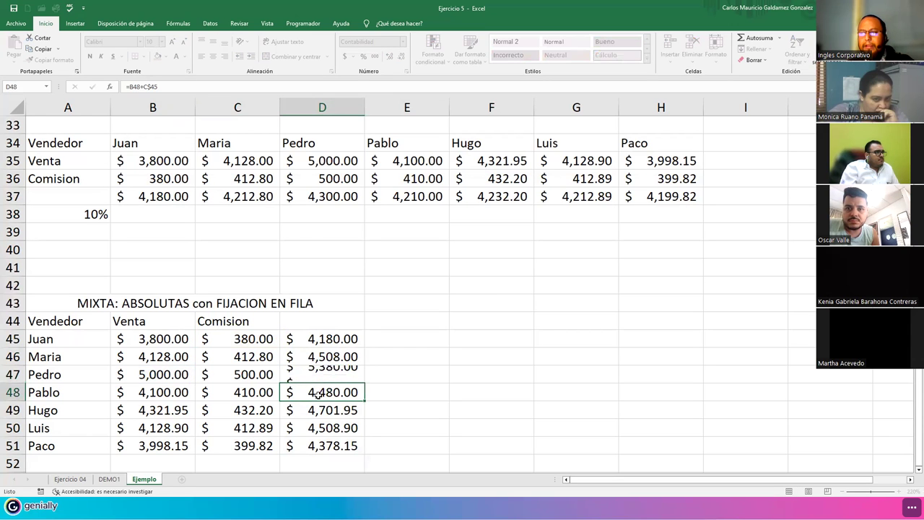
double_click(318, 393)
key("Escape")
left_click(318, 410)
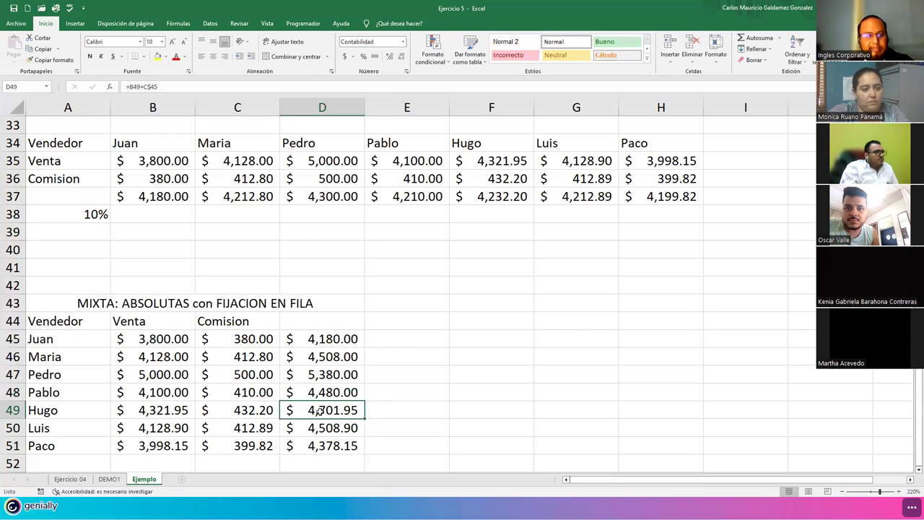
double_click(320, 410)
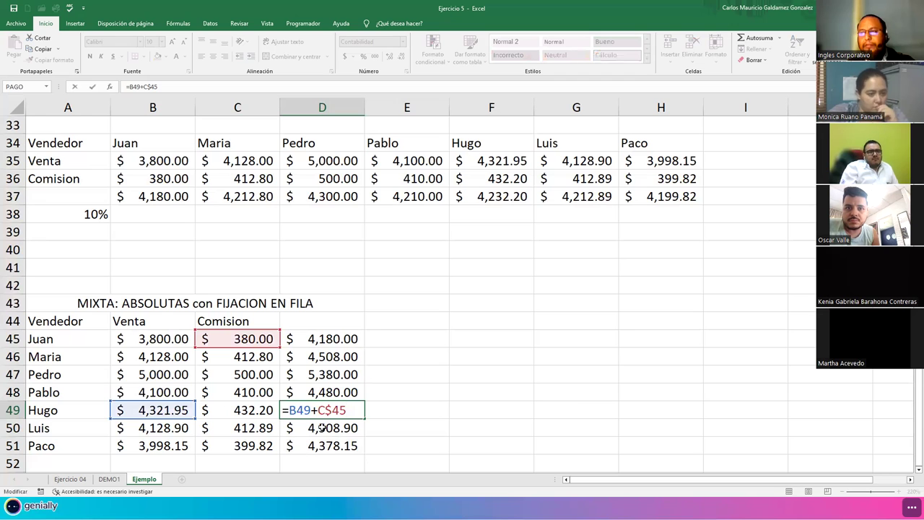
left_click(322, 427)
double_click(322, 427)
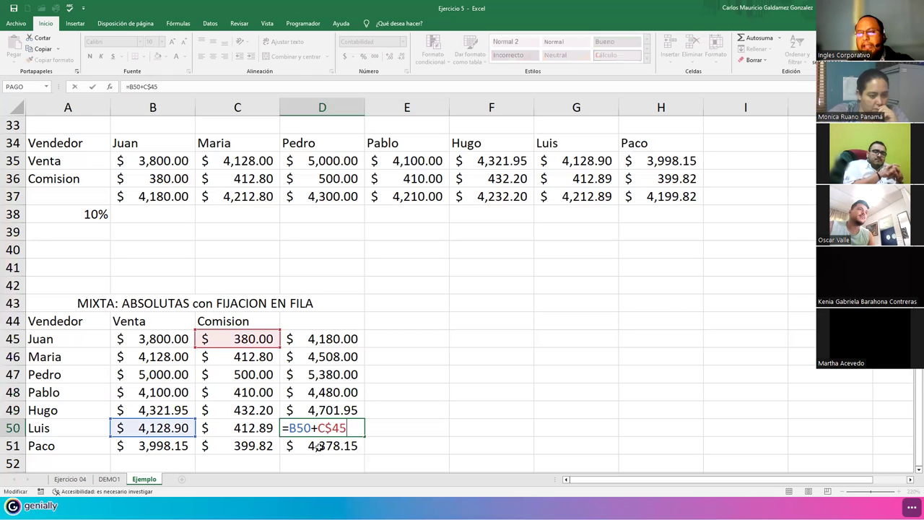
left_click(319, 447)
double_click(319, 446)
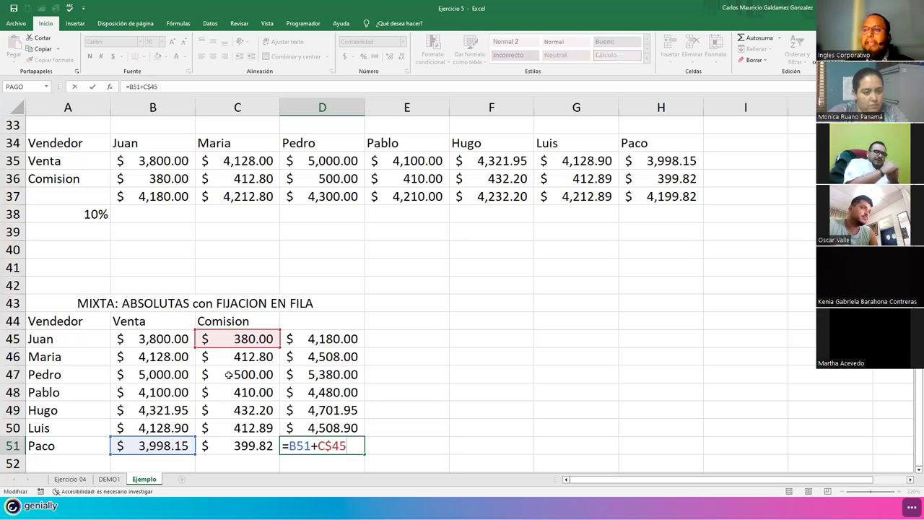
Review the fixed-column formulas across B37:H37 for comparison with the fixed-row example.
left_click(137, 205)
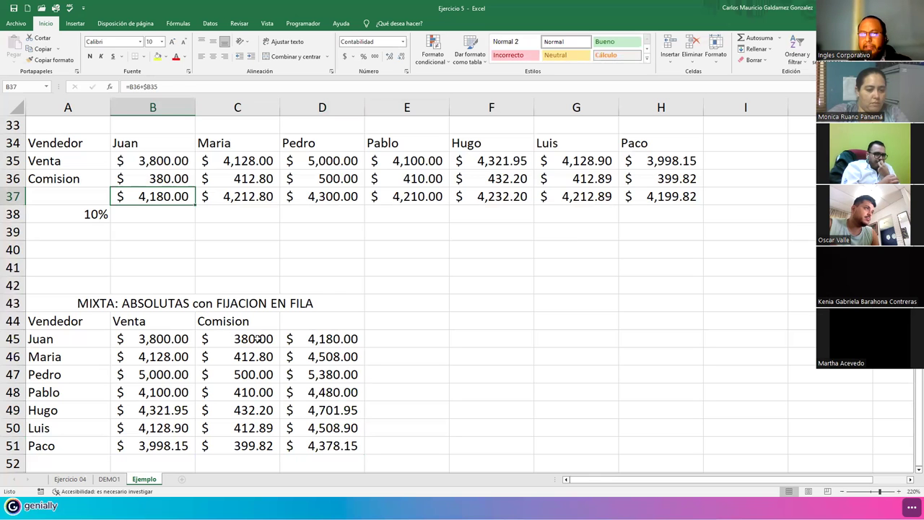
scroll(258, 341, "up", 11)
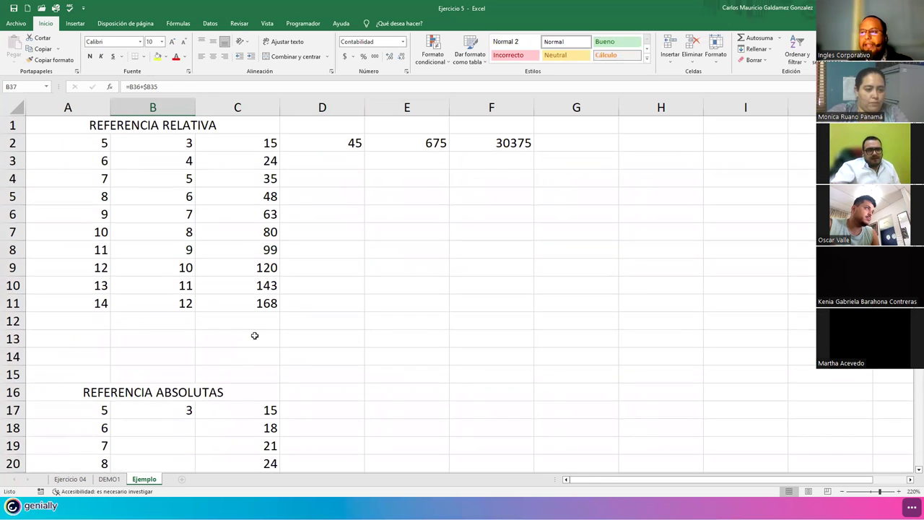
scroll(250, 334, "down", 10)
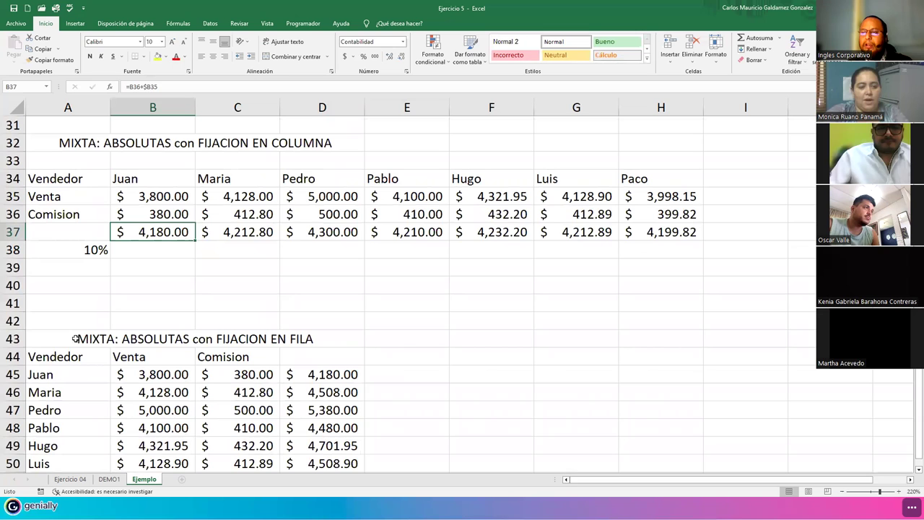
left_click(209, 232)
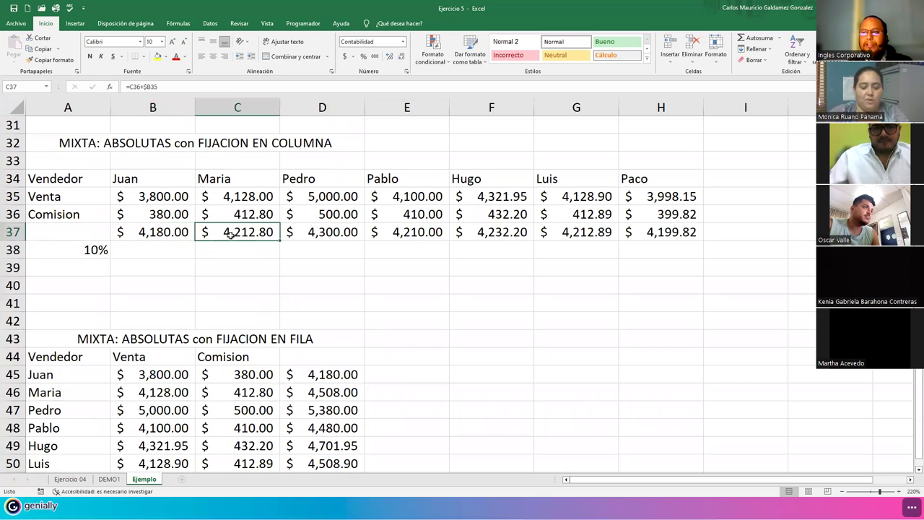
left_click(323, 234)
left_click(415, 229)
left_click(477, 233)
left_click(546, 233)
left_click(650, 227)
left_click(180, 230)
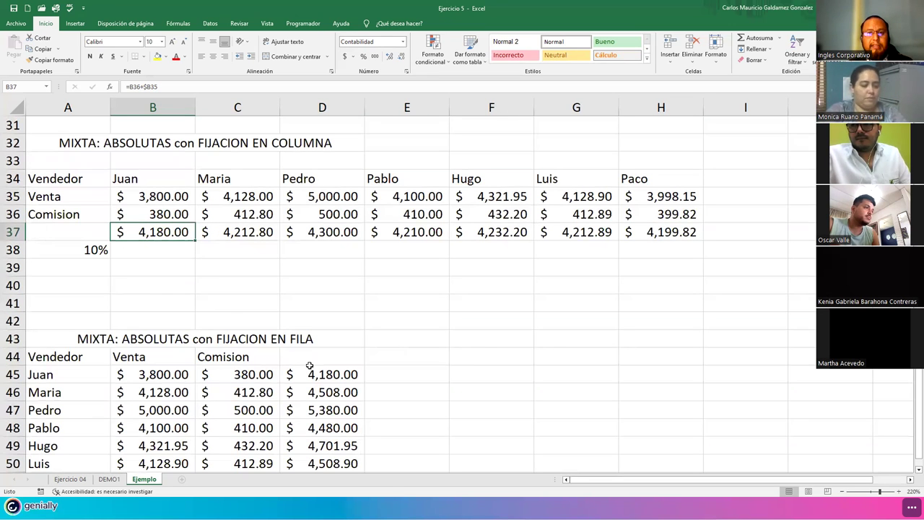
Move the 10% commission rate from A38 to A39.
scroll(262, 373, "down", 5)
scroll(262, 373, "up", 10)
scroll(262, 373, "down", 5)
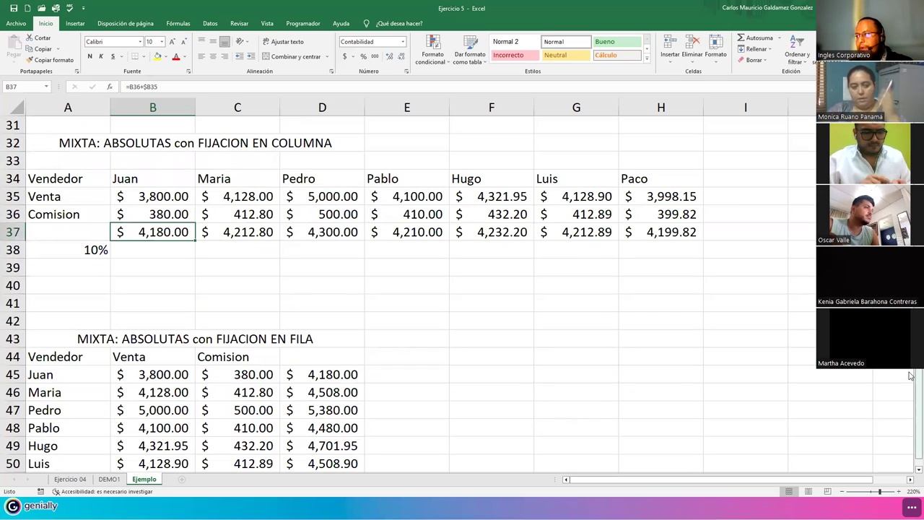
scroll(910, 457, "down", 1)
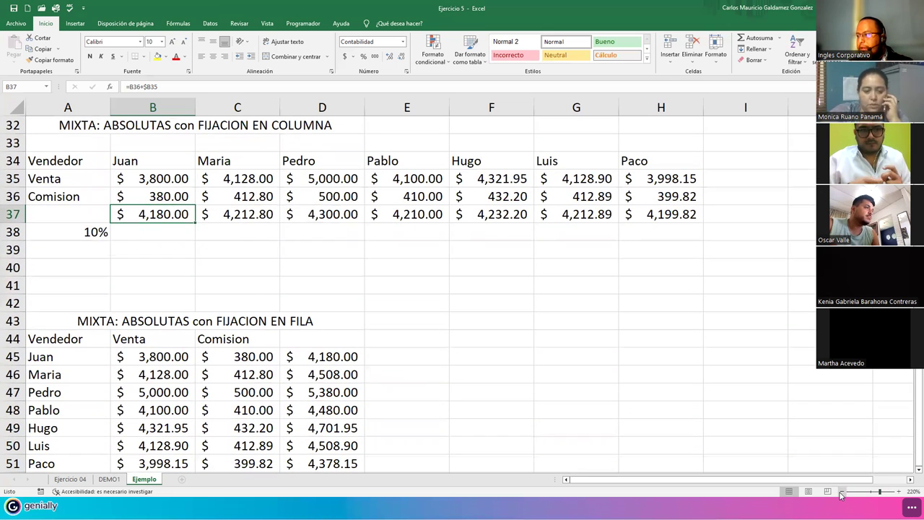
left_click(841, 491)
left_click(59, 236)
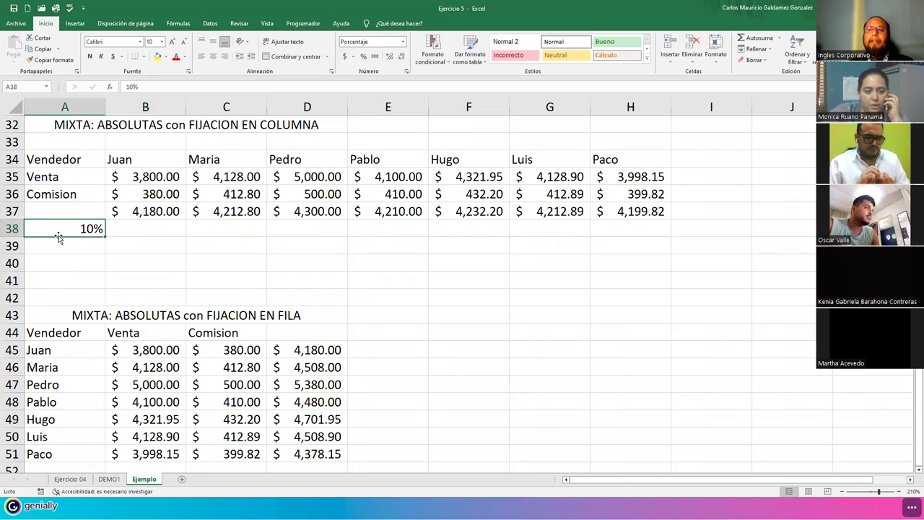
mouse_move(60, 239)
left_mouse_down()
mouse_move(60, 270)
mouse_move(58, 253)
left_mouse_up()
Check the totals in B37:H37, the commission formulas in C45:C51 and the fixed-row formula in D45.
left_click_drag(128, 210, 637, 215)
left_click_drag(226, 351, 231, 449)
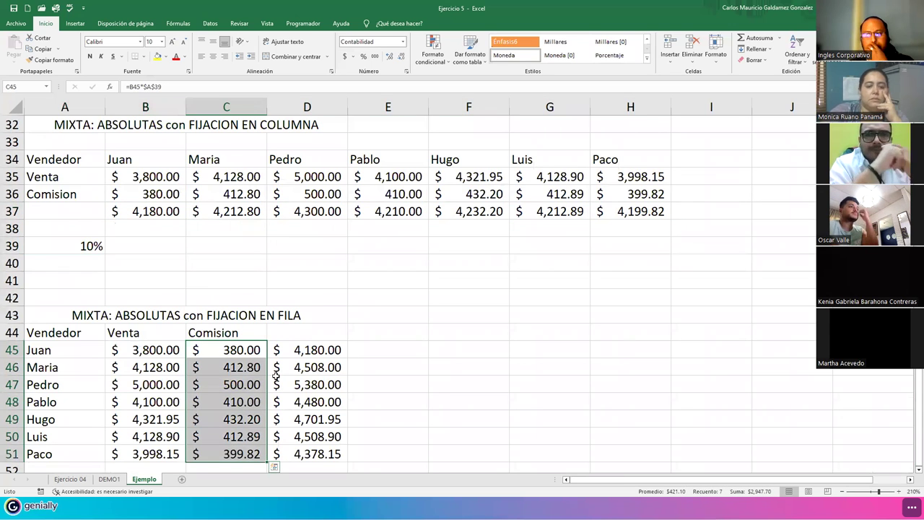
left_click(287, 349)
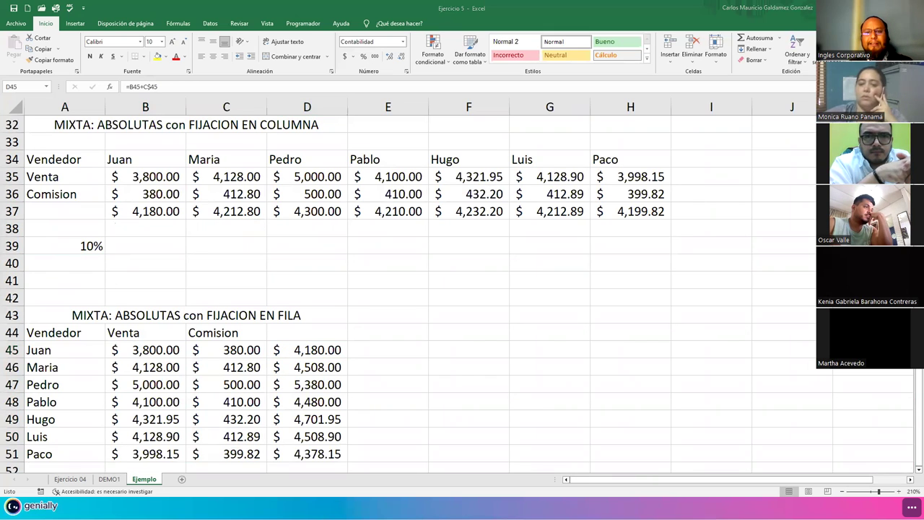
Switch to the Ejercicio 5 PDF guide in the browser and read its introduction to references and the hotel billing exercise.
left_click(56, 247)
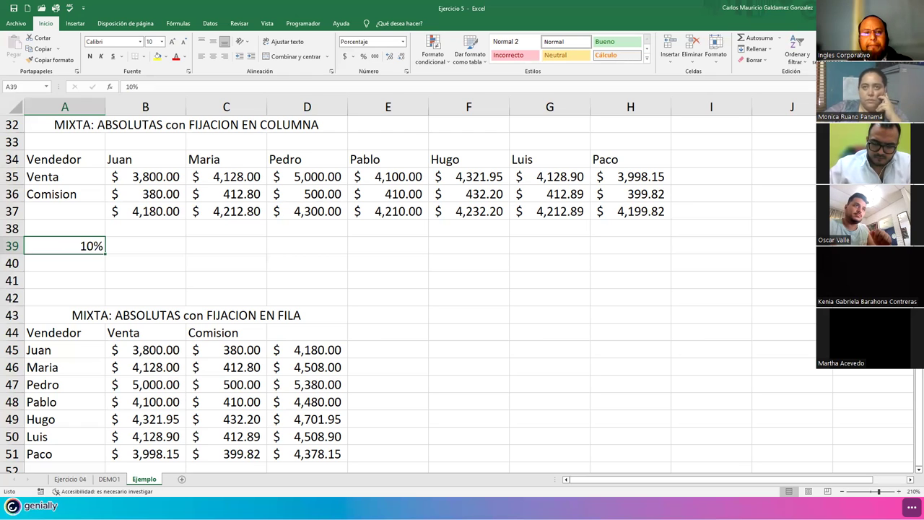
key("alt+Tab")
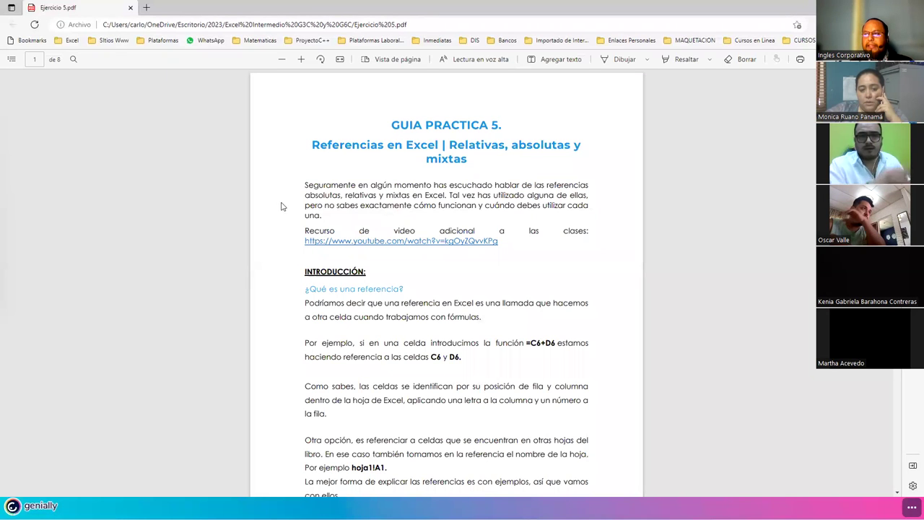
left_click_drag(306, 290, 466, 317)
left_click(441, 330)
scroll(442, 332, "down", 3)
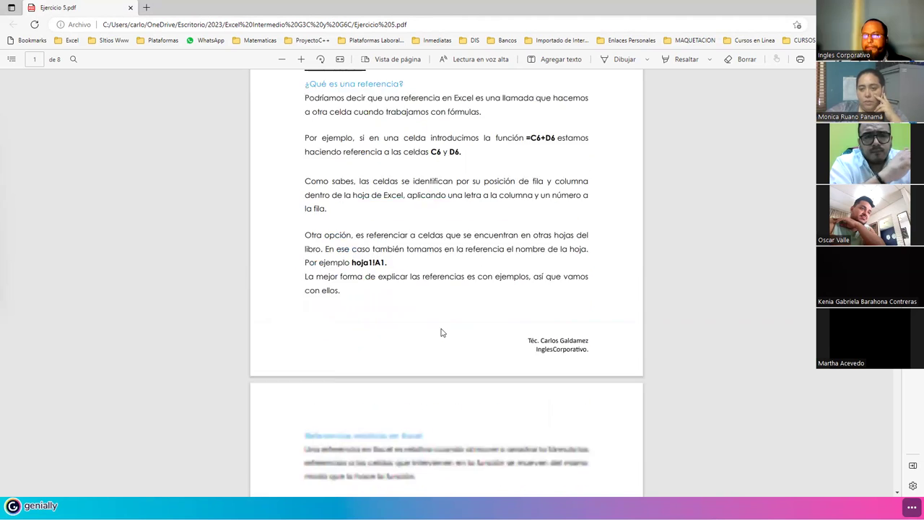
scroll(443, 332, "down", 6)
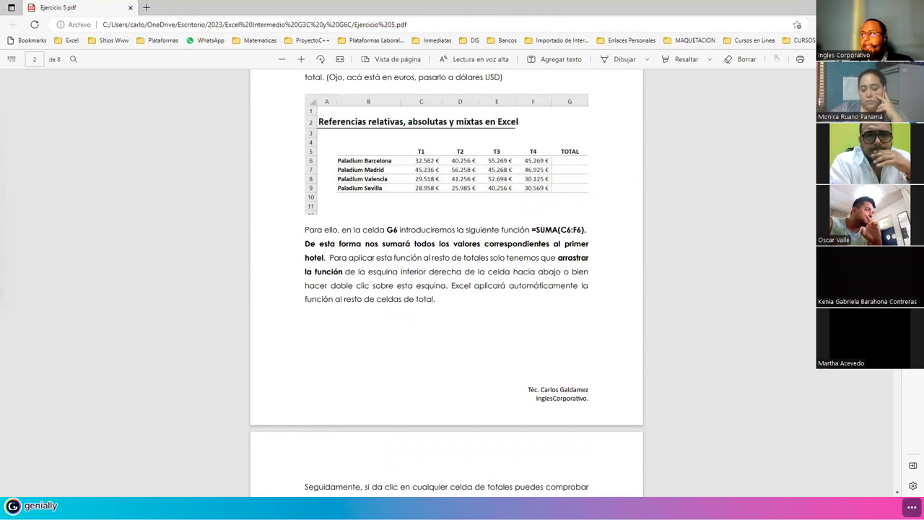
scroll(744, 103, "up", 2)
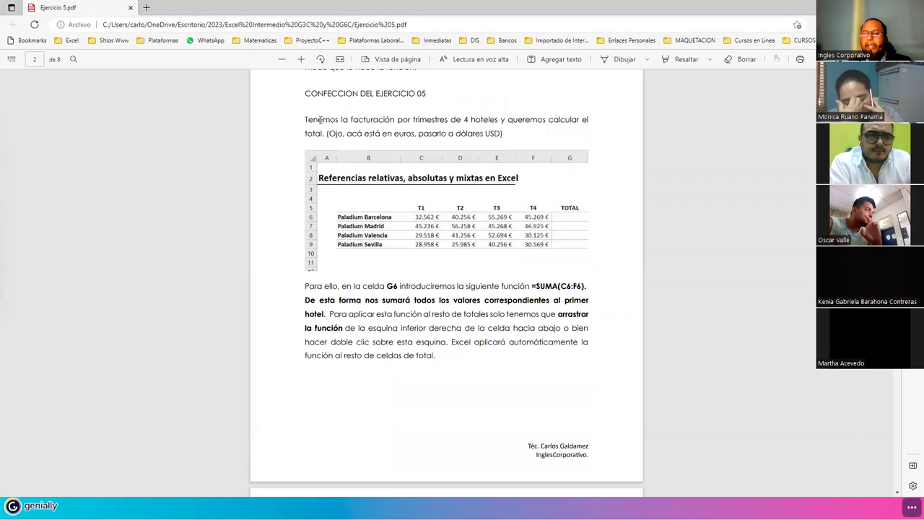
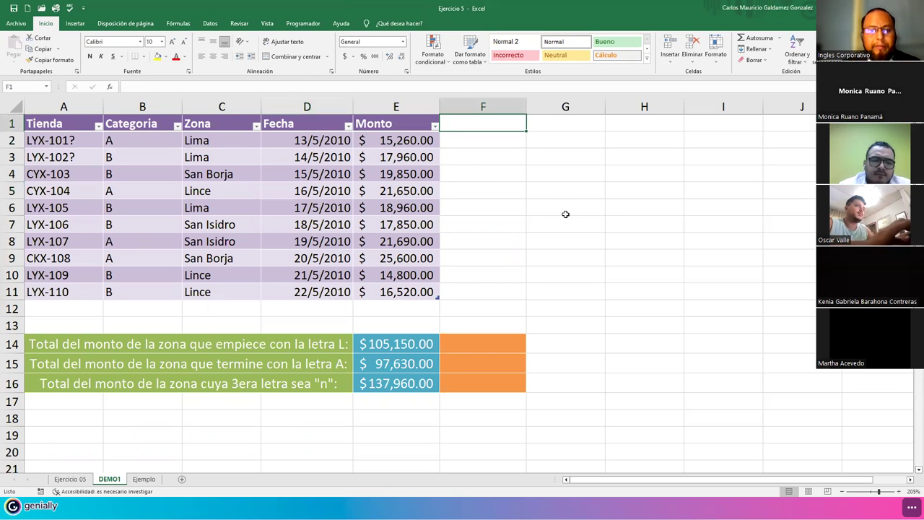
On the DEMO1 sheet, extend the store table with a "%" column headed in F1 and turn on its total row.
type("%")
key("Return")
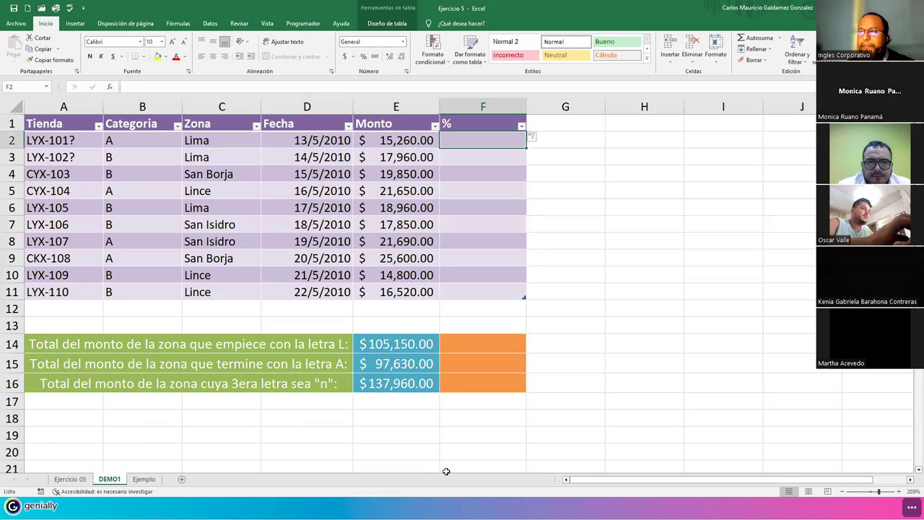
left_click(363, 310)
left_click(329, 275)
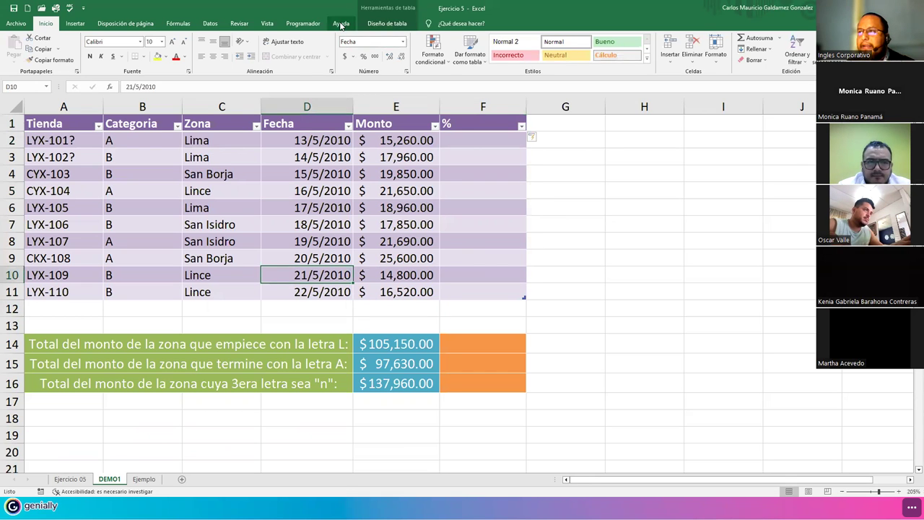
left_click(387, 23)
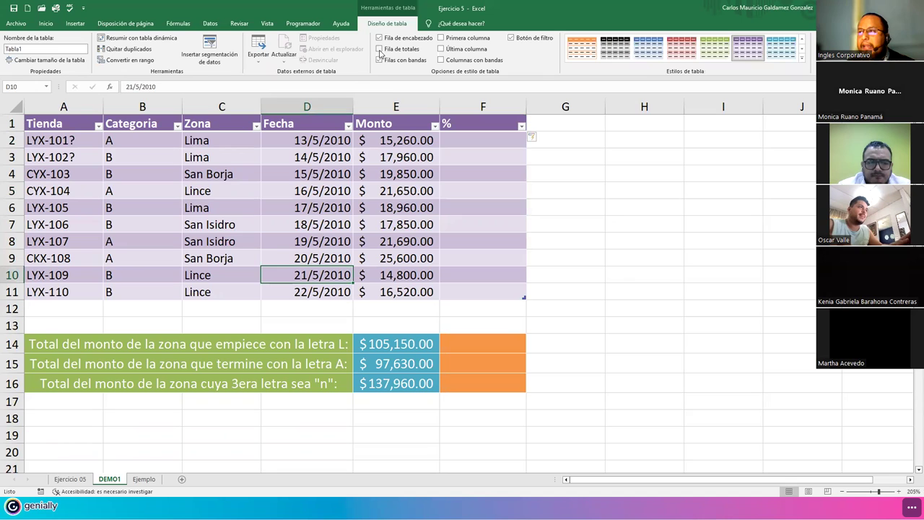
left_click(379, 48)
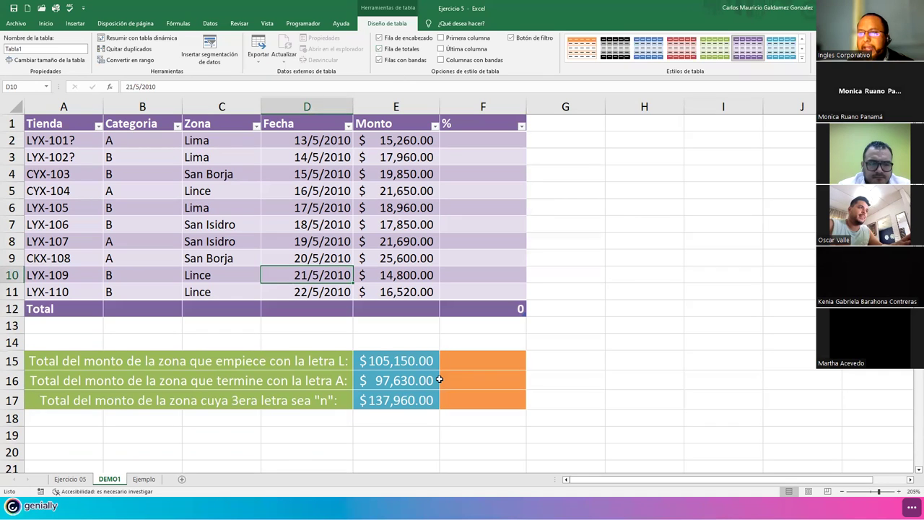
Set the total row of the Monto column, cell E12, to the Suma function.
left_click(393, 309)
left_click(444, 312)
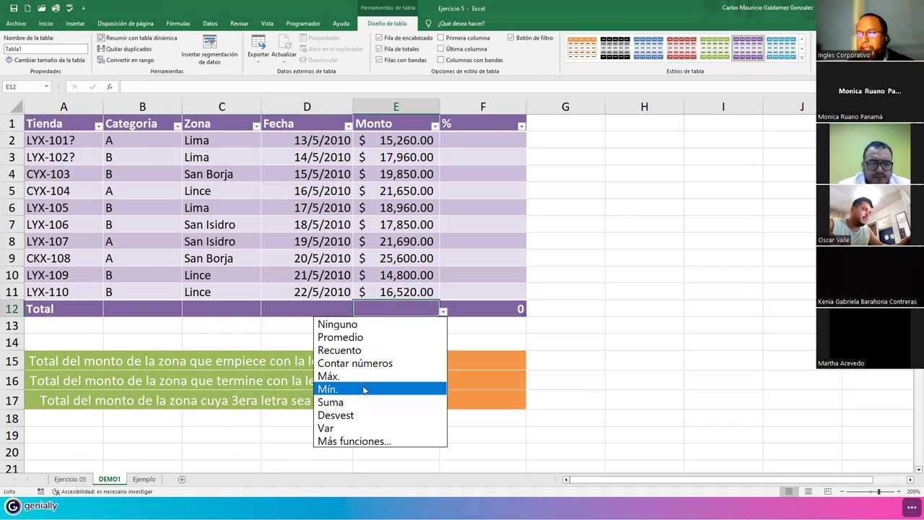
left_click(345, 402)
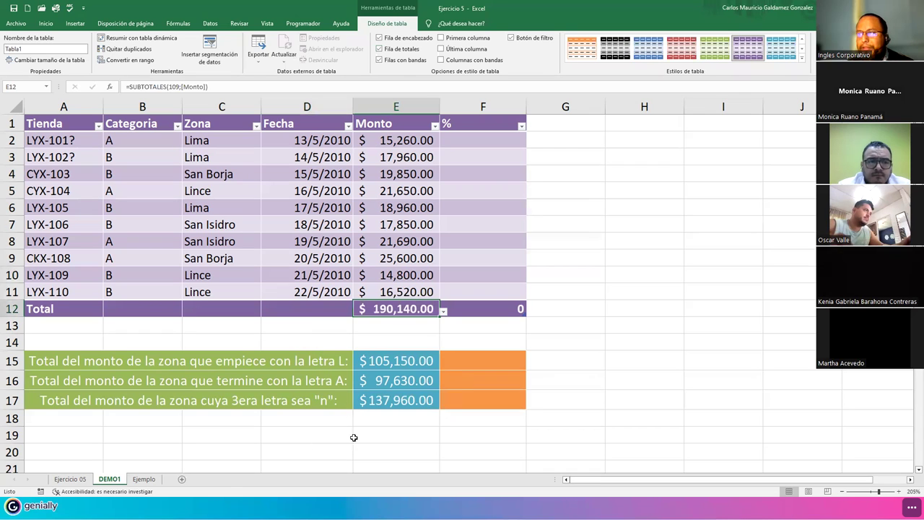
Center the "%" header in F1 horizontally.
left_click(479, 143)
left_click(448, 122)
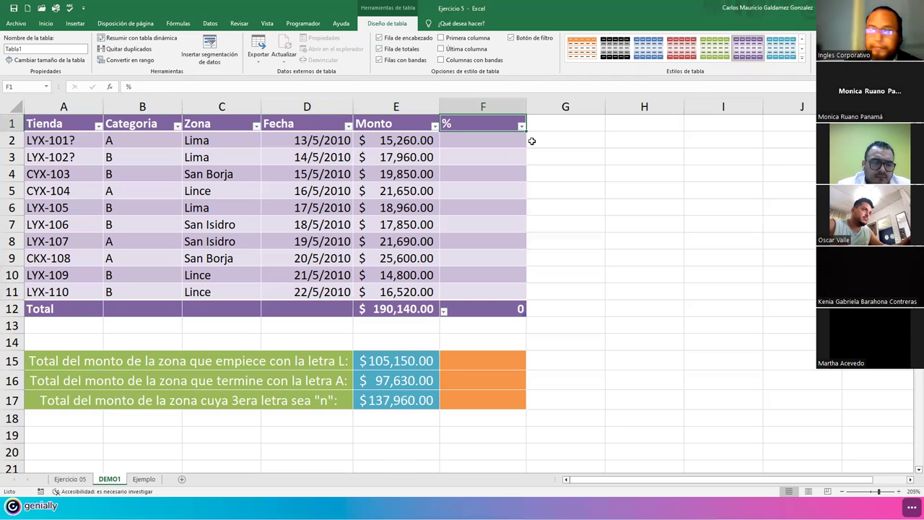
left_click(46, 24)
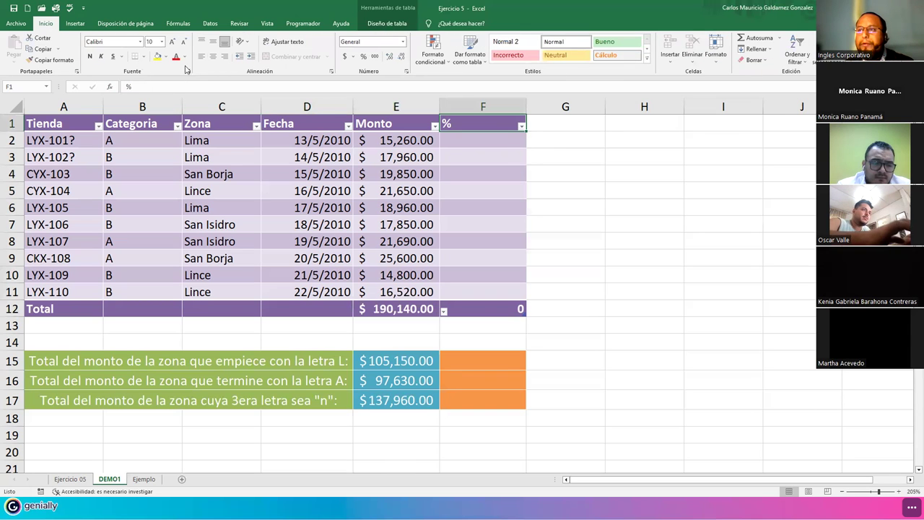
left_click(213, 55)
left_click(502, 145)
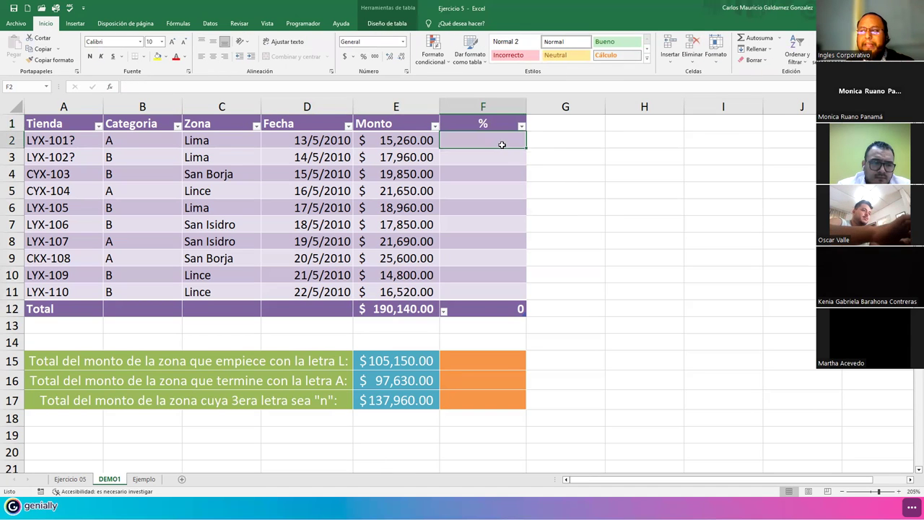
type("=")
key("Left")
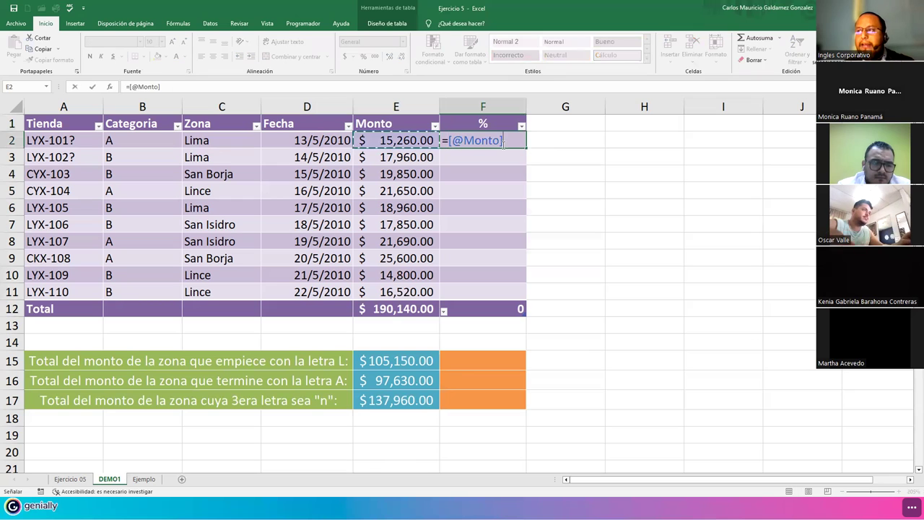
type("/")
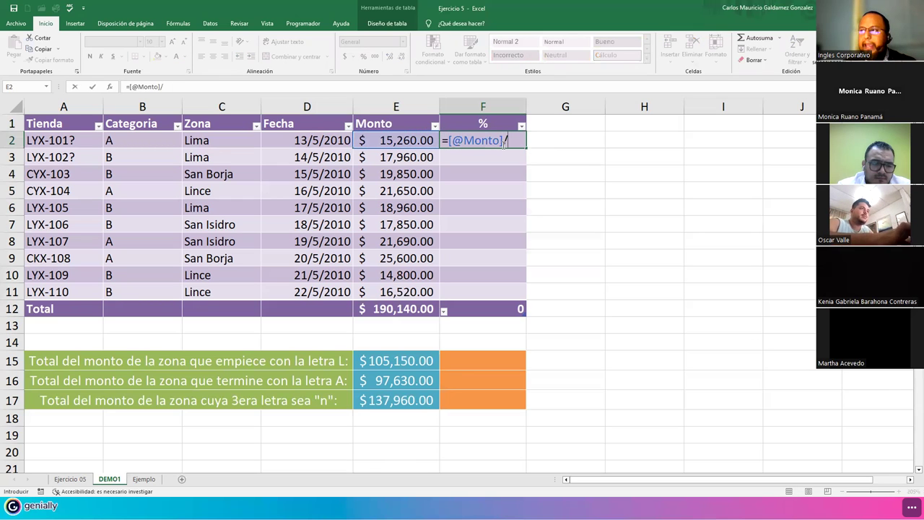
key("Down")
key("Down")
key("Down")
key("Down")
key("Down")
key("Down")
key("Down")
key("Down")
key("Down")
key("Down")
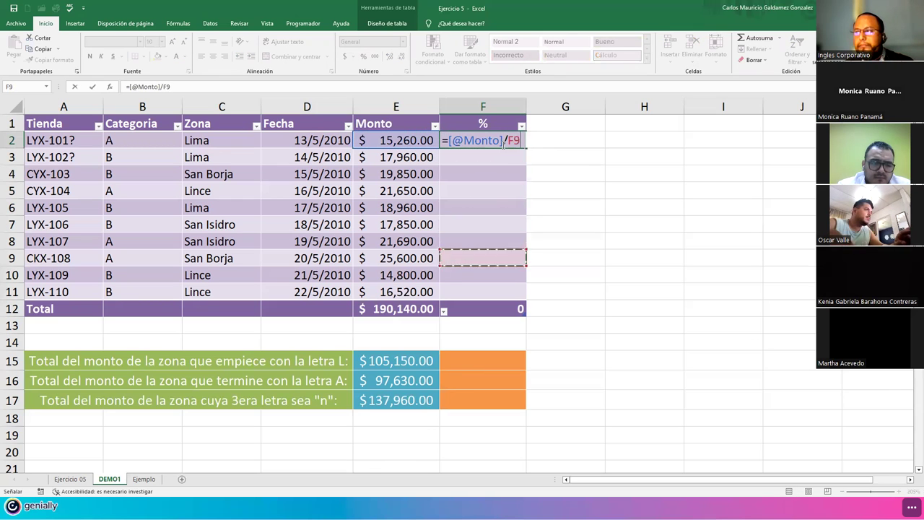
key("Left")
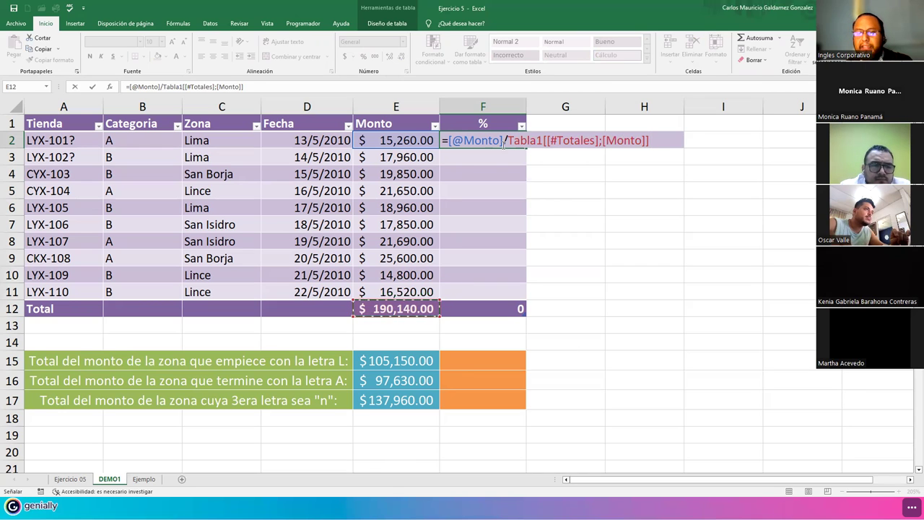
key("ctrl+Return")
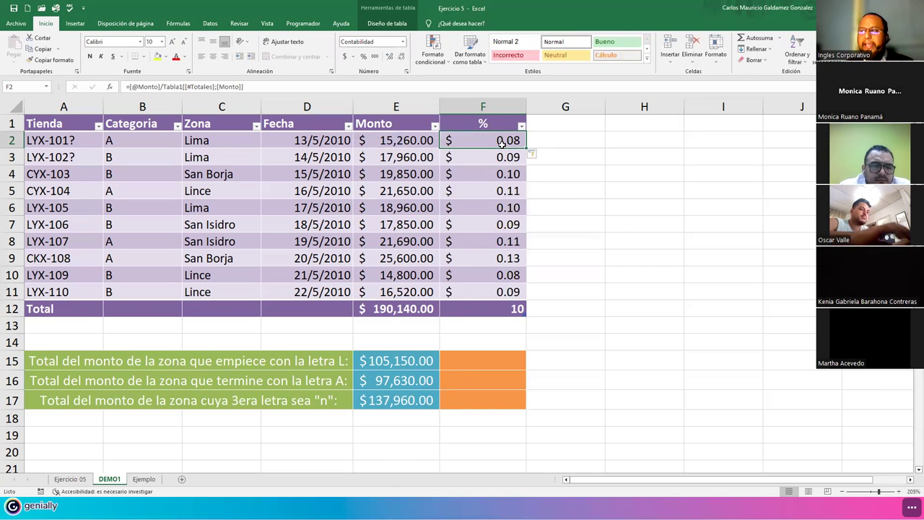
Apply the percentage format to F2:F11 and to the % column's total in F12.
left_click_drag(475, 137, 475, 291)
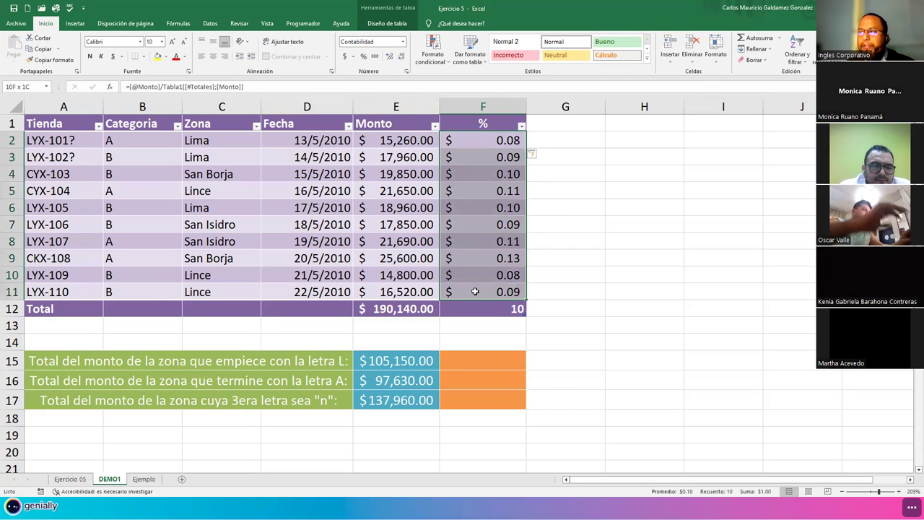
left_click(363, 58)
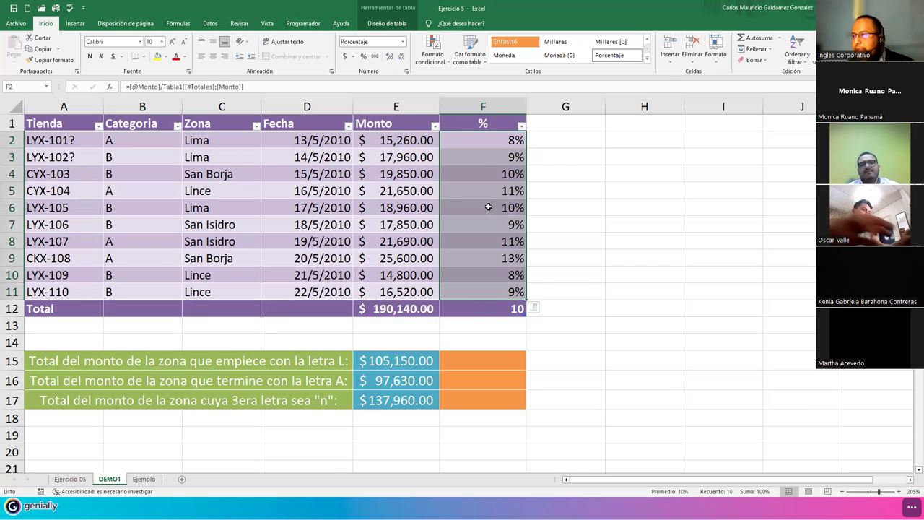
left_click(477, 310)
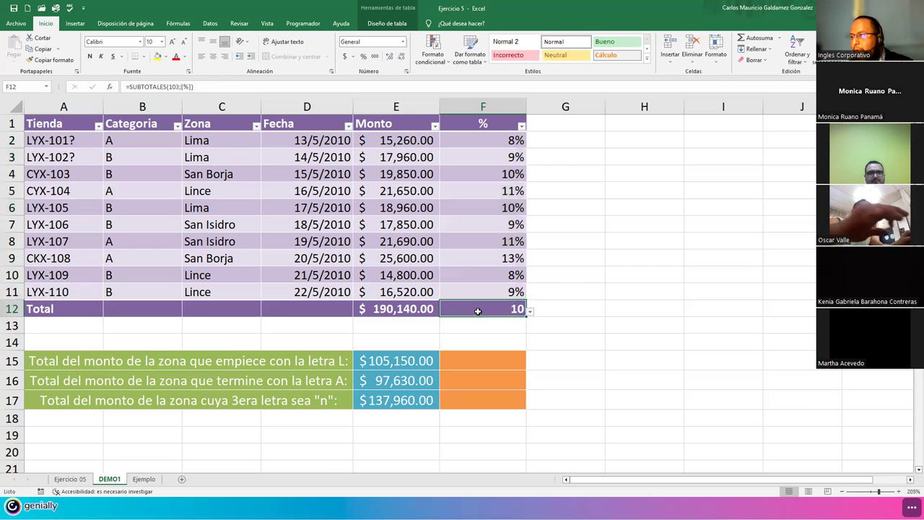
left_click(363, 57)
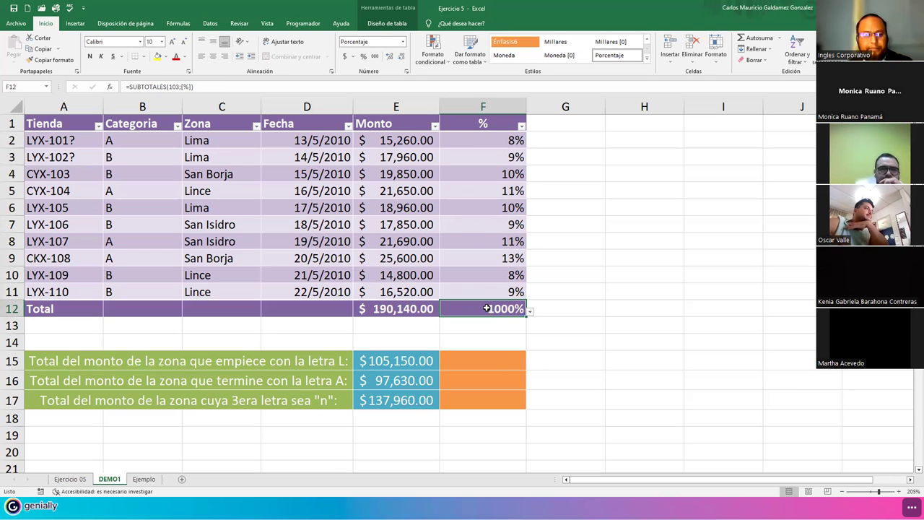
Change the function of the % column's total in F12 to Suma.
type("1")
key("Escape")
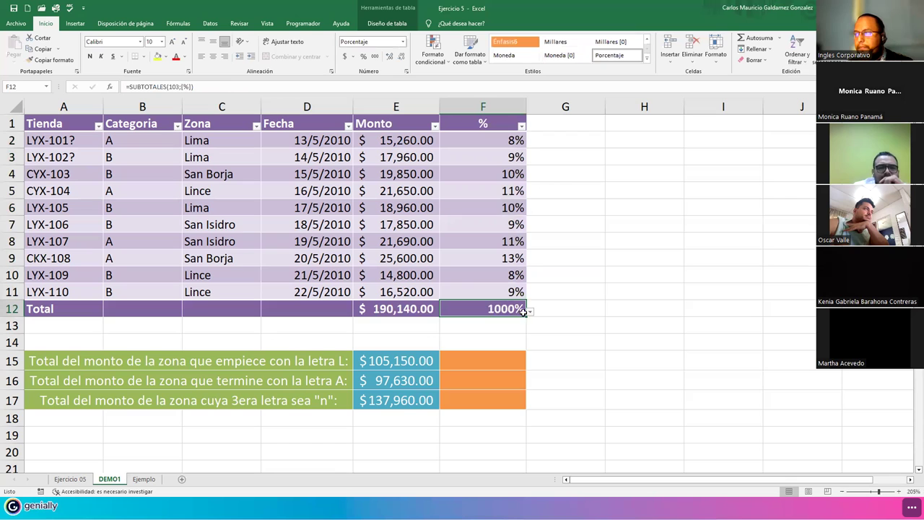
left_click(531, 311)
left_click(497, 331)
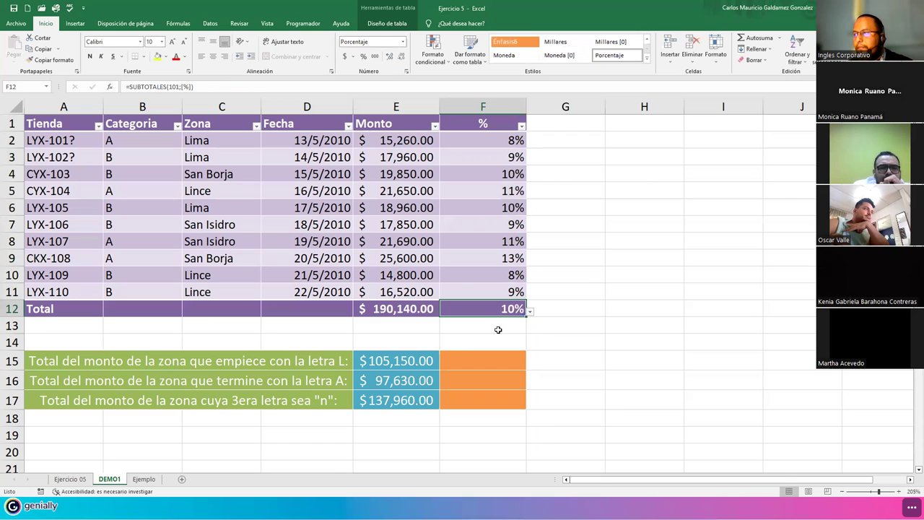
left_click(531, 311)
left_click(435, 402)
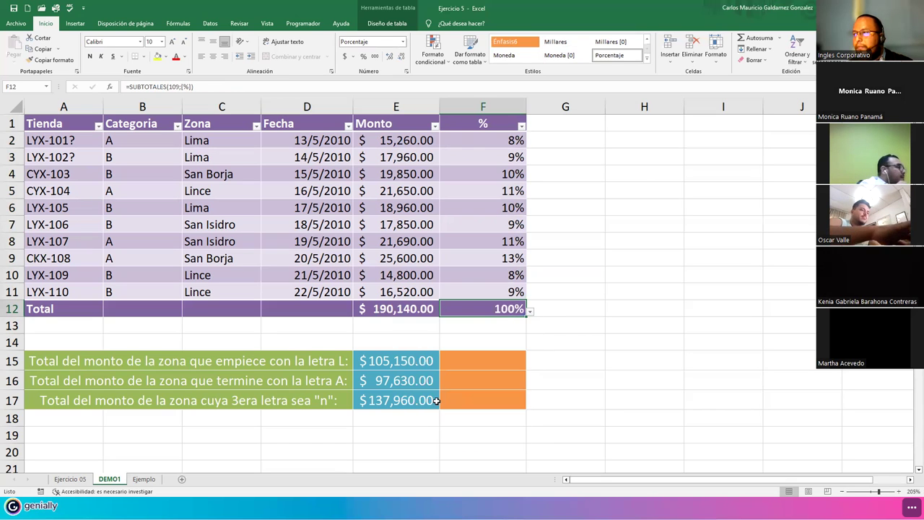
Examine the structured table references in the F2 formula, leaving the formula as it is.
left_click(472, 140)
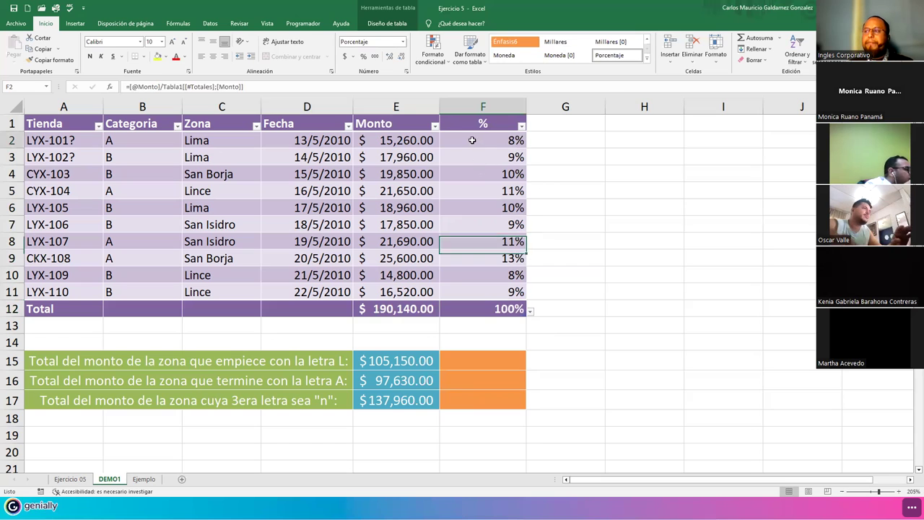
left_click(469, 137)
double_click(468, 137)
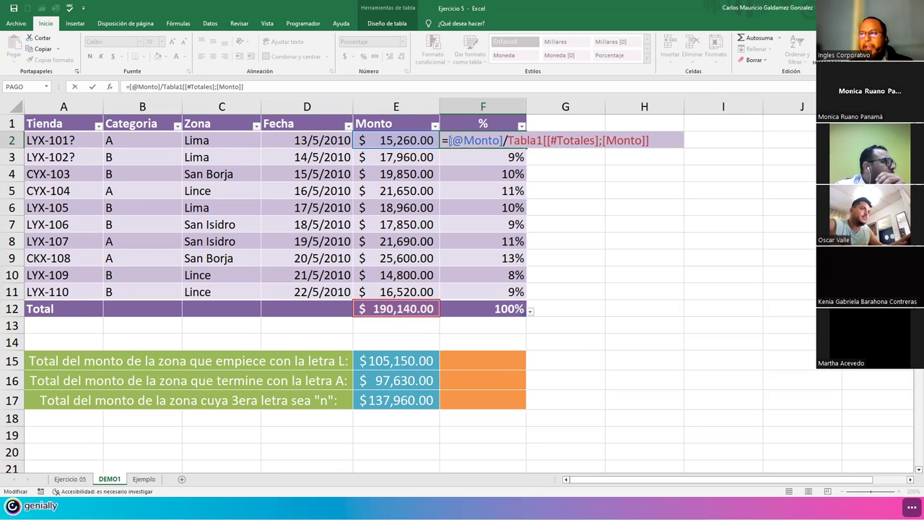
left_click_drag(448, 142, 656, 141)
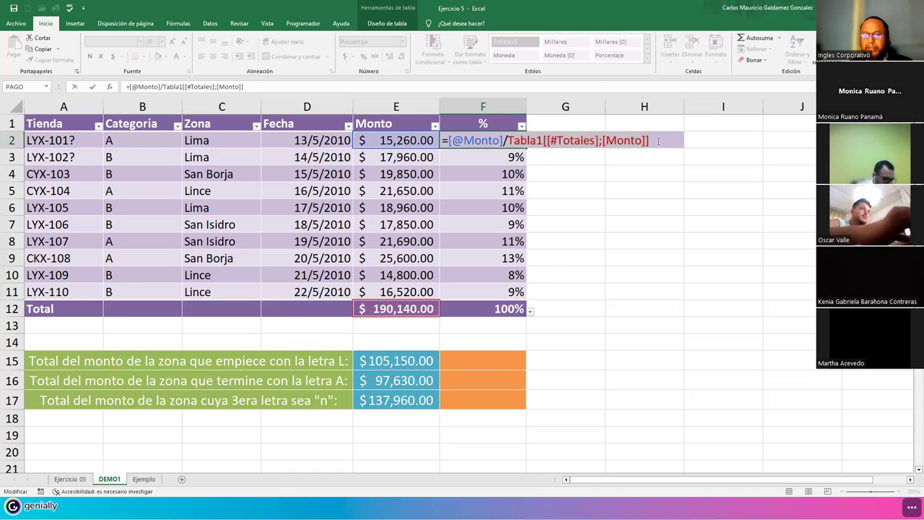
key("Return")
key("Up")
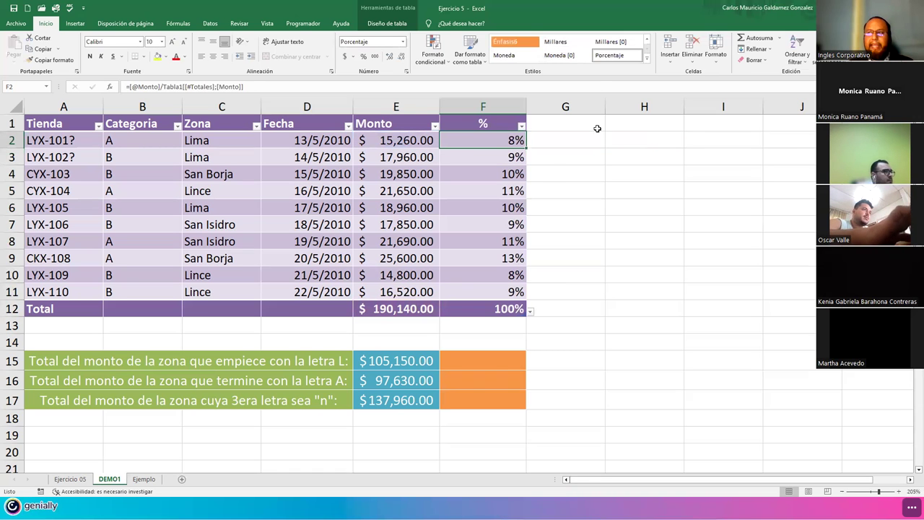
Show F2 in General format to view its underlying decimal value, and restore its percentage format.
left_click(402, 41)
left_click(382, 93)
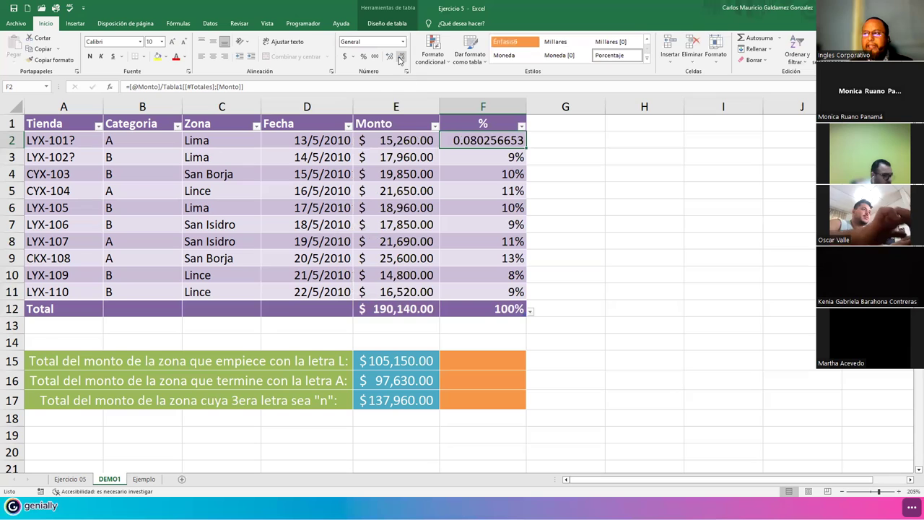
left_click(363, 61)
Show the percentages in F2:F11 with one decimal place.
left_click_drag(483, 140, 486, 292)
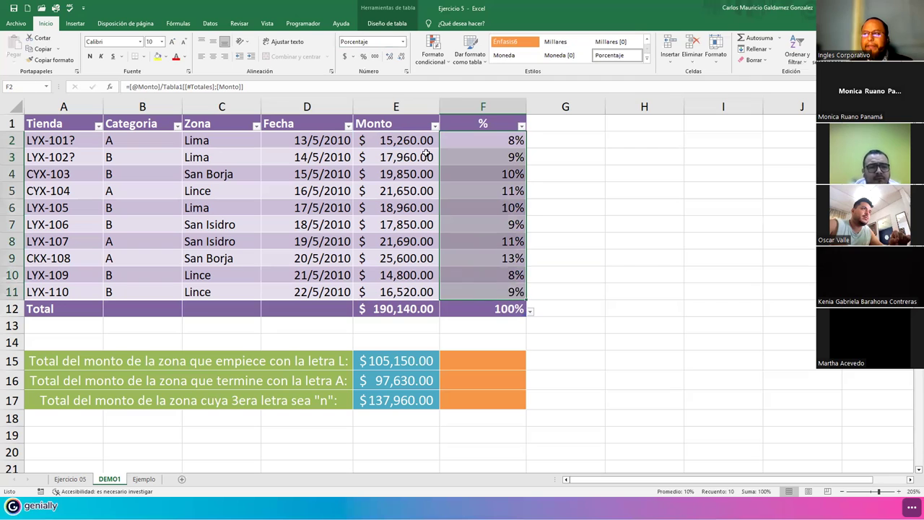
left_click(389, 58)
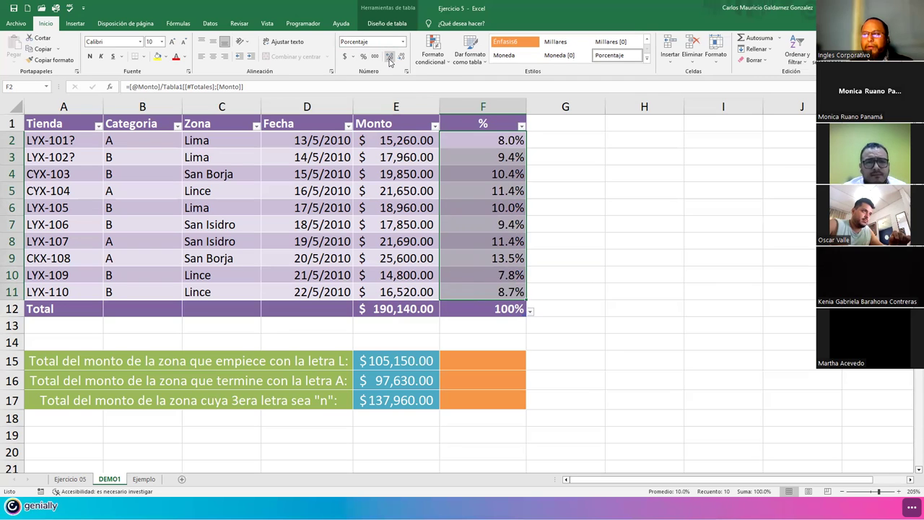
left_click(466, 224)
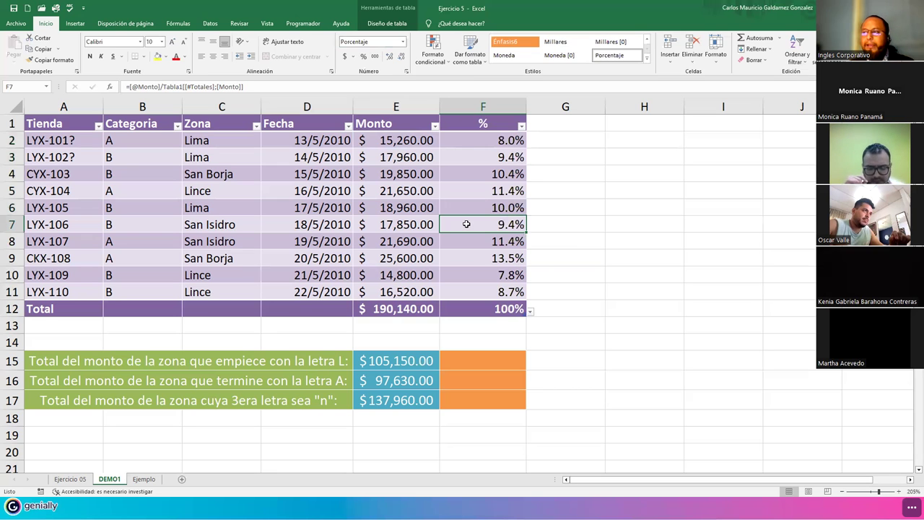
Review the percentages in F2:F11 and the formula behind their total in F12.
left_click(479, 308)
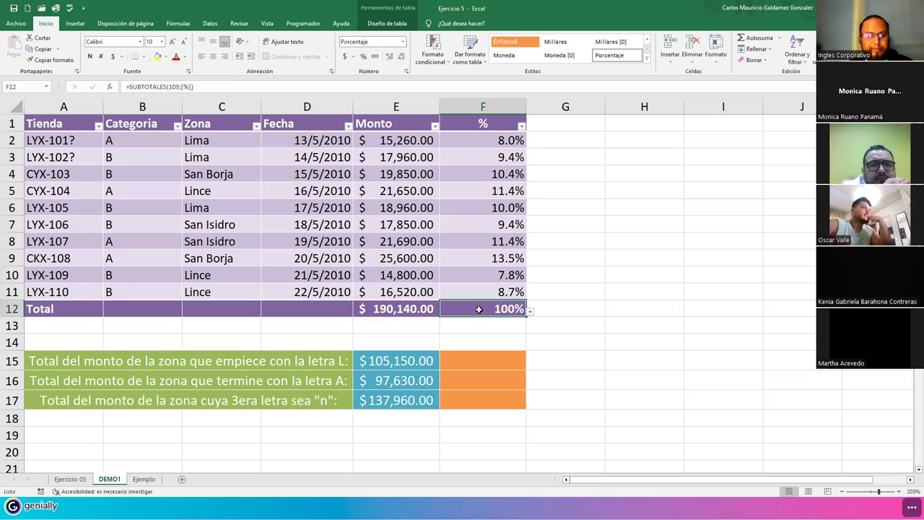
left_click_drag(475, 144, 474, 296)
left_click(474, 309)
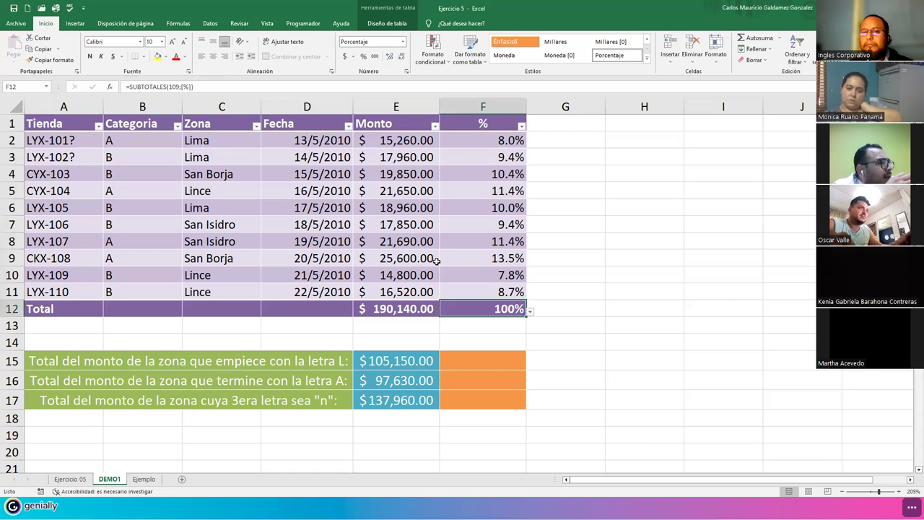
Switch to the Ejercicio 4 workbook and move the CONTAR exercise picture to the right, clear of the empty columns beside it.
key("alt+Tab")
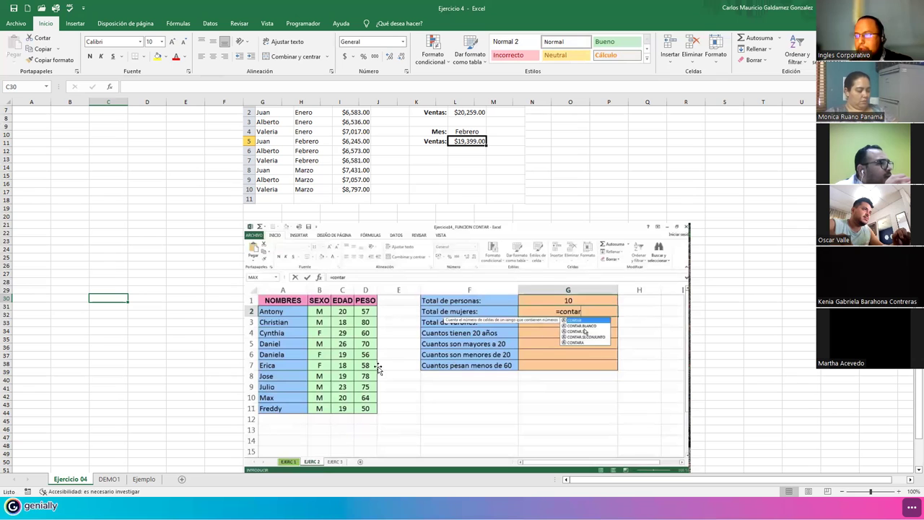
left_click_drag(386, 385, 487, 309)
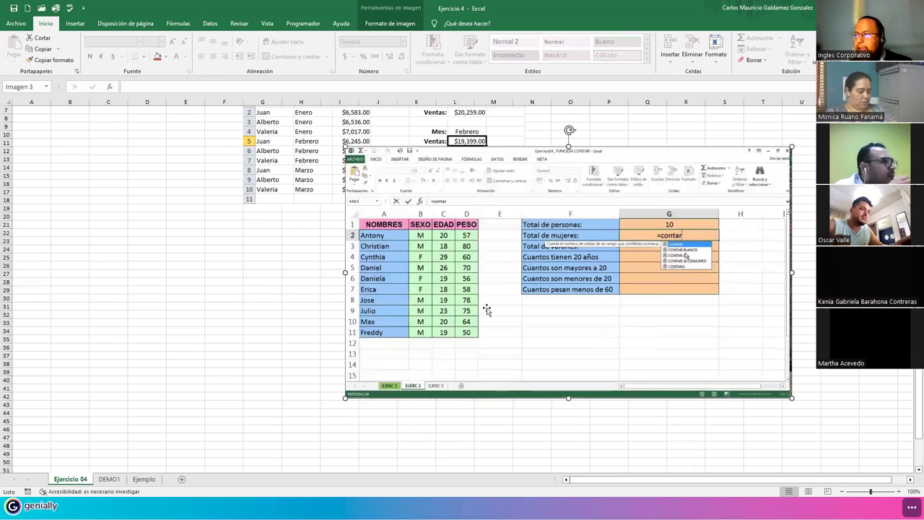
left_click_drag(543, 290, 527, 342)
left_click(25, 253)
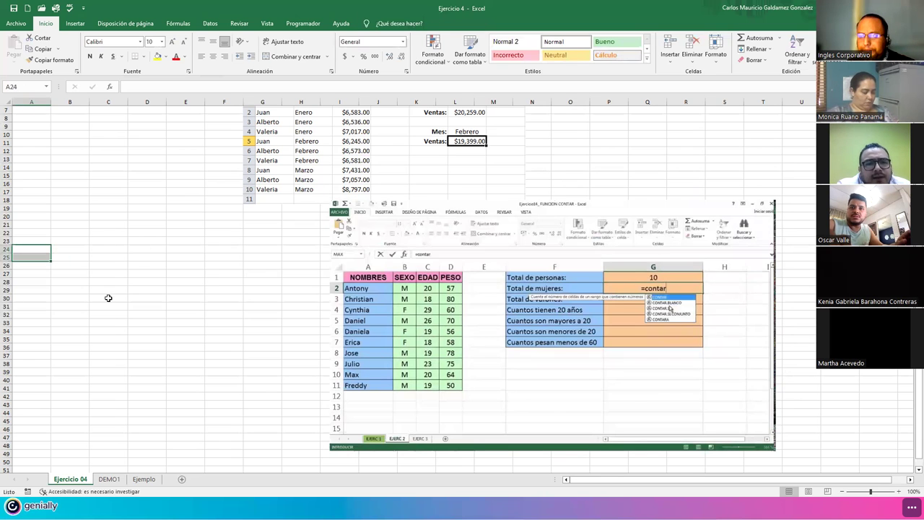
Enter the table headers Nombres, Sexo, Edad and Peso in A24:D24.
scroll(108, 301, "up", 2, "ctrl")
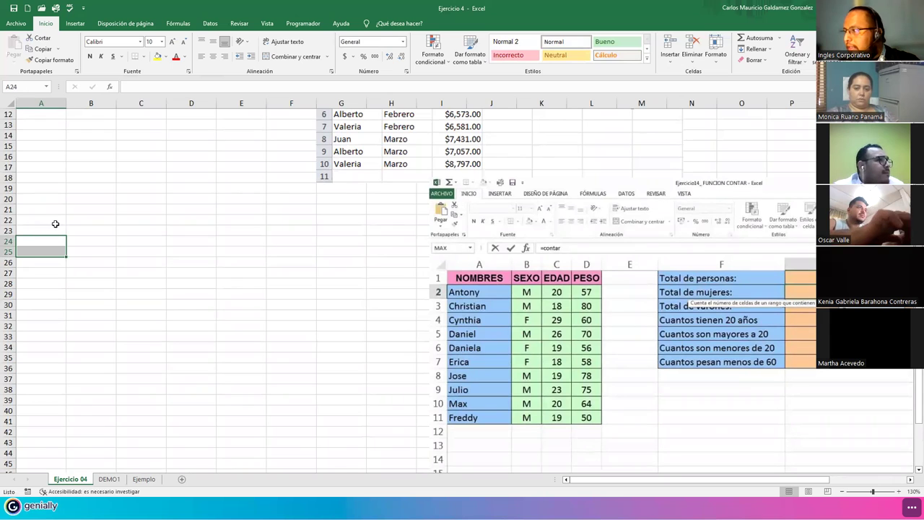
type("Se")
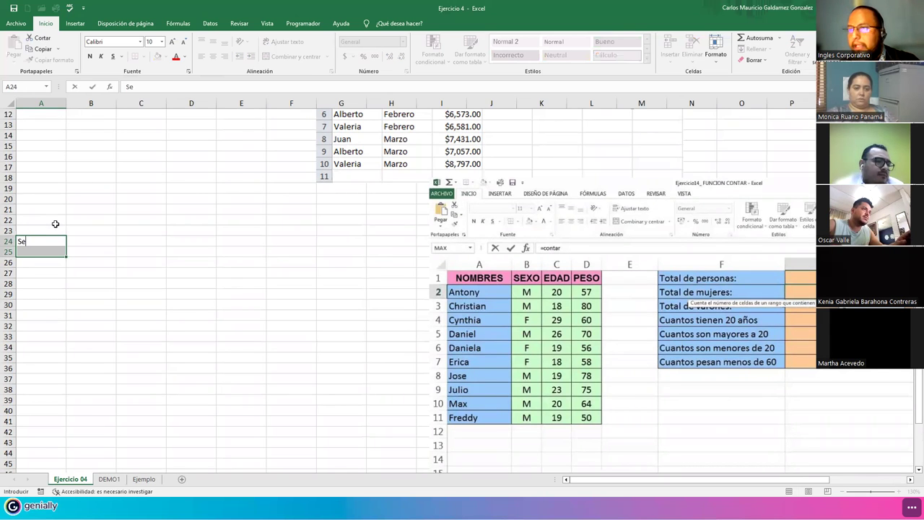
type("Nombres")
key("Return")
type("Sex")
key("BackSpace")
key("BackSpace")
key("BackSpace")
key("Escape")
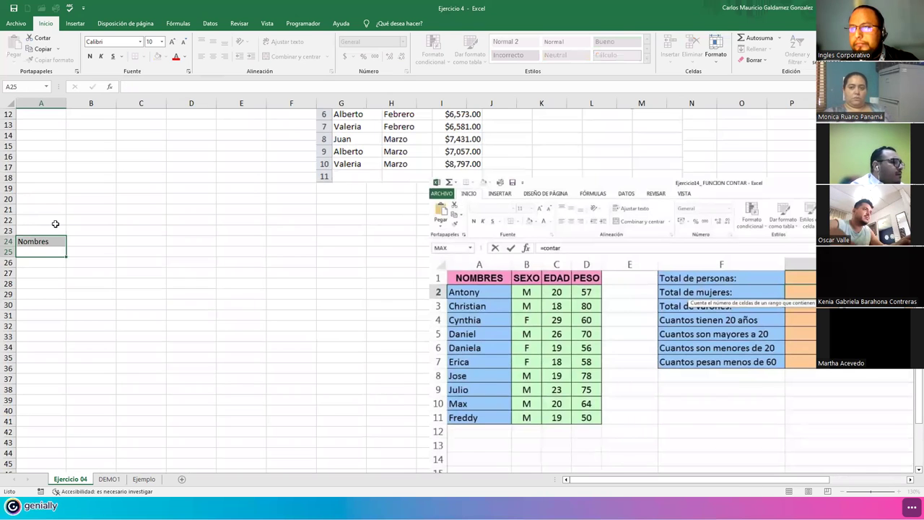
key("Up")
key("Right")
type("Sexo")
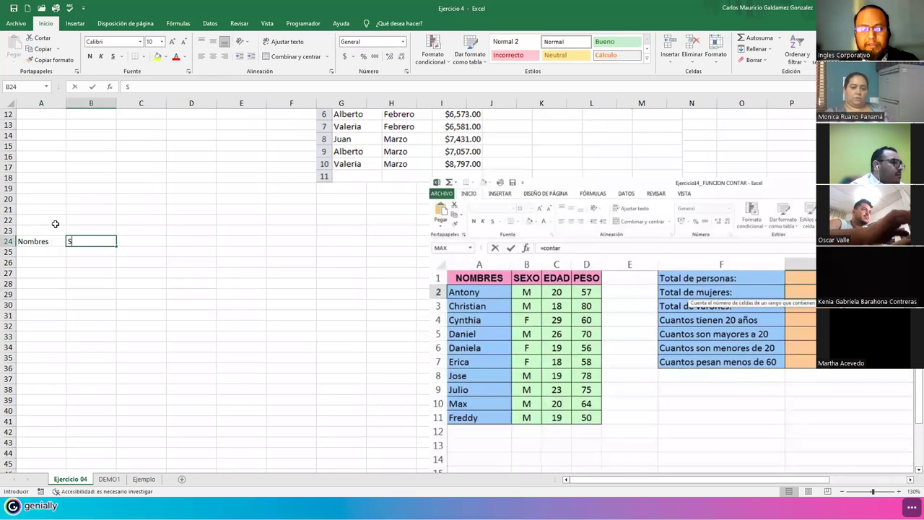
key("Tab")
type("Edad")
key("Tab")
type("Peso")
key("Return")
Fill the Sexo column in B25:B34 with M, M, F, M, F, F, M, M, M, M.
type("M")
key("Return")
type("M")
key("Return")
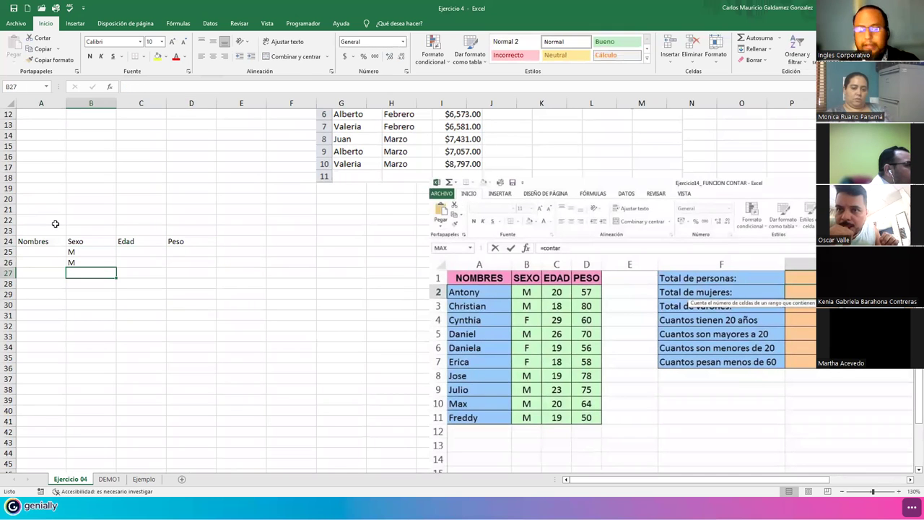
type("F")
key("Return")
type("M")
key("Return")
type("F")
key("Return")
type("F")
key("Return")
type("M")
key("Return")
type("M")
key("Return")
type("M")
key("Return")
type("M")
key("Tab")
Fill the Edad column in C25:C34 with 20, 18, 29, 26, 19, 18, 19, 23, 20, 19.
key("Up")
key("Up")
key("Up")
key("Up")
key("Up")
key("Up")
key("Up")
key("Up")
key("Up")
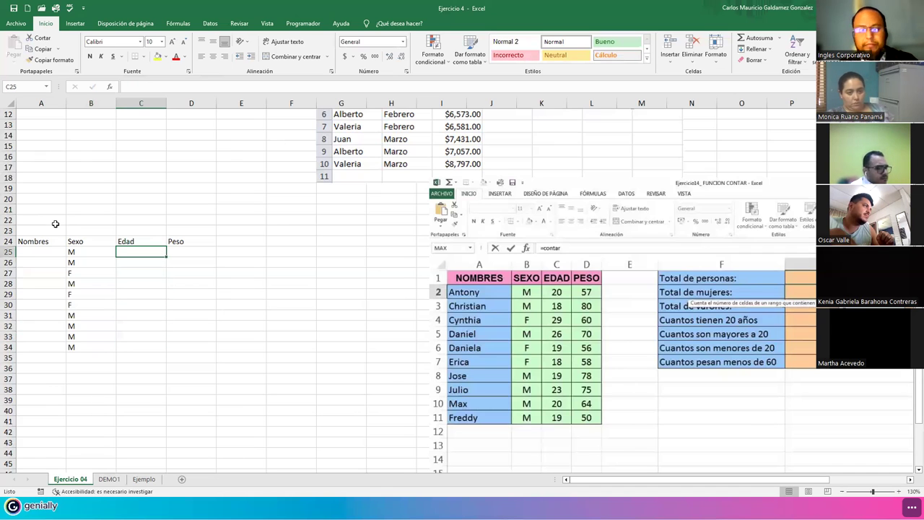
type("18")
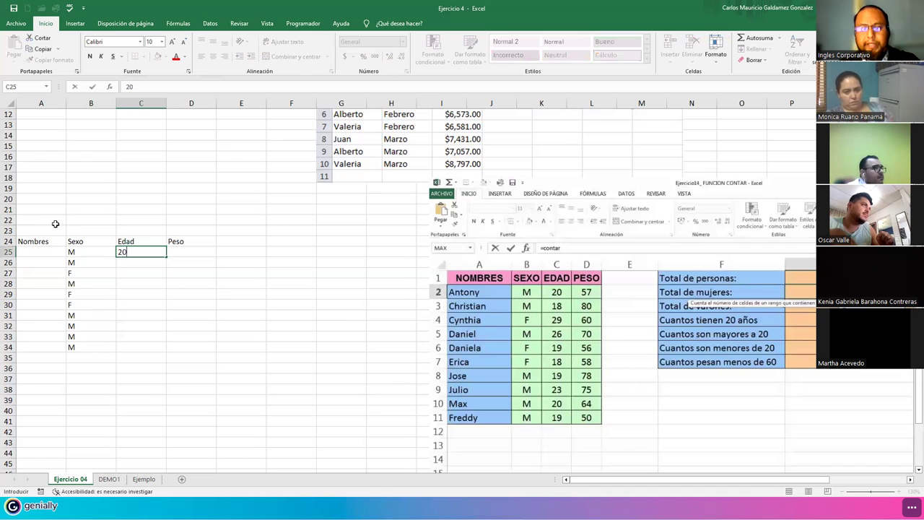
key("Return")
type("18")
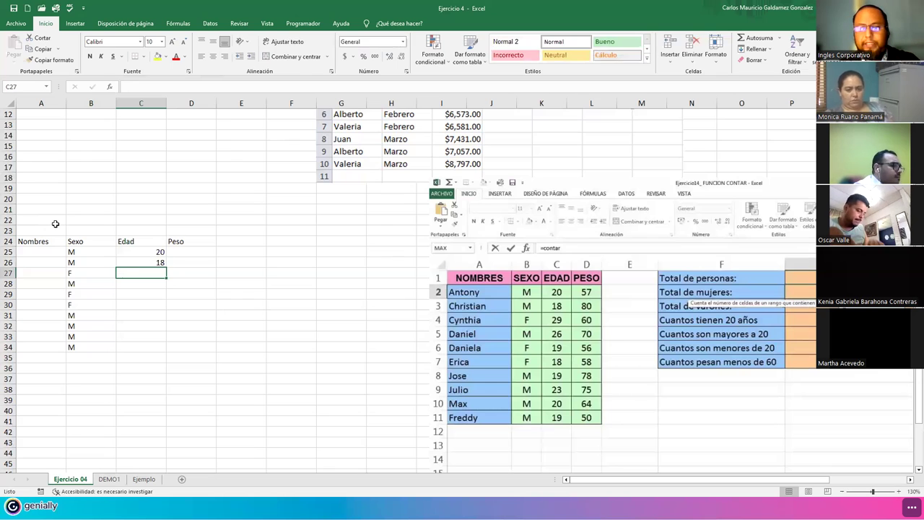
type("29")
key("Return")
type("26")
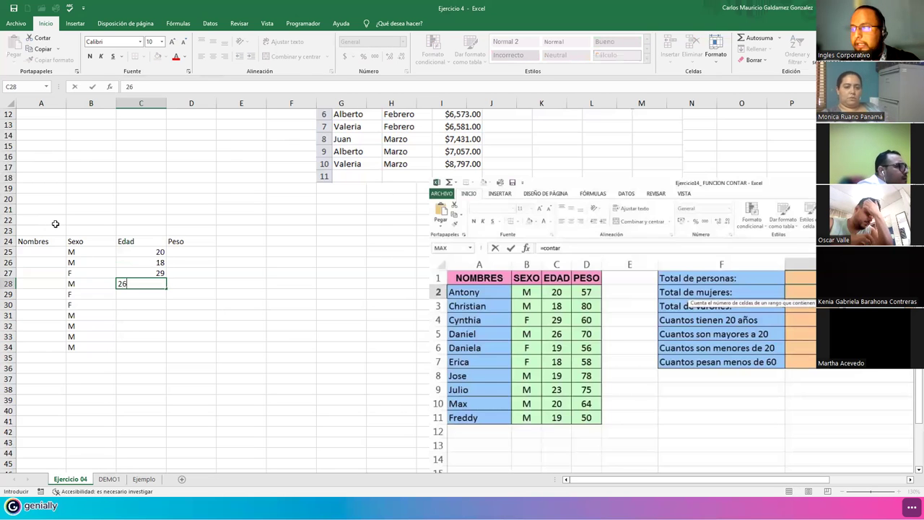
key("Return")
type("1928")
key("Return")
type("18")
key("Return")
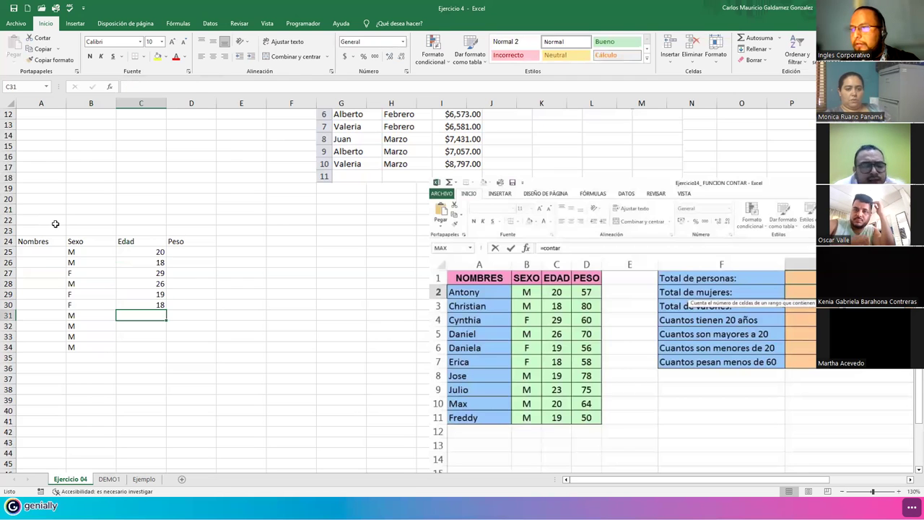
type("19")
key("Return")
type("23")
key("Return")
type("20")
key("Return")
type("19")
key("Tab")
Fill the Peso column in D25:D34 with 57, 80, 60, 70, 56, 58, 78, 75, 64, 50.
key("Up")
key("Up")
key("Up")
key("Up")
key("Up")
key("Up")
key("Up")
key("Up")
key("Up")
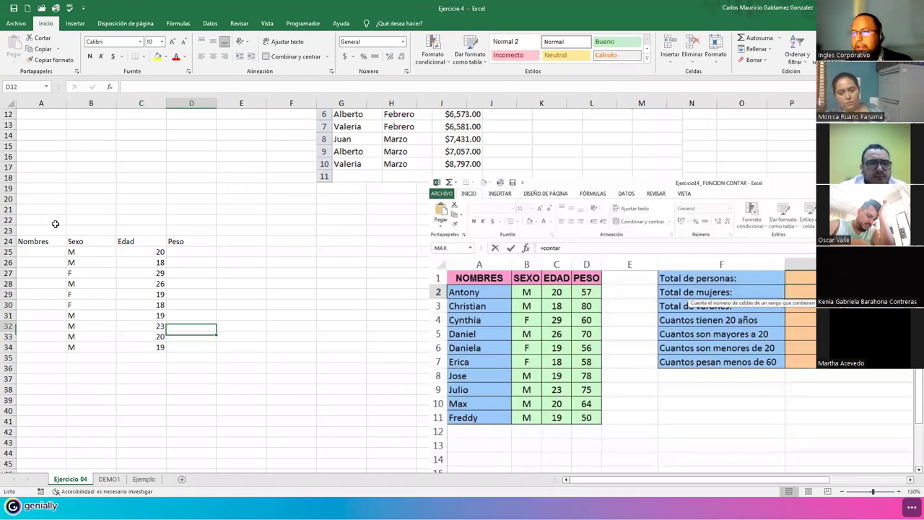
type("57")
key("Return")
type("80")
key("Return")
type("6")
key("Return")
type("70")
key("Return")
type("56")
key("Return")
type("58")
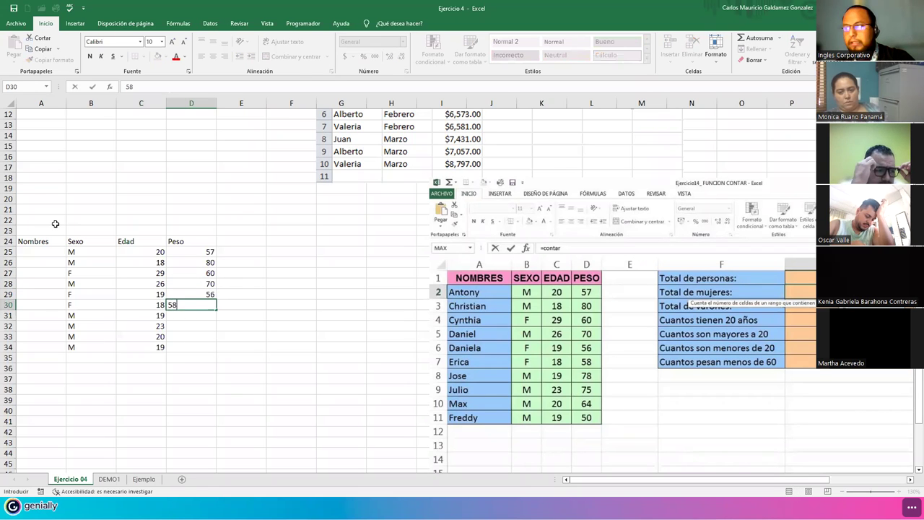
key("Return")
type("78")
key("Return")
type("75")
key("Return")
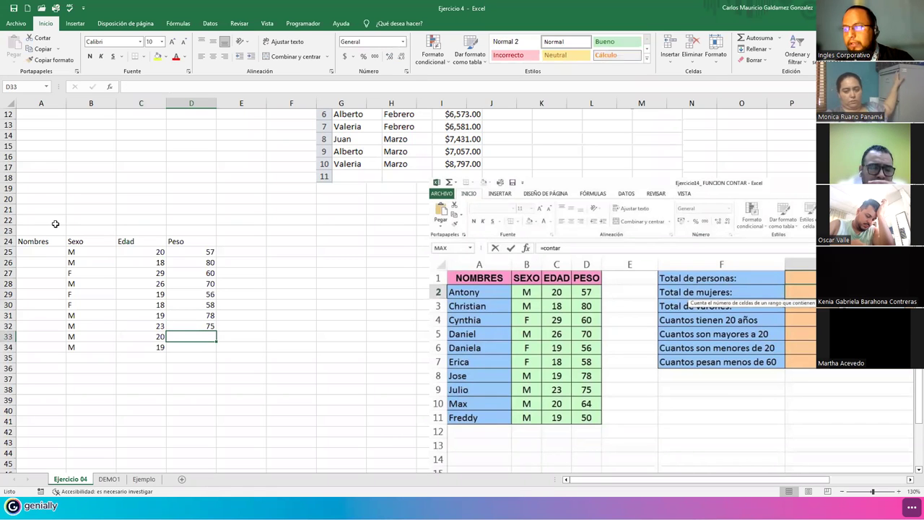
type("64")
key("Return")
type("50")
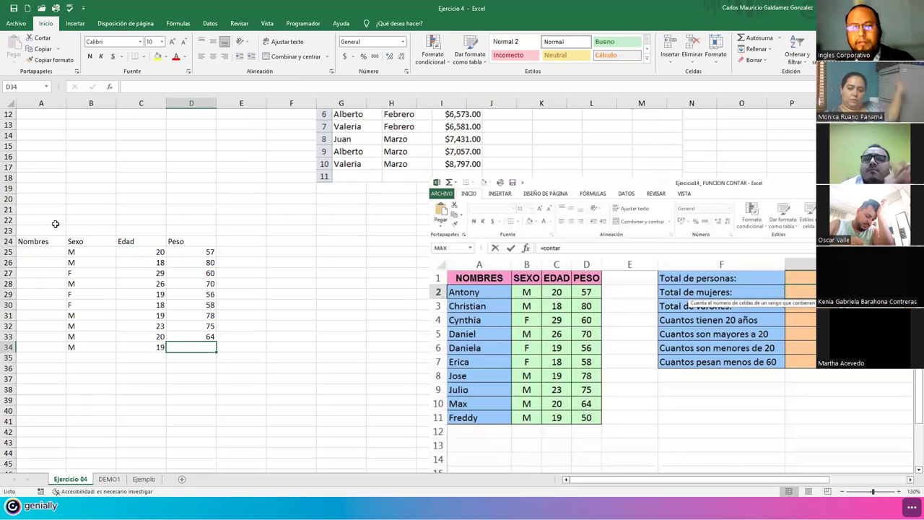
key("Return")
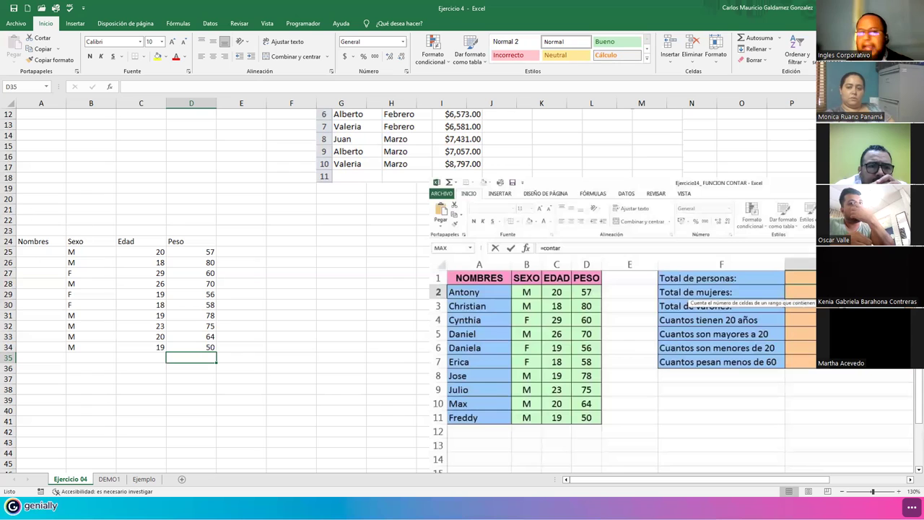
Enter the labels Total personas, Total mujeres and Total Varones in F29:F31.
left_click(288, 292)
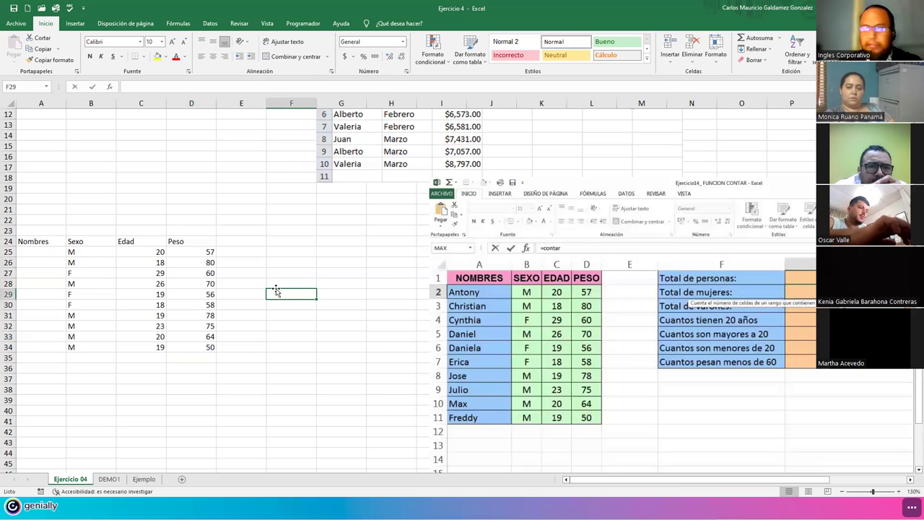
type("Total personas")
key("Return")
type("YT")
type("Tot")
type("al mujeres")
key("Return")
type("To")
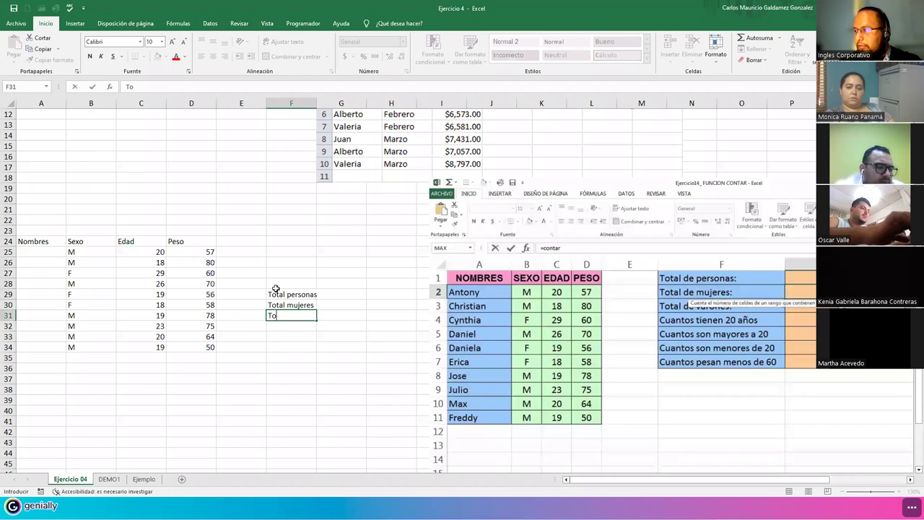
type("tal Varones")
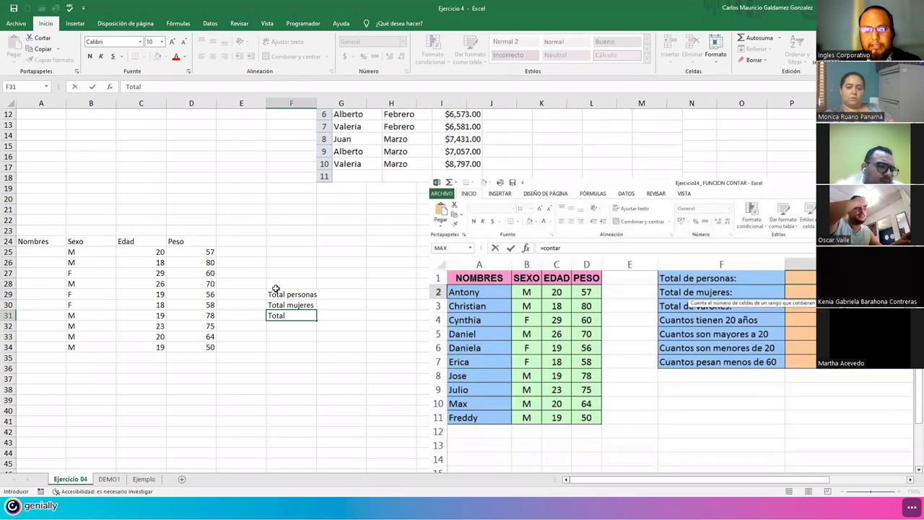
key("Return")
Enter the labels Mayores de 20, Menores de 20 and Pesan menos de 60 in F32:F34, and widen column F to fit them.
type("Cua")
key("BackSpace")
key("BackSpace")
type("Mayores de 20")
key("Return")
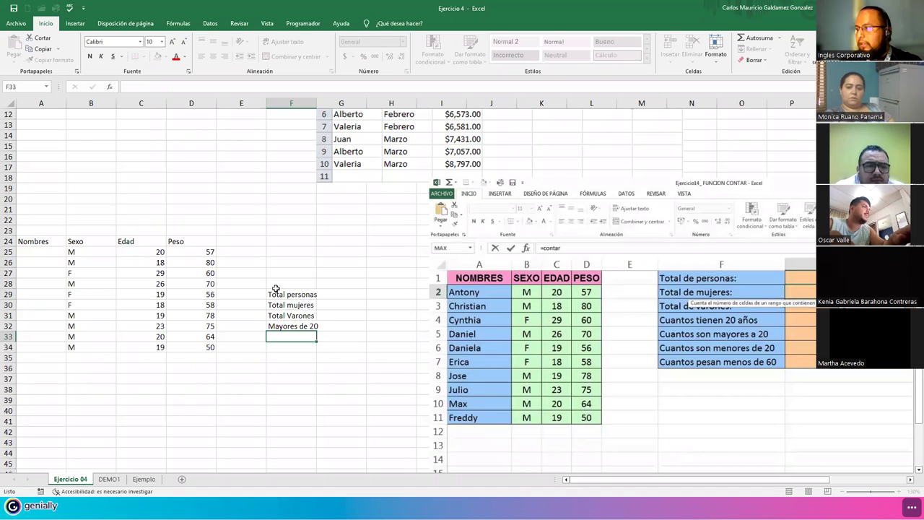
type("Menores de 20")
key("Return")
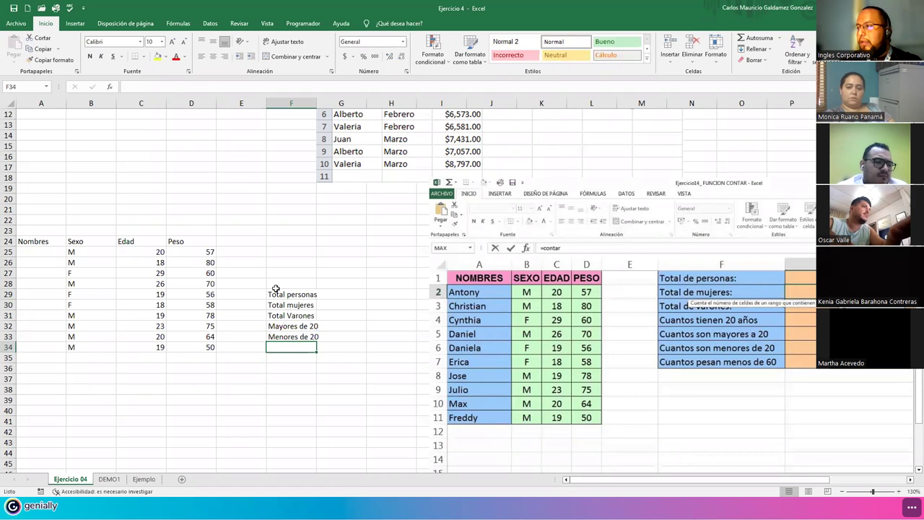
type("Pesan menos de 60")
key("Return")
left_click_drag(316, 99, 336, 99)
Count the total number of people in G29 with =CONTAR(C25:C34) over the ages.
left_click(345, 295)
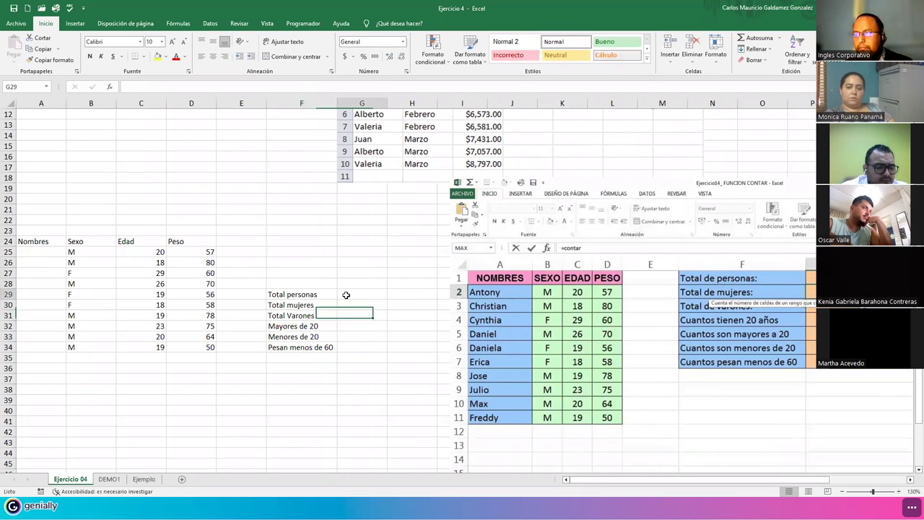
type("=")
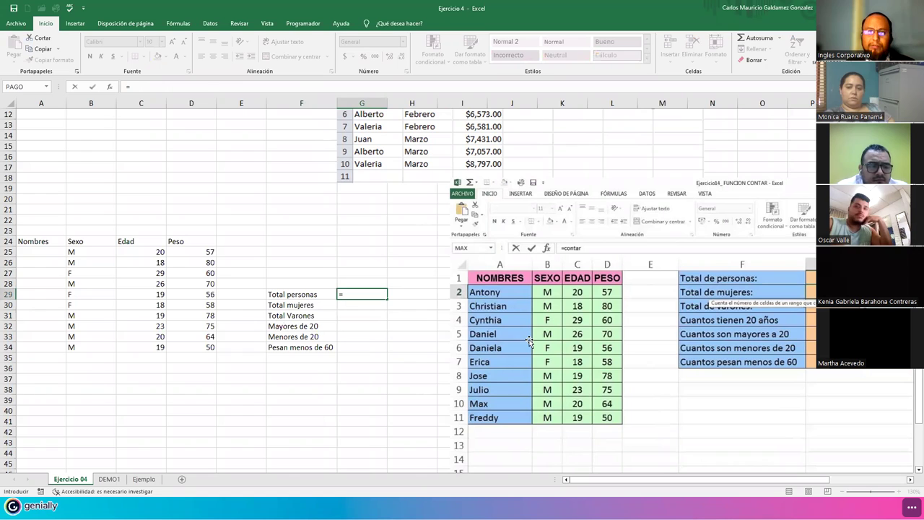
type("cont")
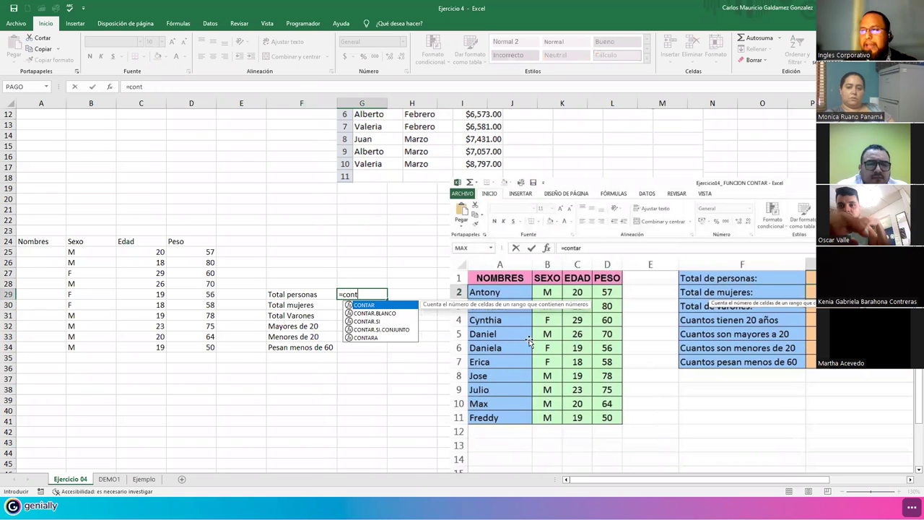
type("a")
key("Tab")
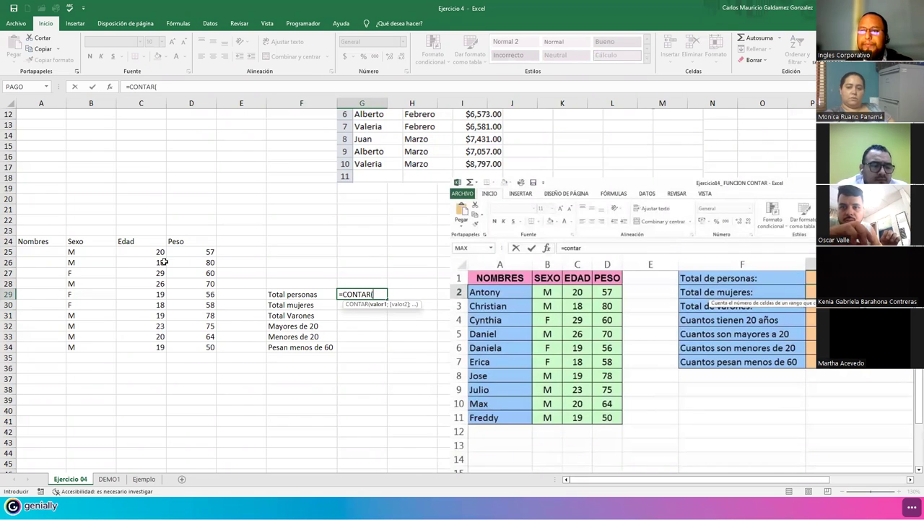
left_click_drag(136, 251, 136, 343)
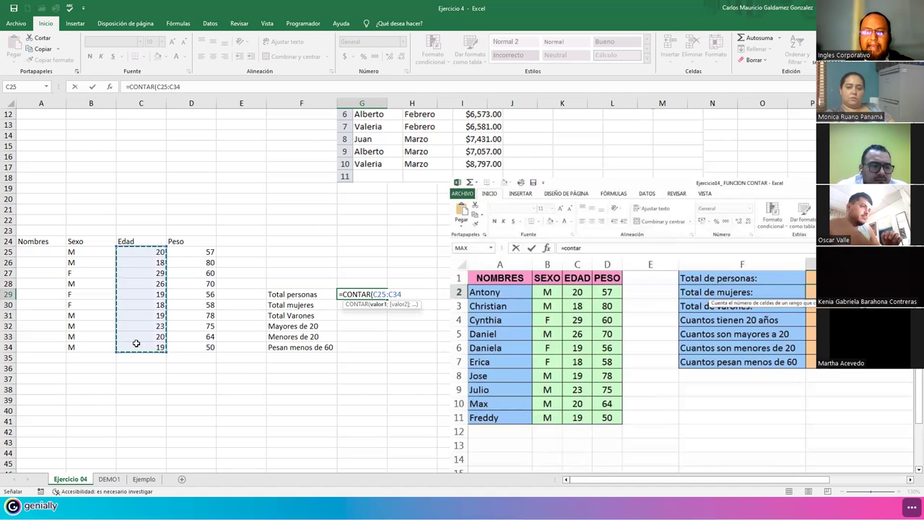
key("Return")
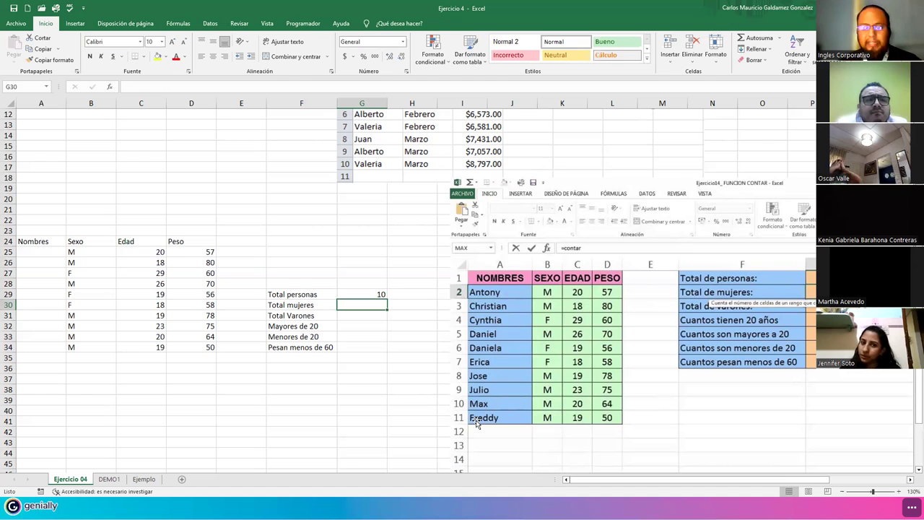
Count the women in G30 with CONTAR.SI over B25:B34 using the criterion "F".
type("=contar.s")
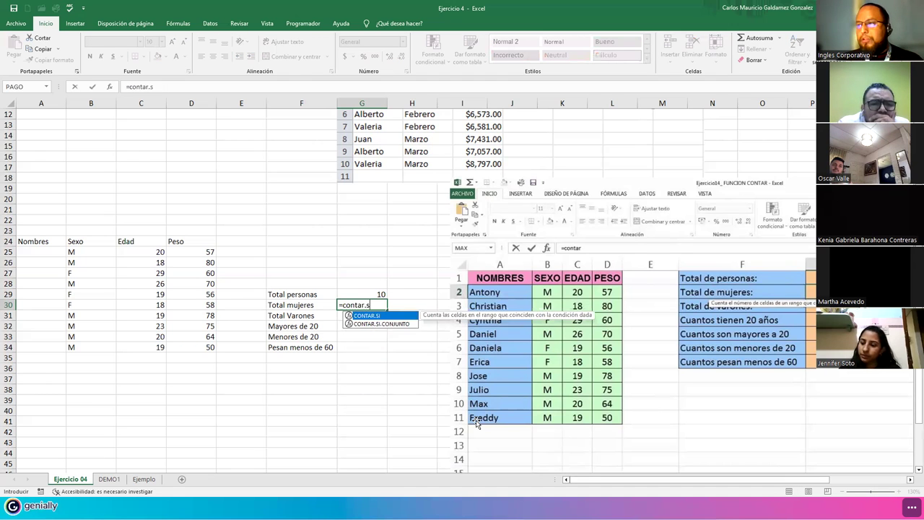
key("Tab")
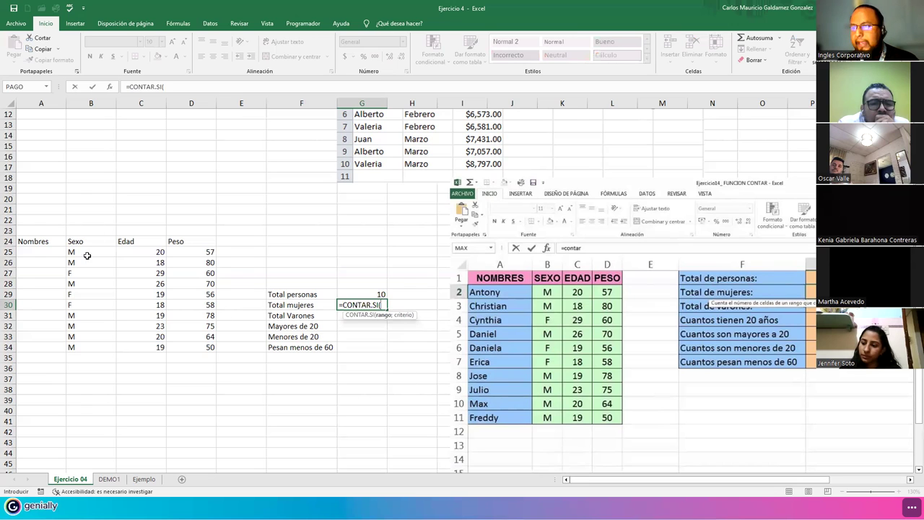
left_click_drag(73, 251, 90, 344)
type(";\"F")
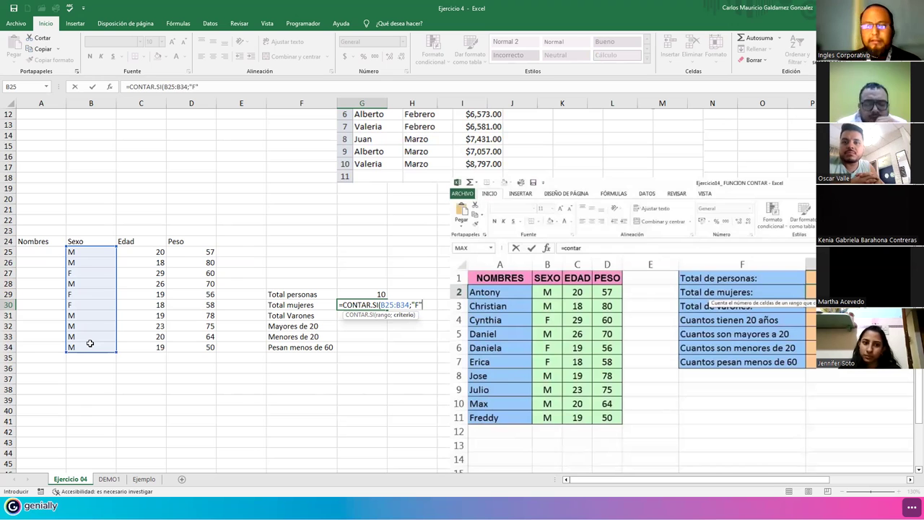
key("Return")
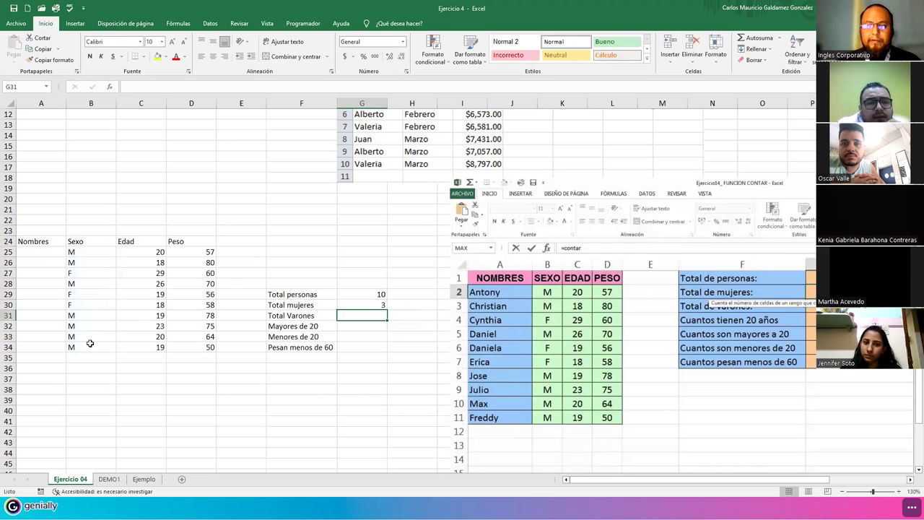
Count the men in G31 by copying the G30 CONTAR.SI formula and changing its criterion to "M".
key("Up")
key("ctrl+c")
key("Down")
key("Return")
key("F2")
key("BackSpace")
type("M")
key("ctrl+Return")
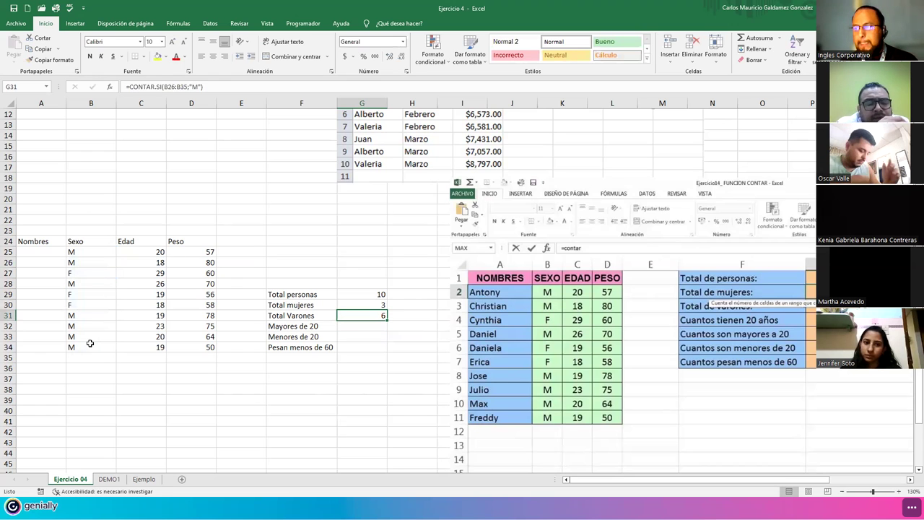
key("Down")
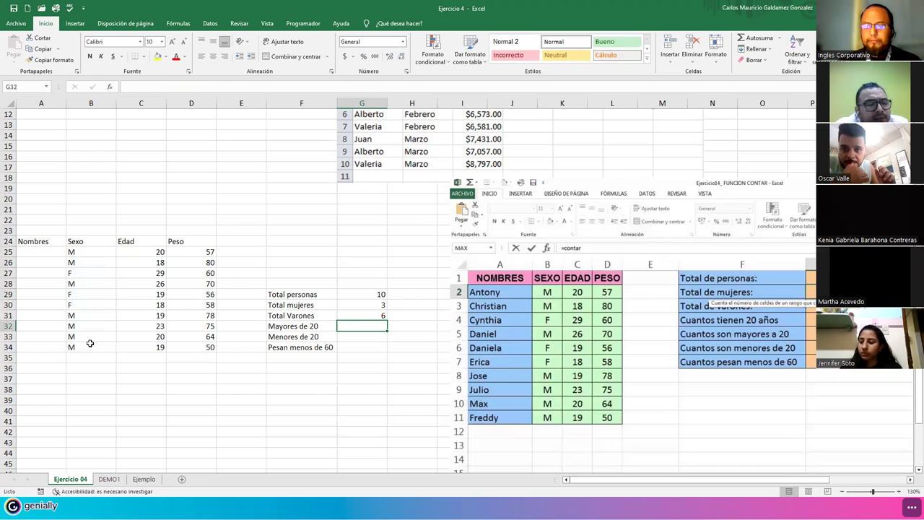
type("=")
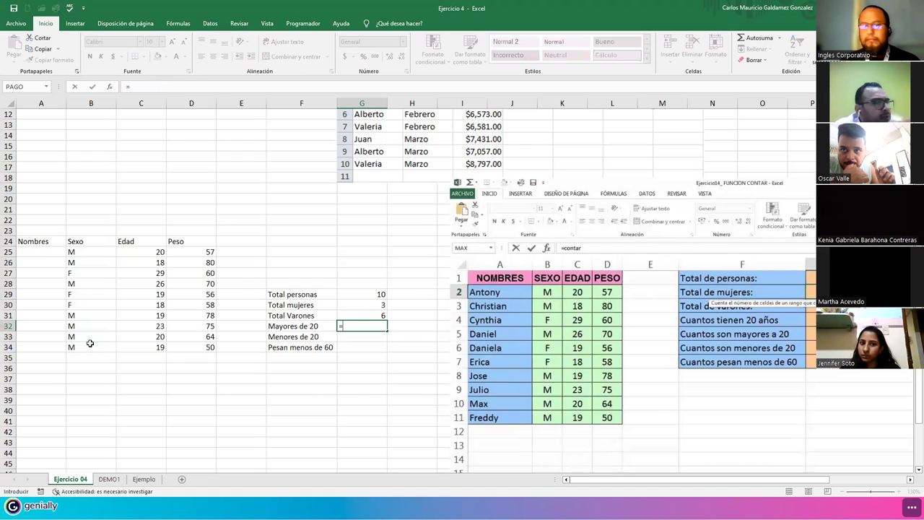
type("contar.s")
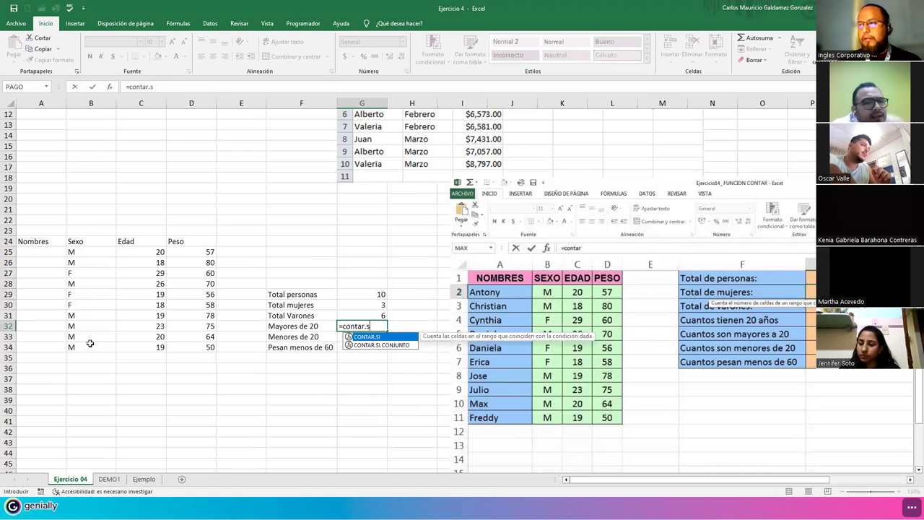
key("Tab")
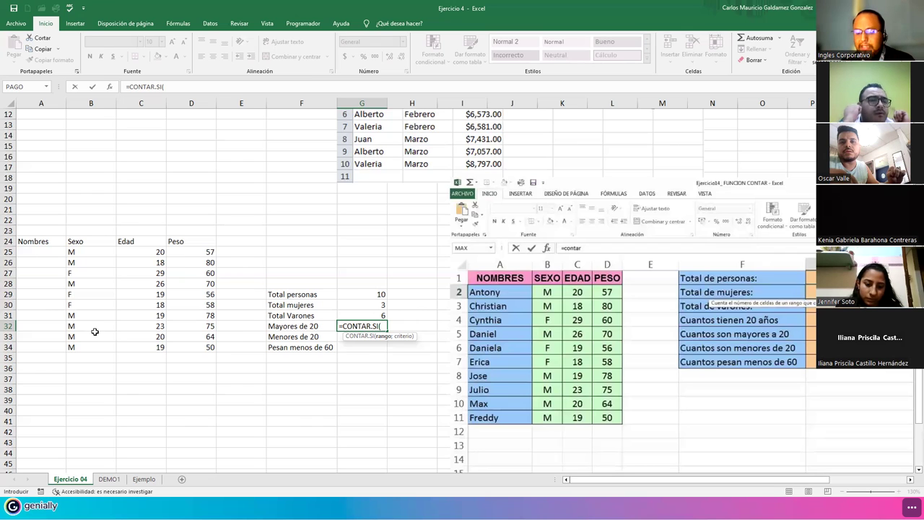
left_click_drag(136, 252, 134, 348)
left_click_drag(187, 253, 198, 349)
key("Escape")
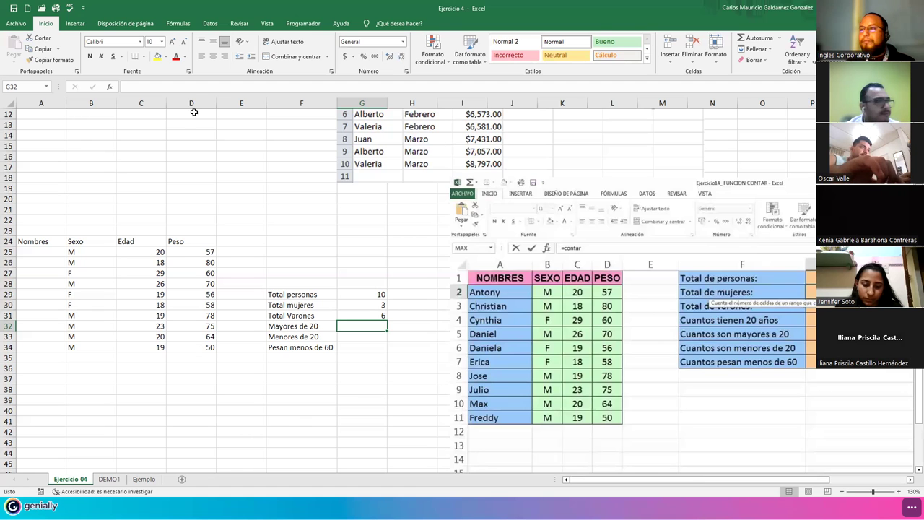
left_click(358, 265)
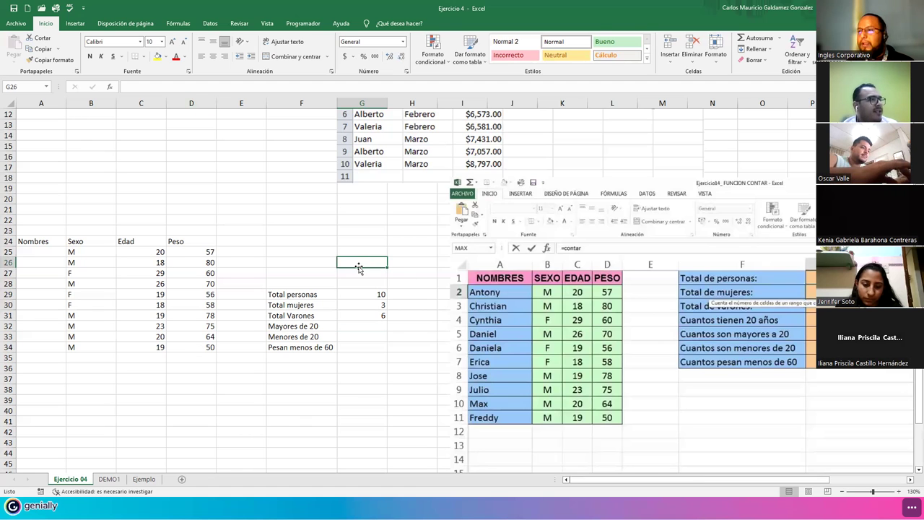
left_click(361, 317)
left_click(316, 315)
key("Right")
key("Up")
key("ctrl+c")
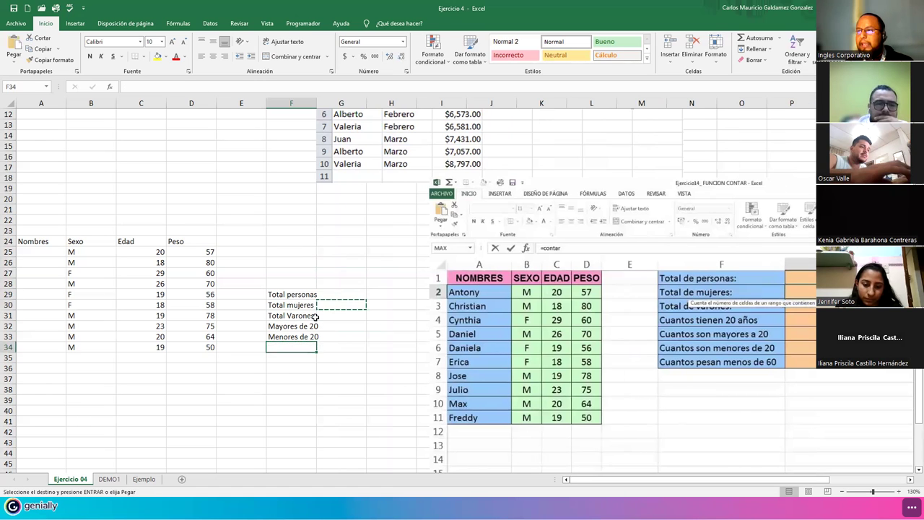
Undo all the work on the rebuilt table, labels and counts in Ejercicio 04, back to the original exercise image.
key("ctrl+z")
key("ctrl+z")
key("ctrl+z")
key("ctrl+z")
key("ctrl+z")
key("ctrl+z")
key("ctrl+z")
key("ctrl+z")
key("ctrl+z")
key("ctrl+z")
key("ctrl+z")
key("ctrl+z")
key("ctrl+z")
key("ctrl+z")
key("ctrl+z")
key("ctrl+z")
key("ctrl+z")
key("ctrl+z")
key("ctrl+z")
key("ctrl+z")
key("ctrl+z")
key("ctrl+z")
key("ctrl+z")
key("ctrl+z")
key("ctrl+z")
key("ctrl+z")
key("ctrl+z")
key("ctrl+z")
key("ctrl+z")
key("ctrl+z")
key("ctrl+z")
key("ctrl+z")
key("ctrl+z")
key("ctrl+z")
key("ctrl+z")
key("ctrl+z")
key("ctrl+z")
key("ctrl+z")
key("ctrl+z")
key("ctrl+z")
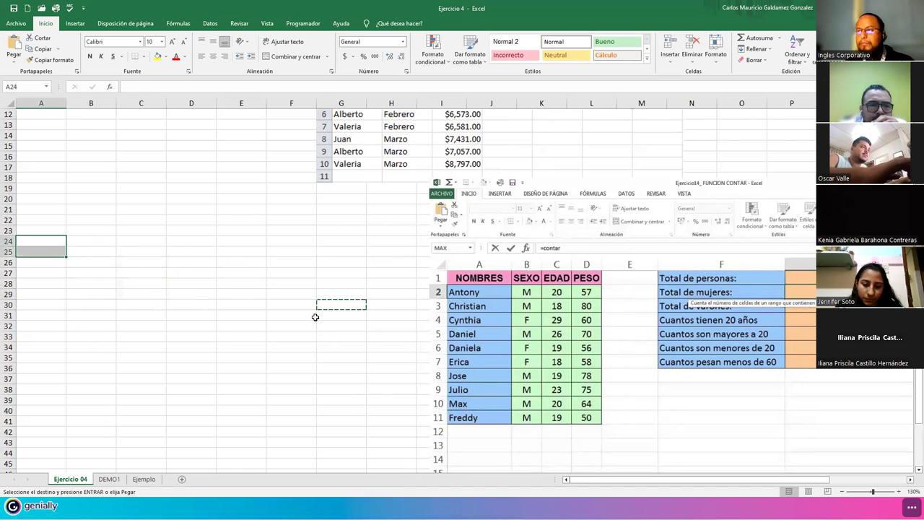
scroll(315, 317, "down", 2)
key("ctrl+z")
key("ctrl+z")
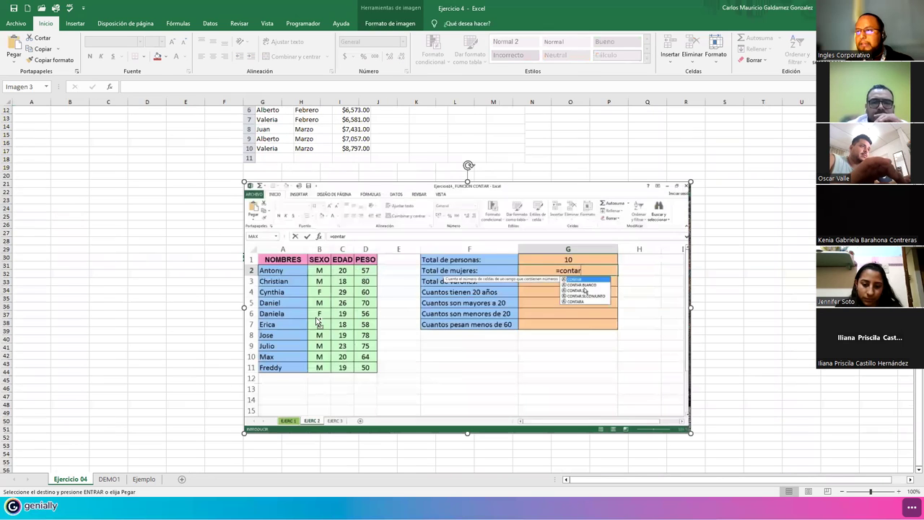
Switch to the Ejercicio 5 workbook and undo and redo the last change to the % column in DEMO1.
key("alt+Tab")
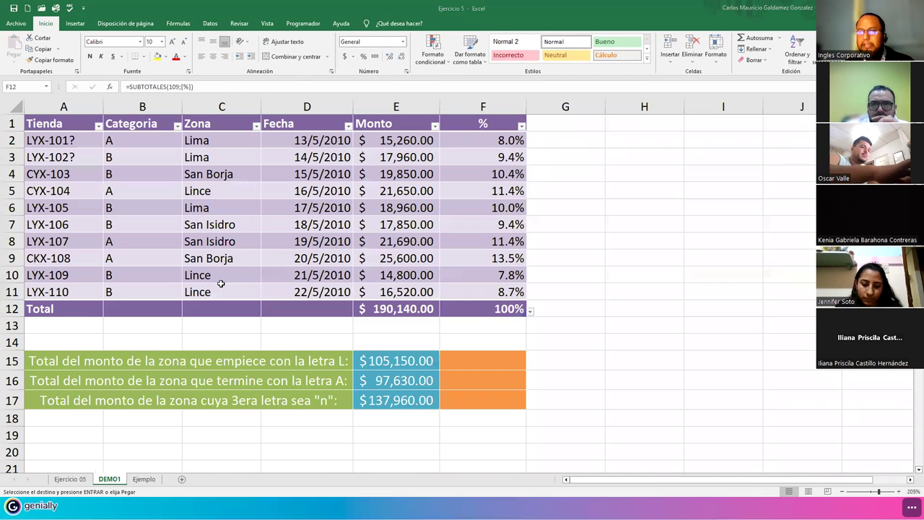
key("ctrl+z")
key("ctrl+y")
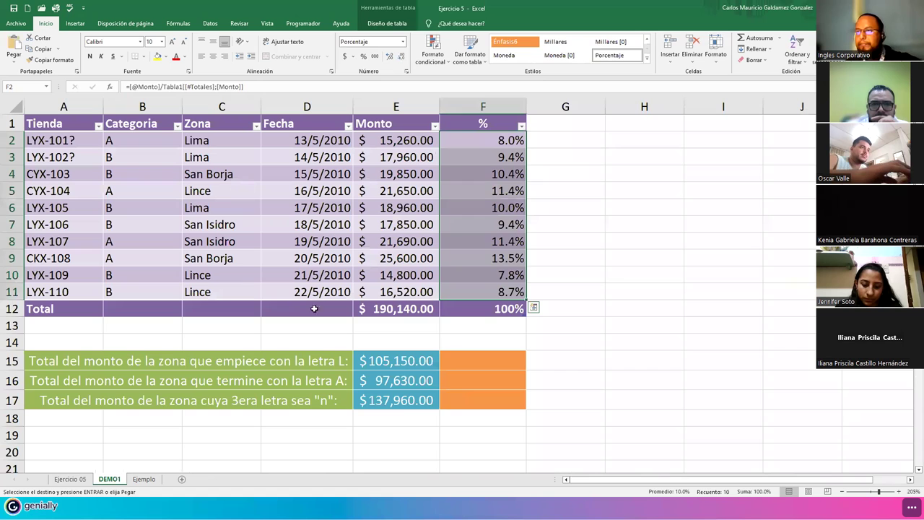
left_click(186, 328)
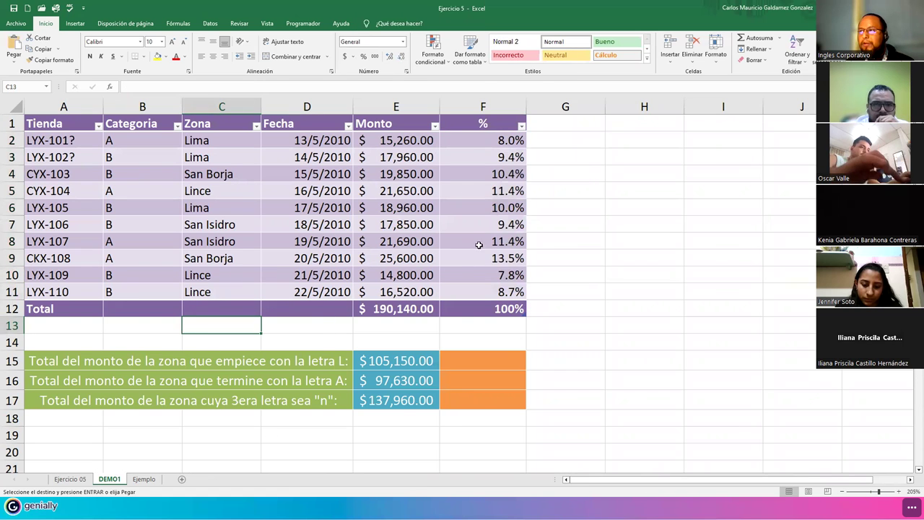
Review the reference examples in Ejemplo, the instruction in Ejercicio 05, and the Monto and % columns in DEMO1.
left_click(153, 480)
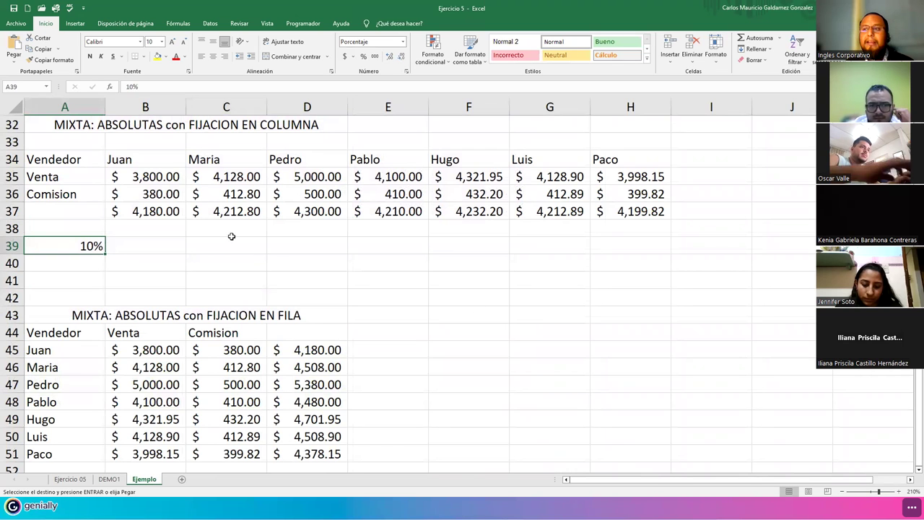
scroll(199, 258, "up", 10)
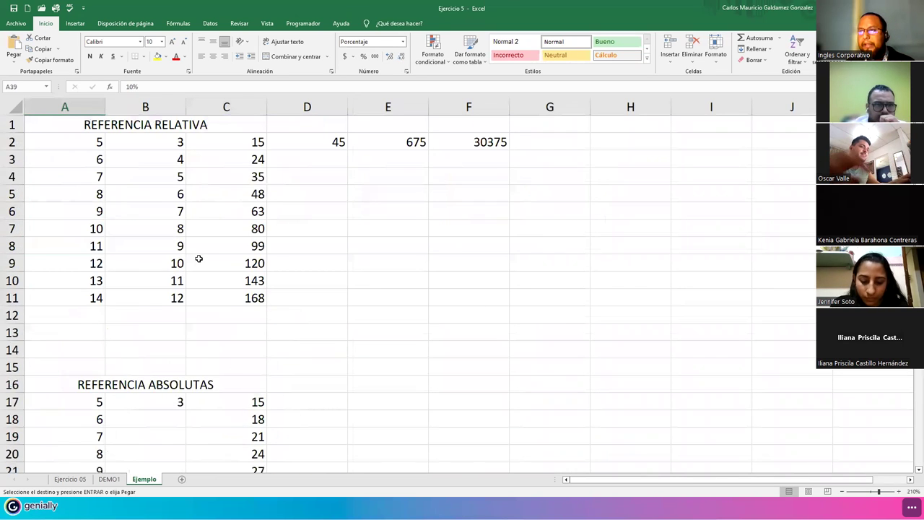
scroll(202, 263, "down", 10)
scroll(217, 304, "up", 10)
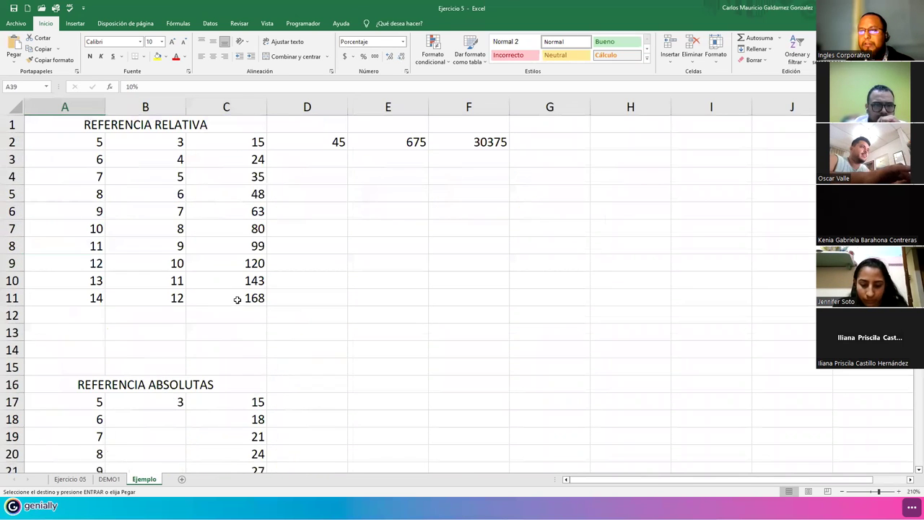
left_click(108, 480)
left_click(63, 481)
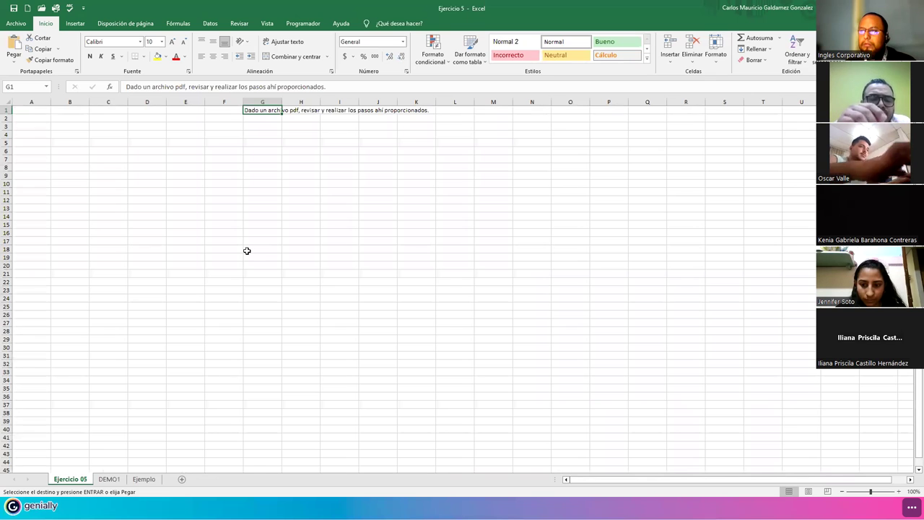
left_click(108, 479)
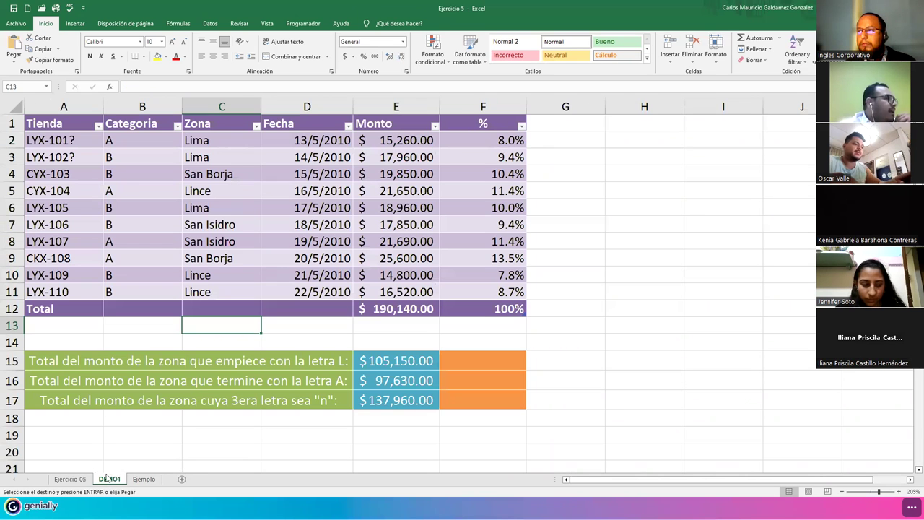
left_click_drag(473, 140, 471, 288)
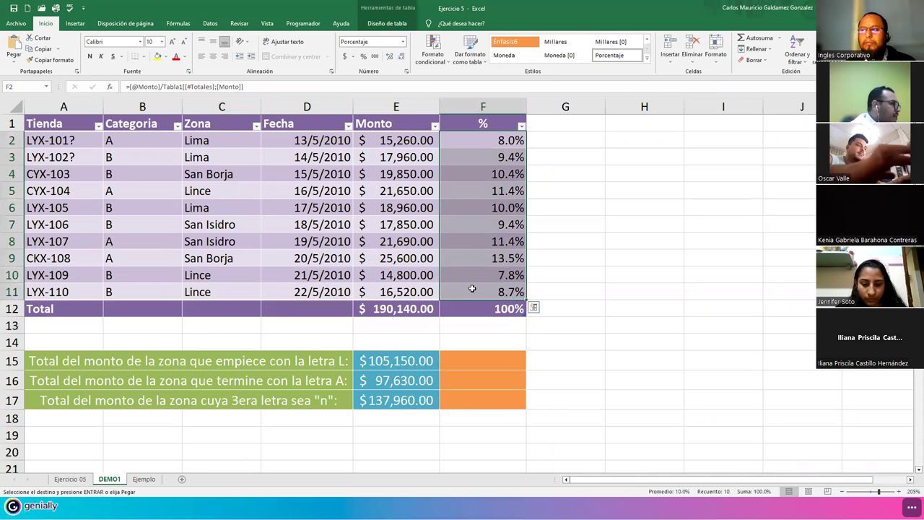
left_click_drag(399, 140, 468, 307)
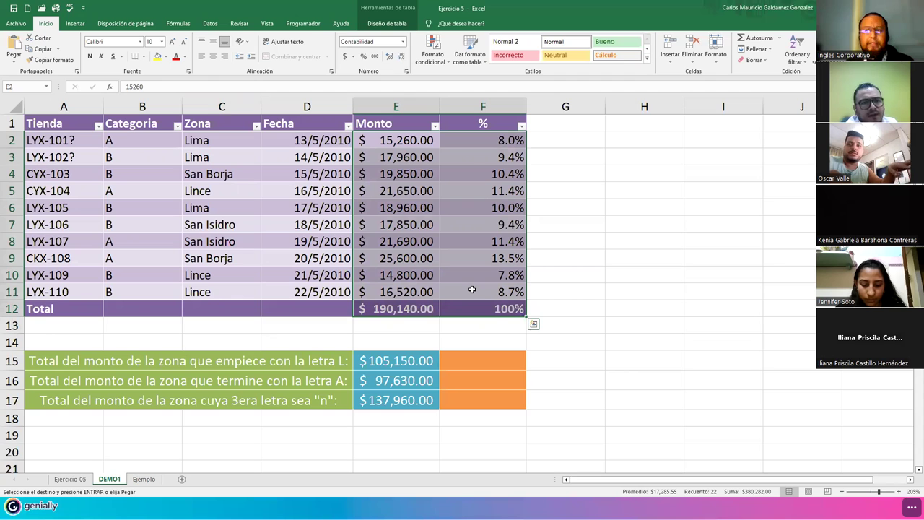
left_click(13, 8)
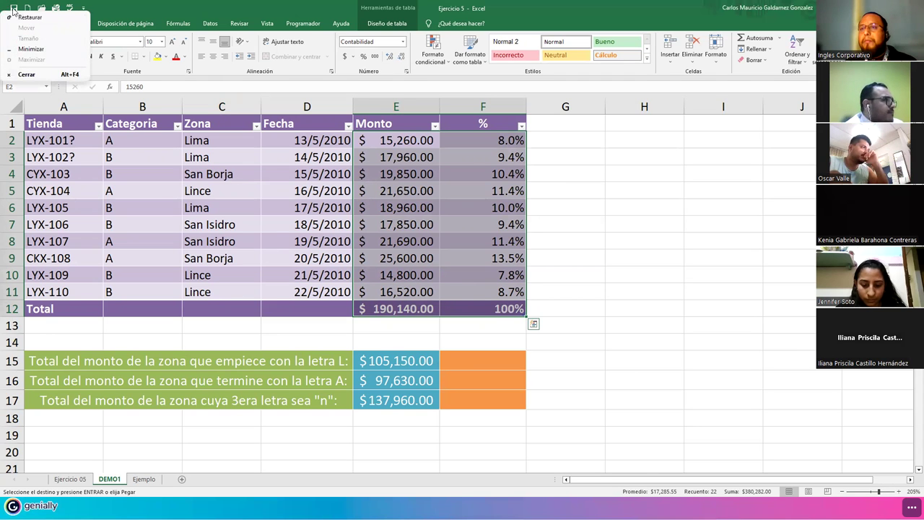
key("Escape")
key("Escape")
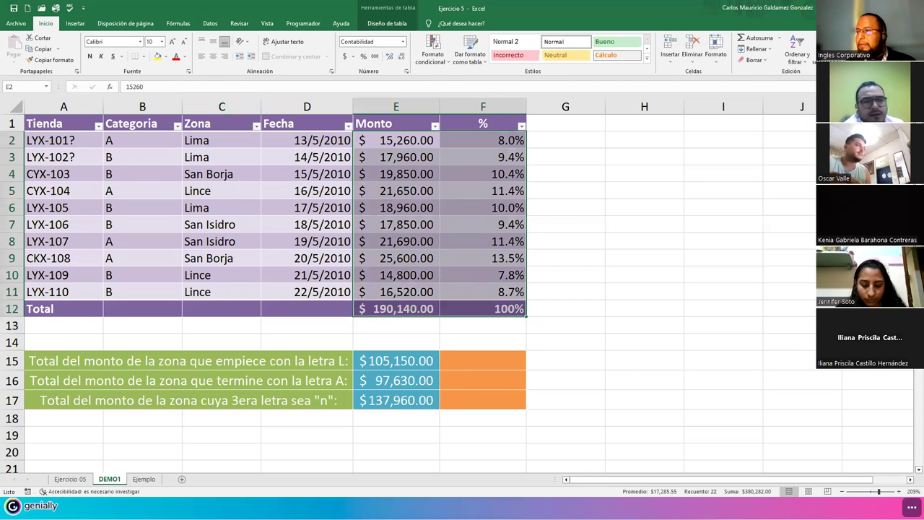
key("alt+Tab")
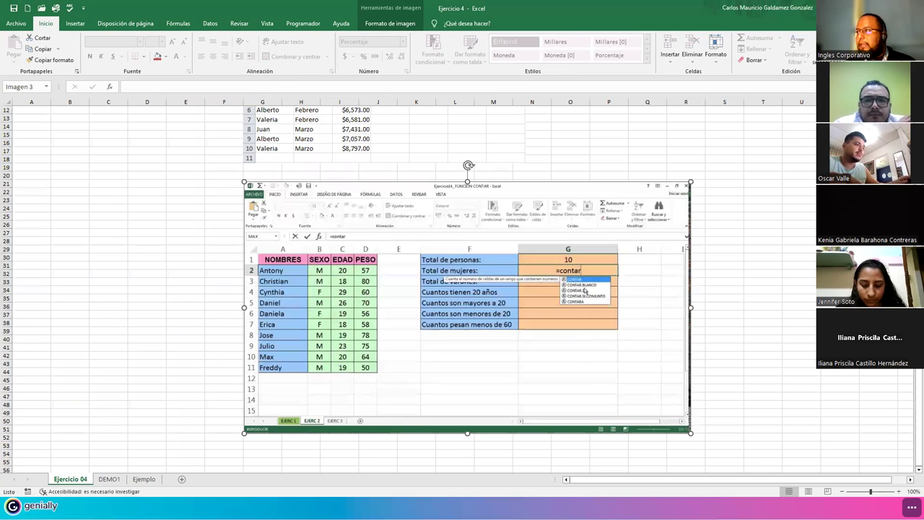
key("alt+Tab")
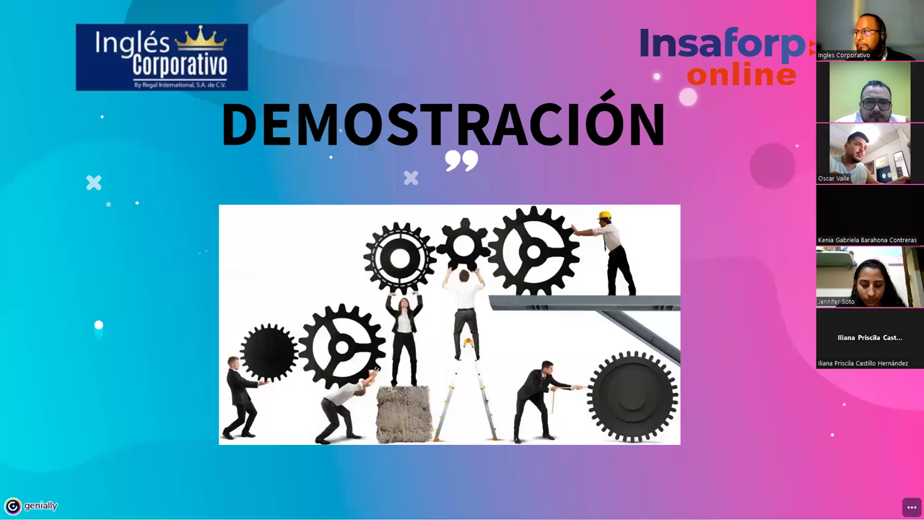
key("Right")
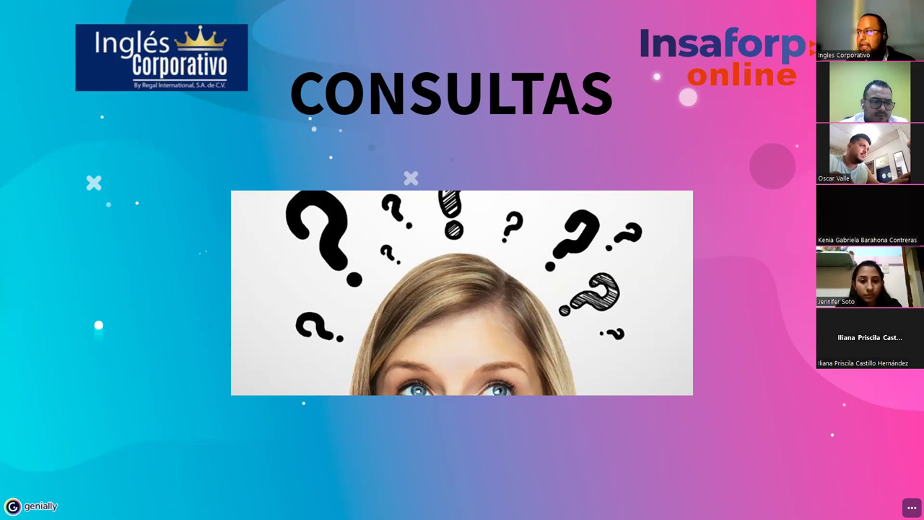
key("Right")
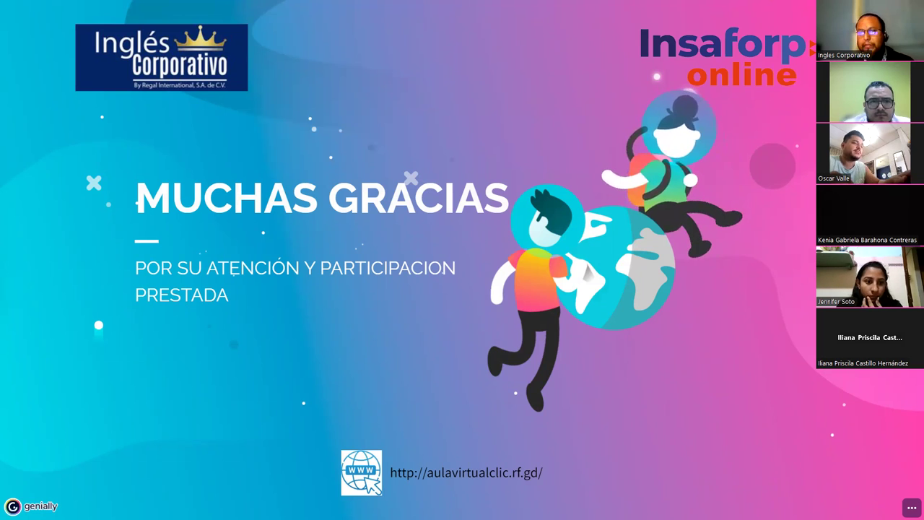
key("alt+s")
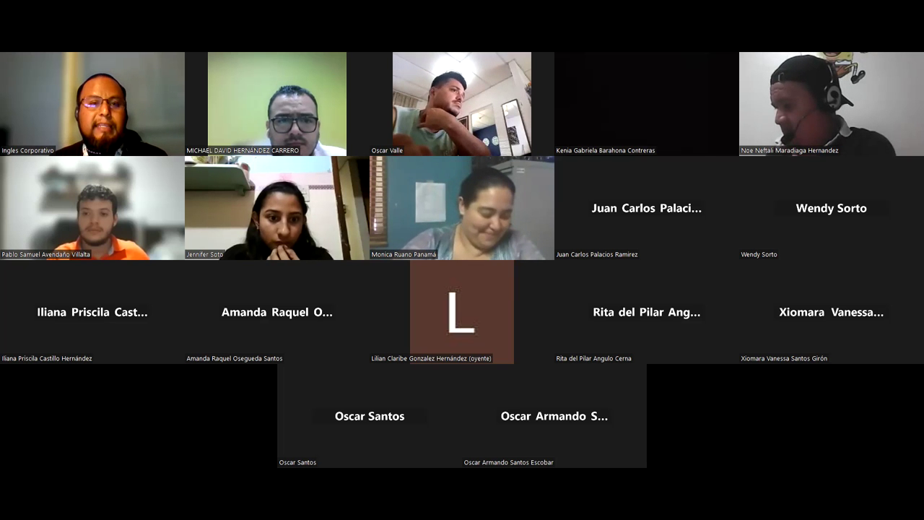